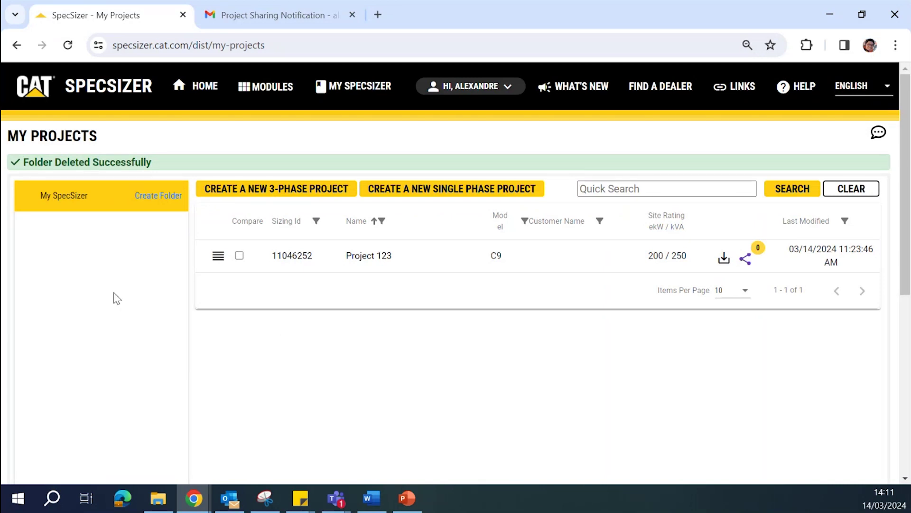
# Add a folder named "Project Group 1" under My SpecSizer
pyautogui.rightClick(86, 205)
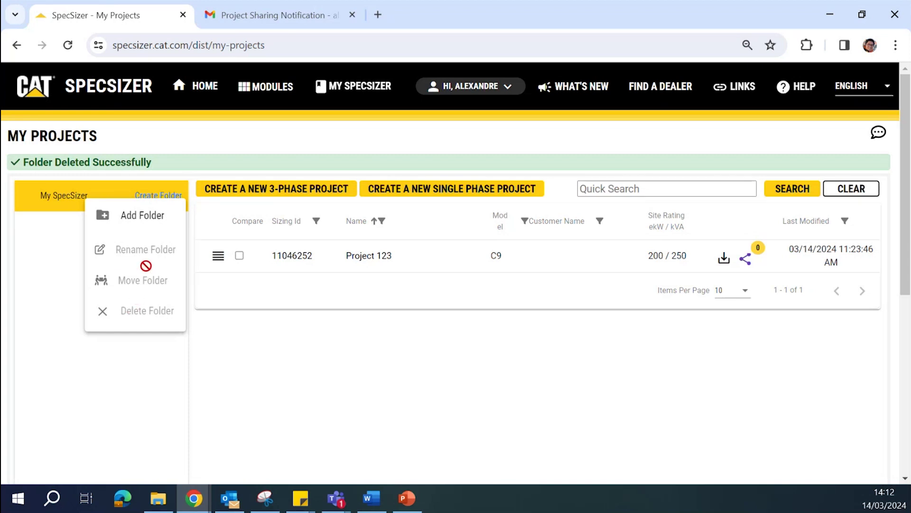
pyautogui.click(140, 227)
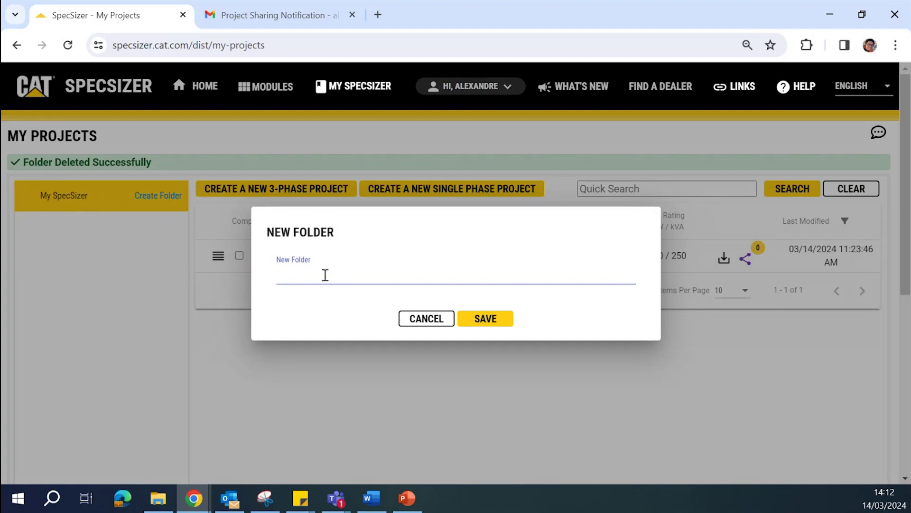
pyautogui.write('Peo')
pyautogui.write('ject Group')
pyautogui.write(' 1')
pyautogui.click(491, 327)
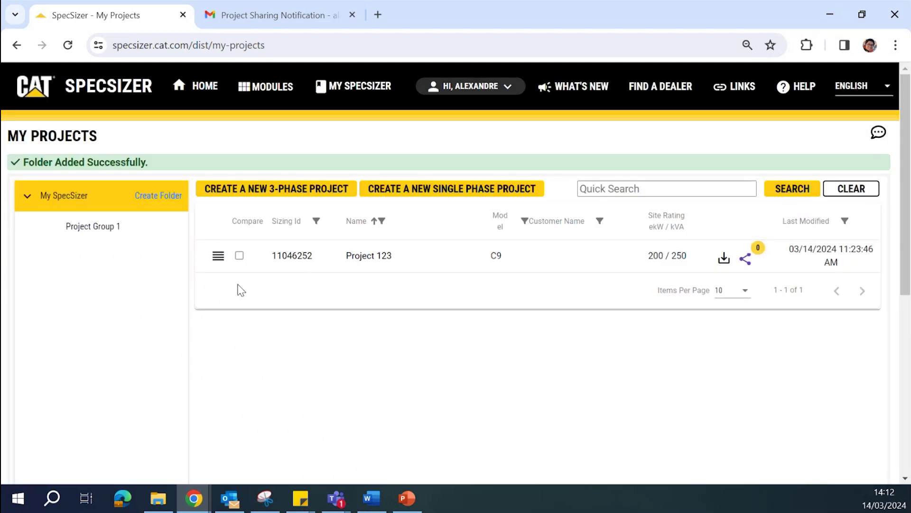
# Add a subfolder named "Group 1" inside Project Group 1 and expand the parent folder
pyautogui.rightClick(88, 229)
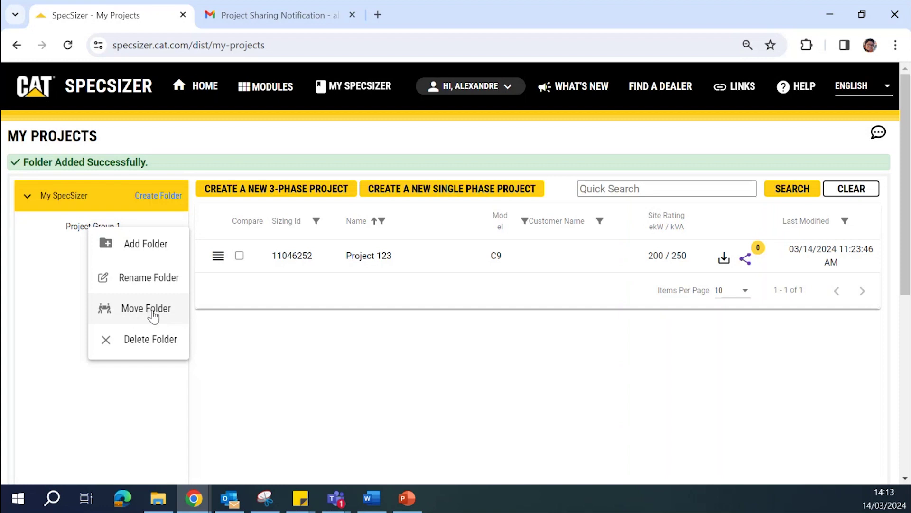
pyautogui.click(145, 255)
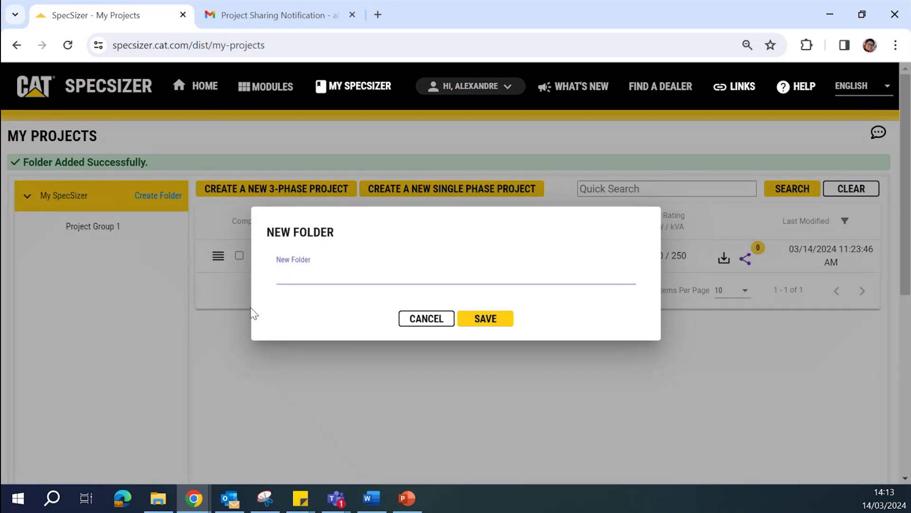
pyautogui.write('Group 1')
pyautogui.click(495, 323)
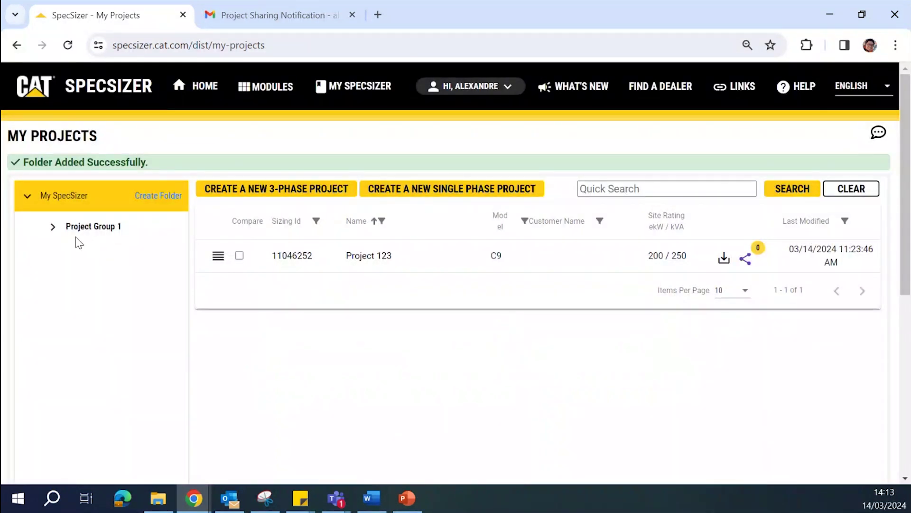
pyautogui.click(53, 227)
# Move Project 123 to My SpecSizer/Project Group 1/Group 1 and open the Group 1 folder
pyautogui.click(217, 259)
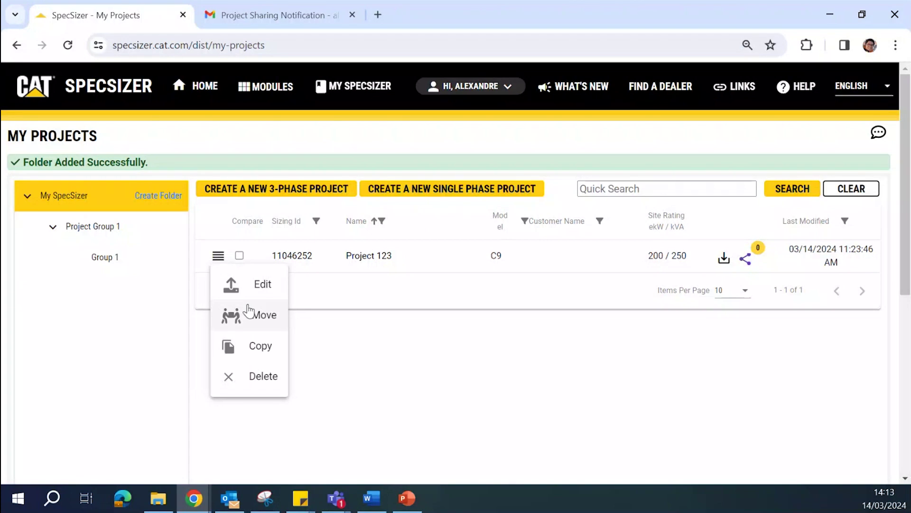
pyautogui.click(258, 320)
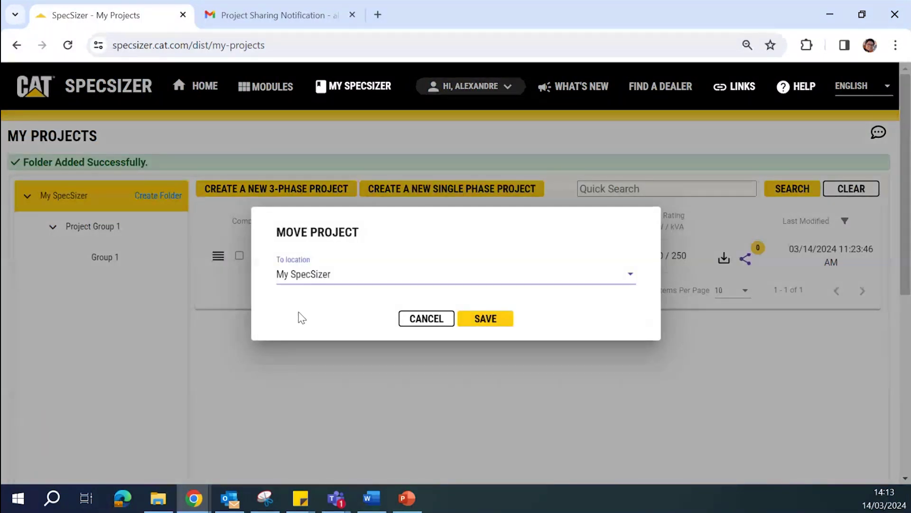
pyautogui.click(308, 283)
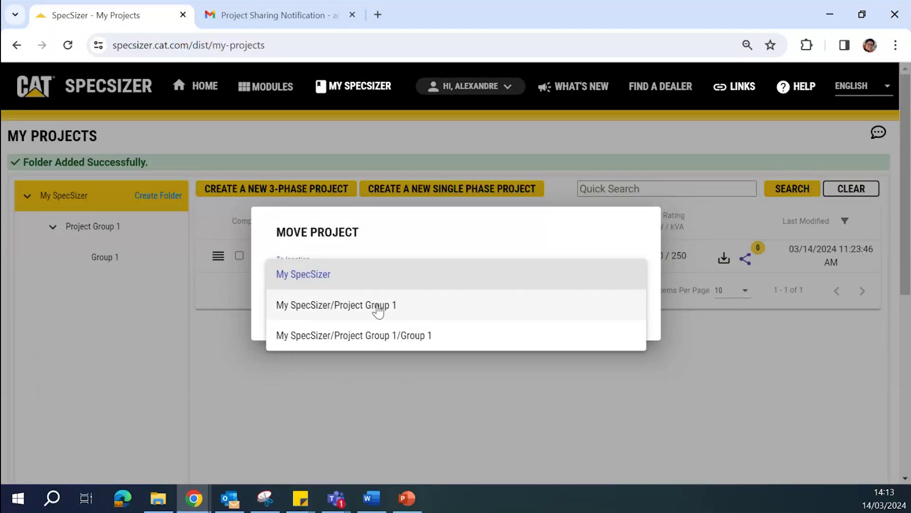
pyautogui.click(340, 338)
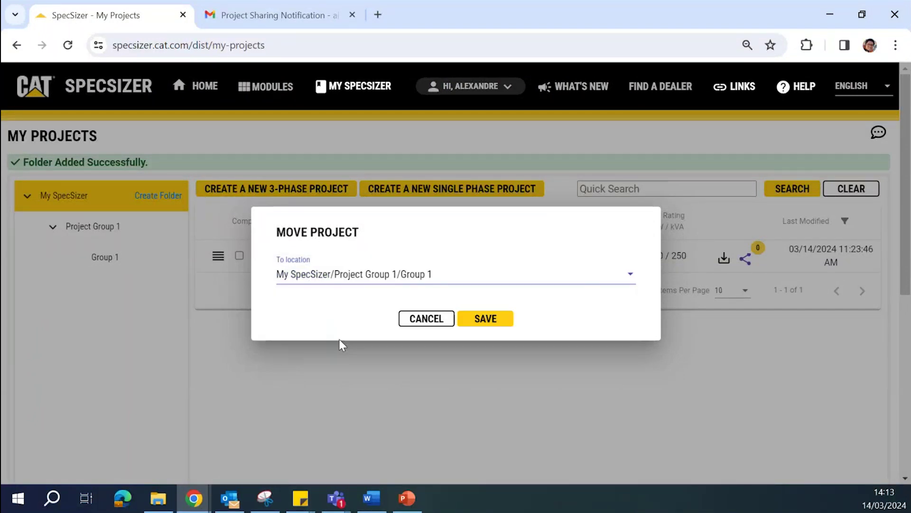
pyautogui.click(487, 325)
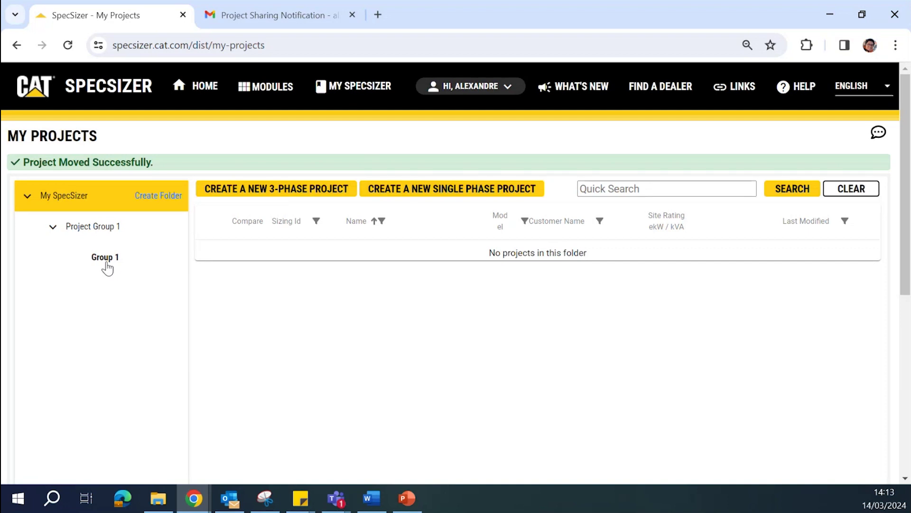
pyautogui.click(107, 262)
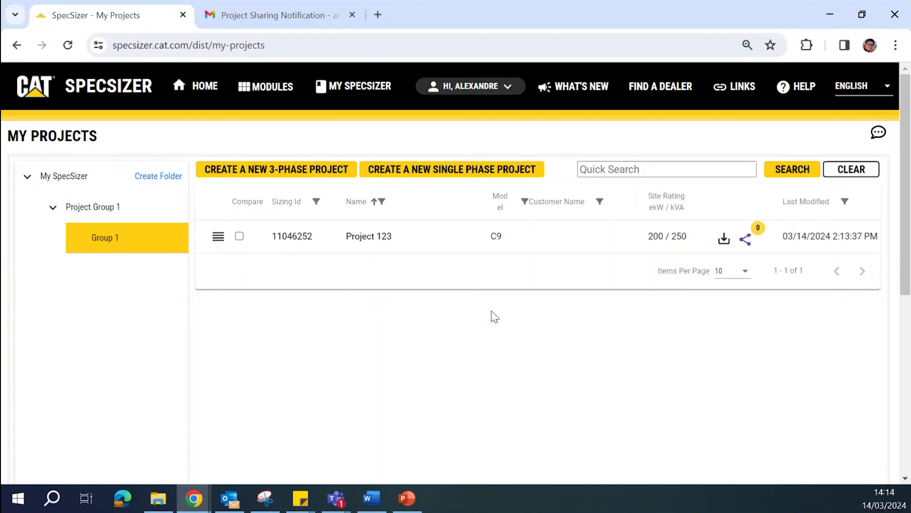
# View the sharing options of Project 123 and close them without sharing the project
pyautogui.click(750, 243)
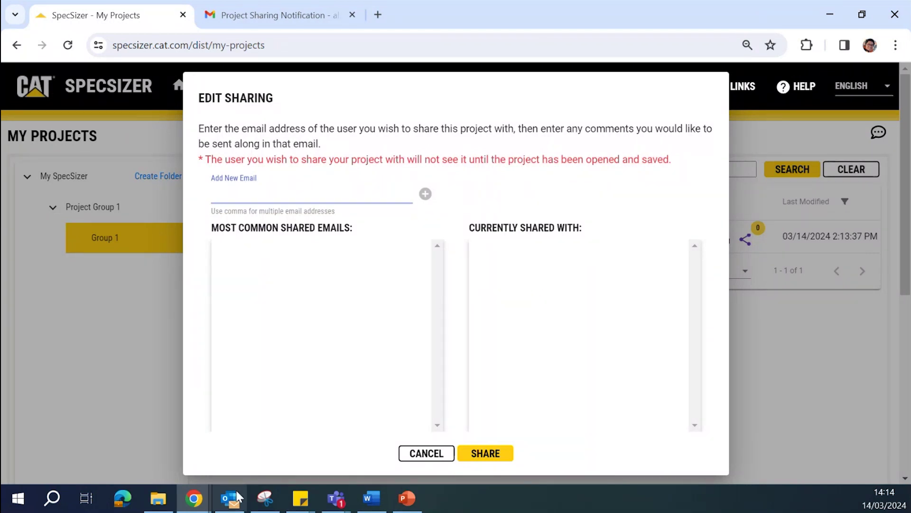
pyautogui.click(434, 451)
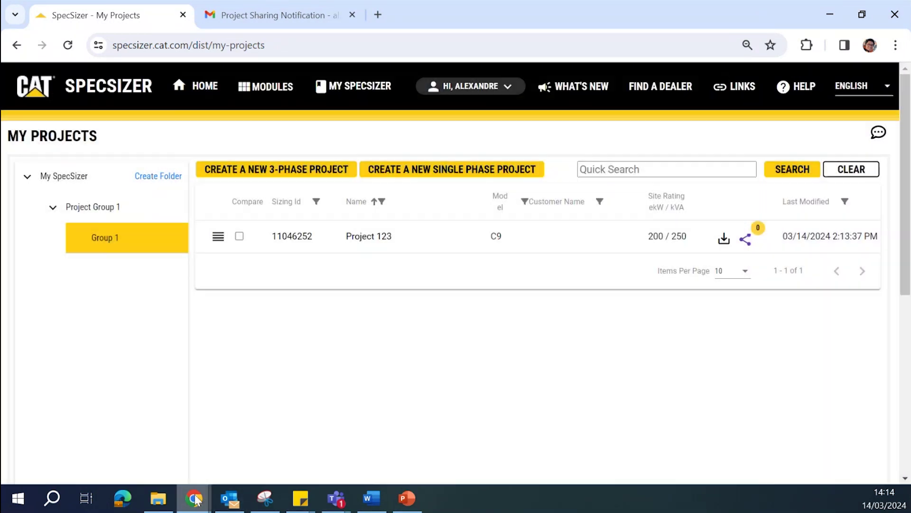
# Switch to Gmail, open the shared project through the link in the Project Sharing Notification e-mail, and examine its site conditions
pyautogui.click(201, 15)
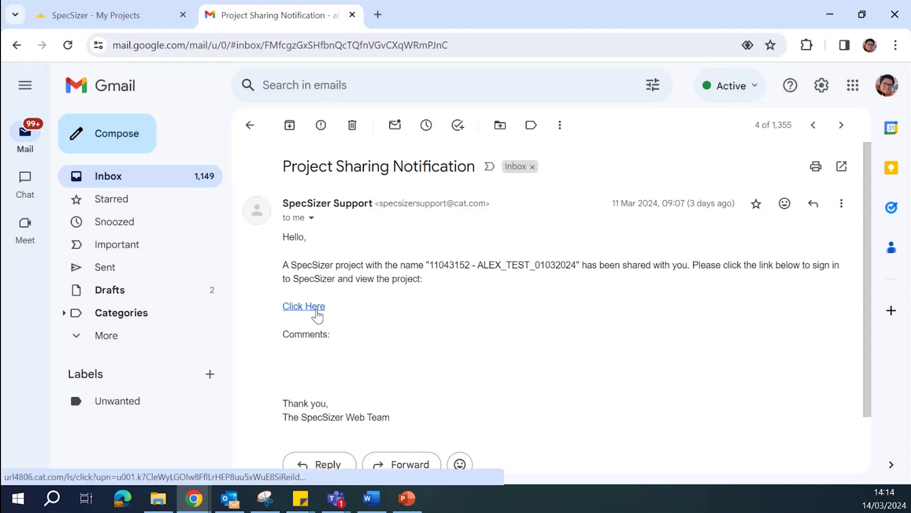
pyautogui.click(317, 316)
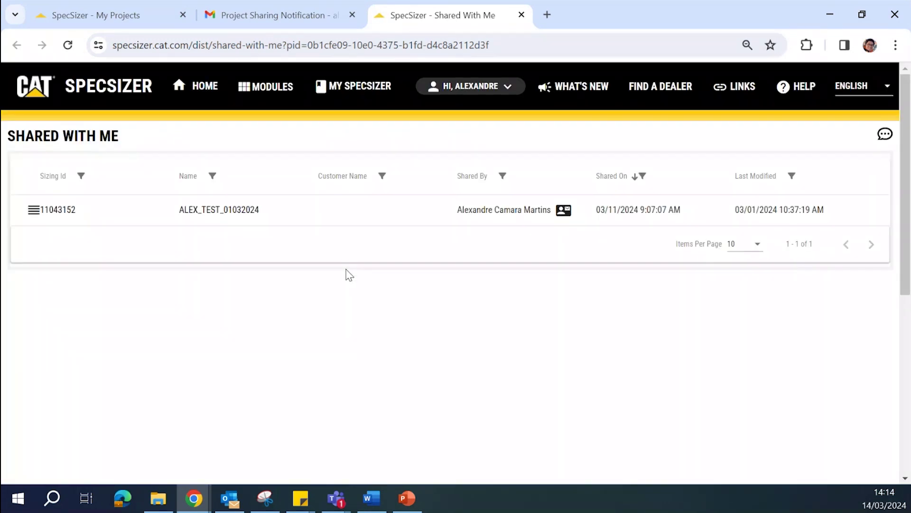
pyautogui.click(213, 212)
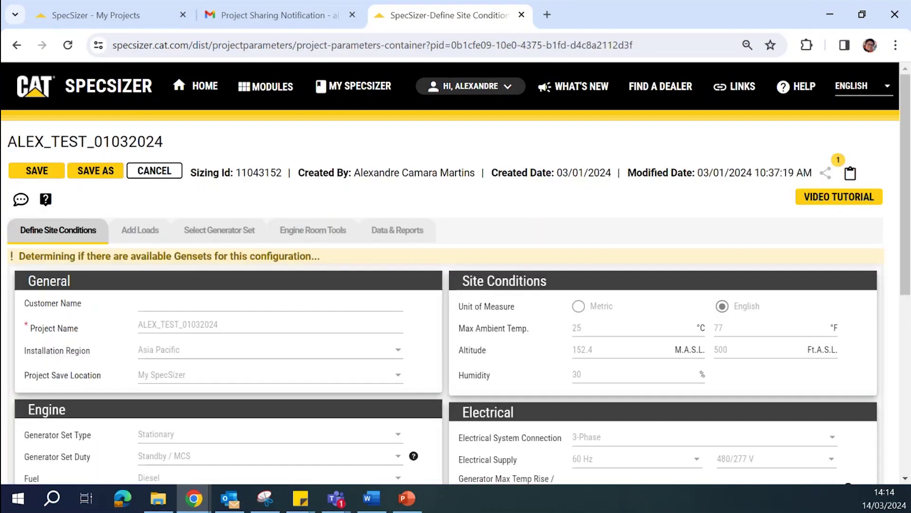
pyautogui.scroll(-2, 329, 366)
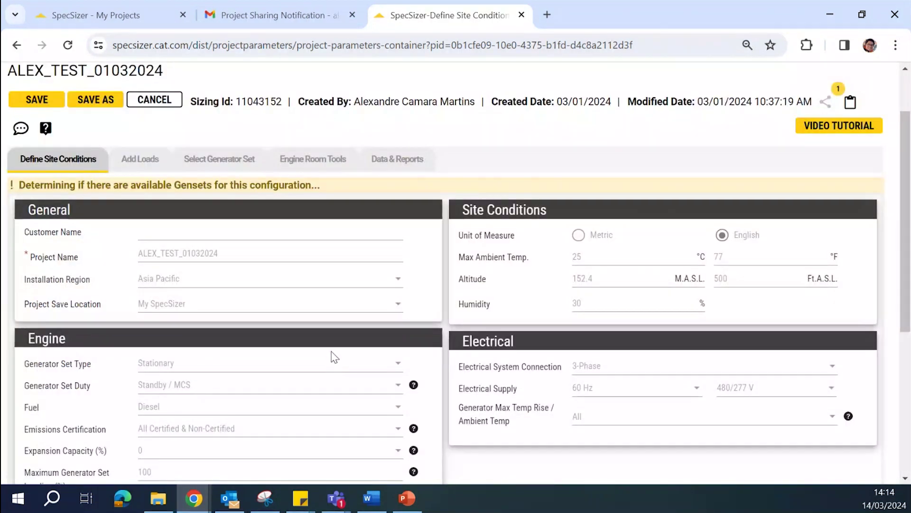
pyautogui.scroll(1, 298, 329)
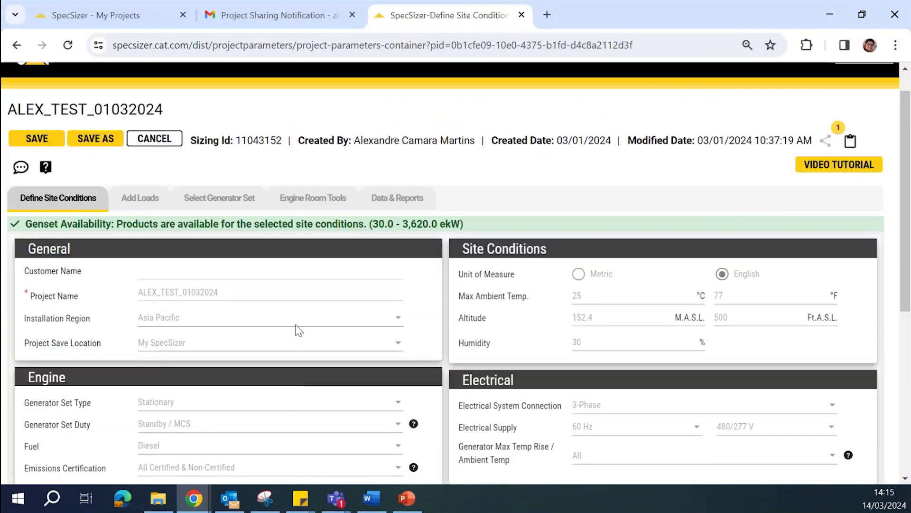
pyautogui.scroll(1, 298, 329)
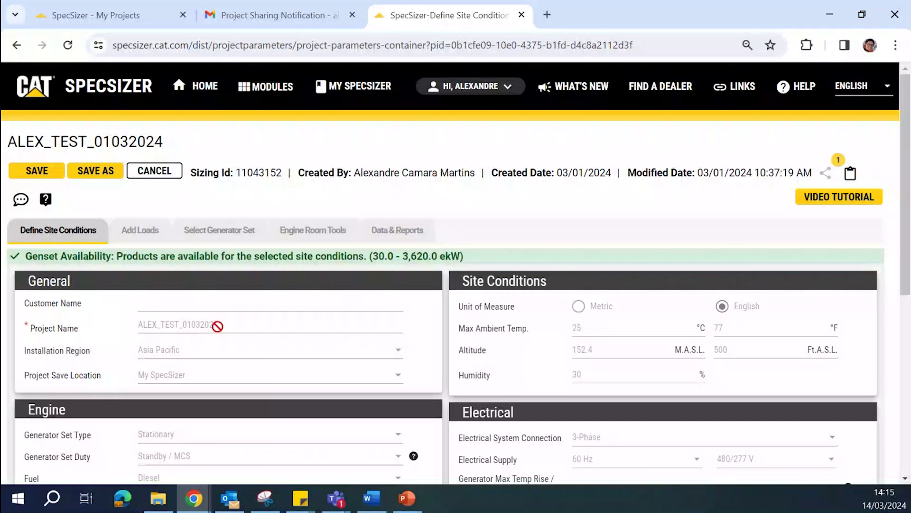
# Return to the original SpecSizer page, open the Shared With Me list and view the actions available for the shared project
pyautogui.click(110, 21)
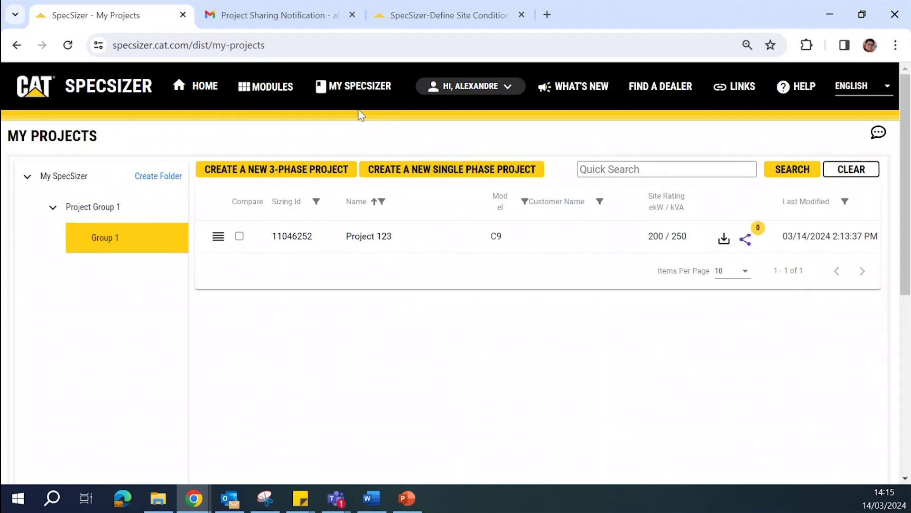
pyautogui.click(360, 88)
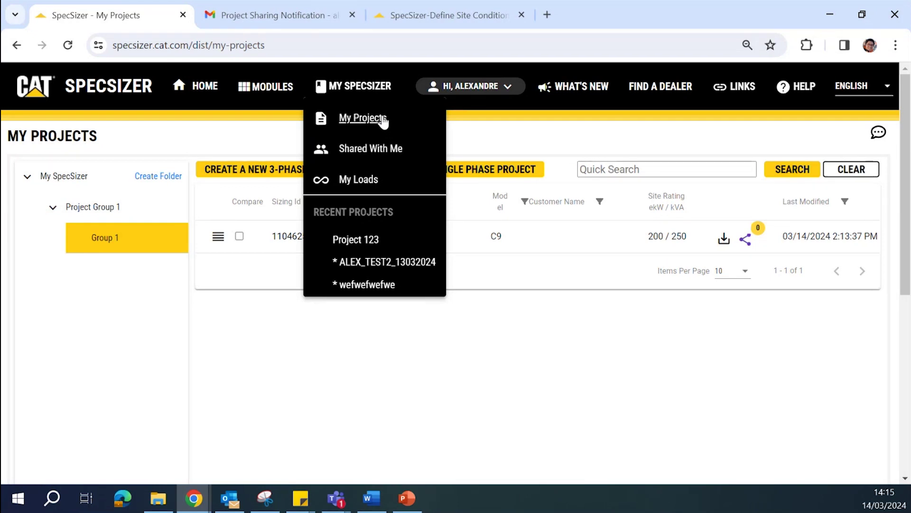
pyautogui.click(382, 151)
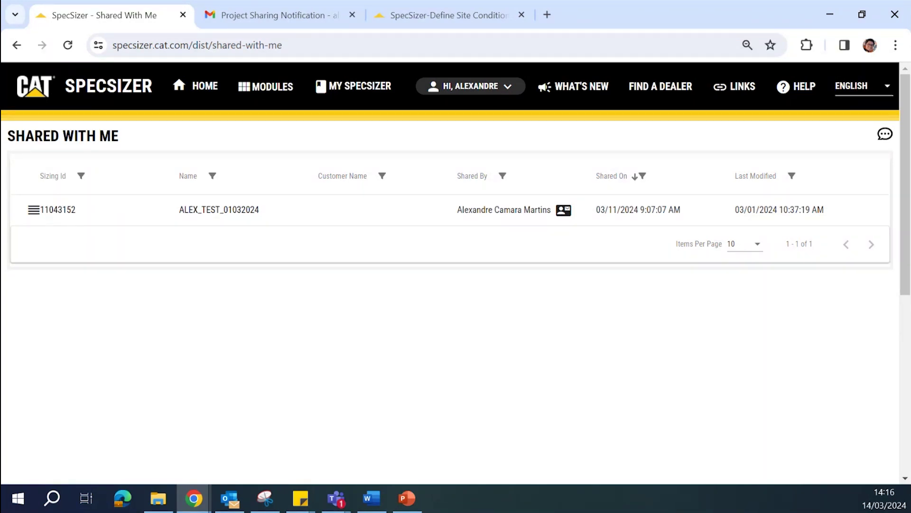
pyautogui.click(34, 212)
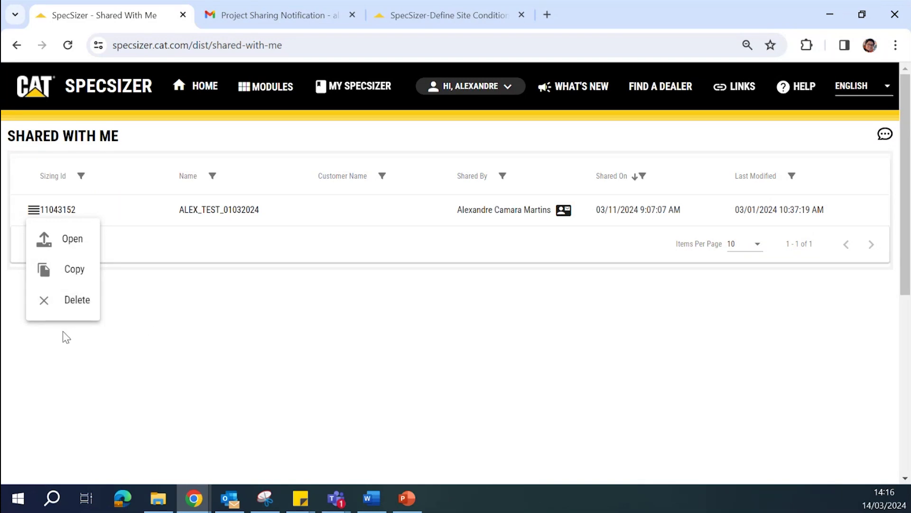
pyautogui.click(269, 318)
# Go back to My Projects and open Project 123 from the Group 1 folder inside Project Group 1
pyautogui.click(364, 88)
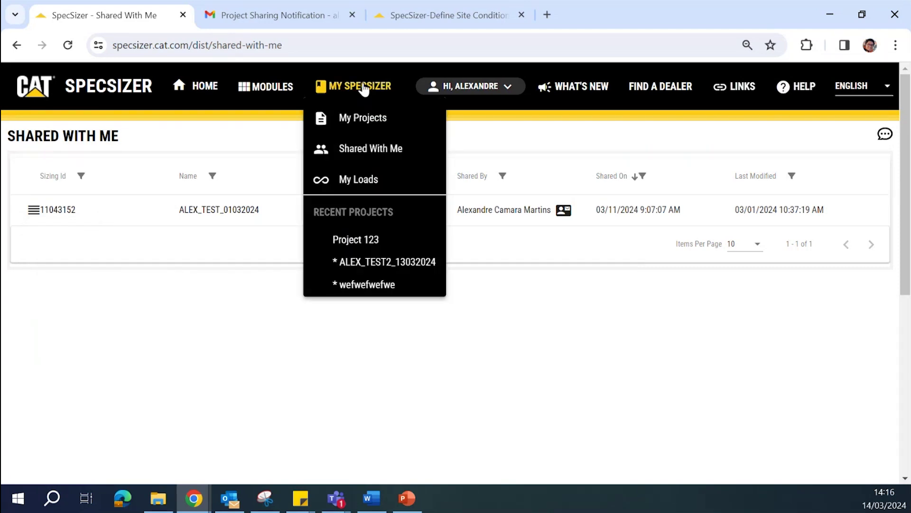
pyautogui.click(371, 179)
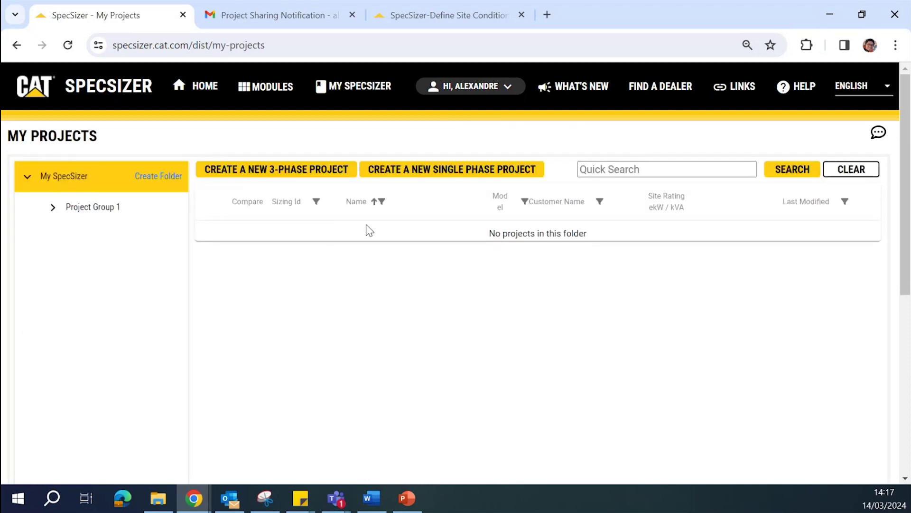
pyautogui.click(46, 207)
pyautogui.click(86, 237)
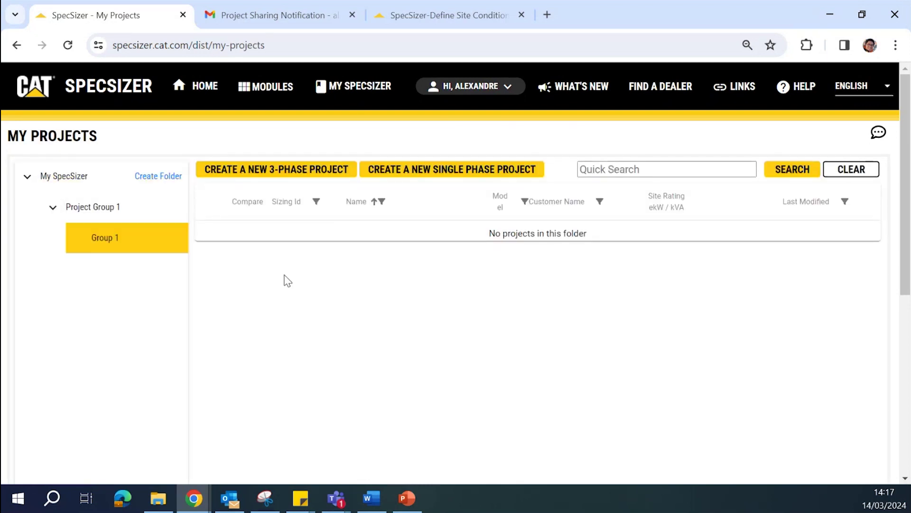
pyautogui.click(379, 236)
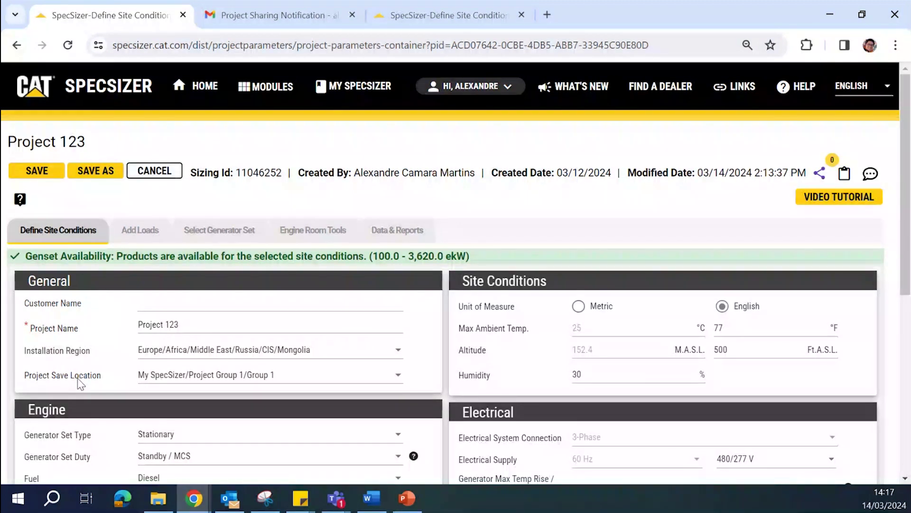
# View the available save locations for Project 123 without changing the selection
pyautogui.click(156, 387)
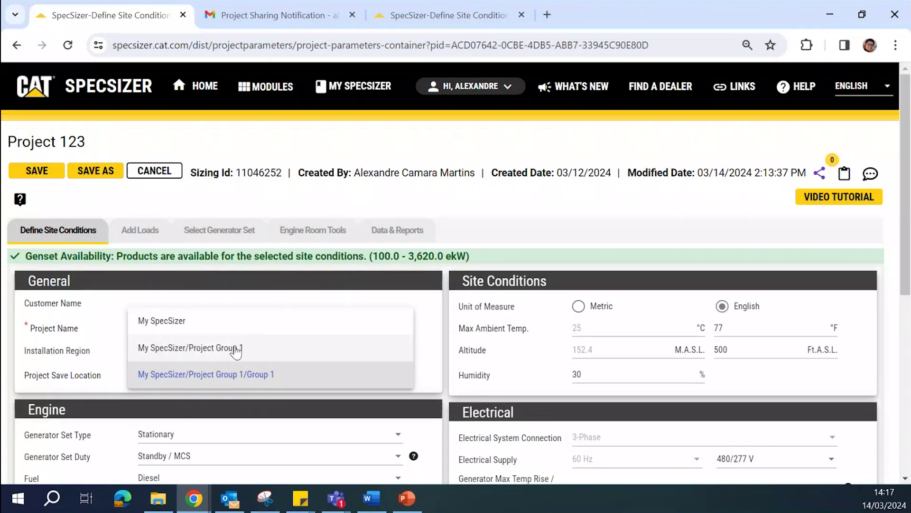
pyautogui.click(95, 371)
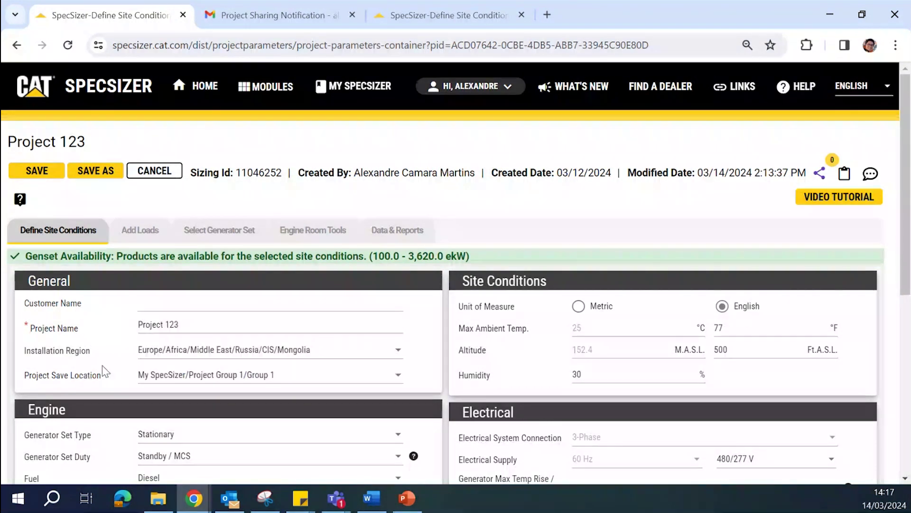
# Expand the Advanced Sizing Parameters and view the Sizing Method options without changing the selection
pyautogui.scroll(-5, 246, 437)
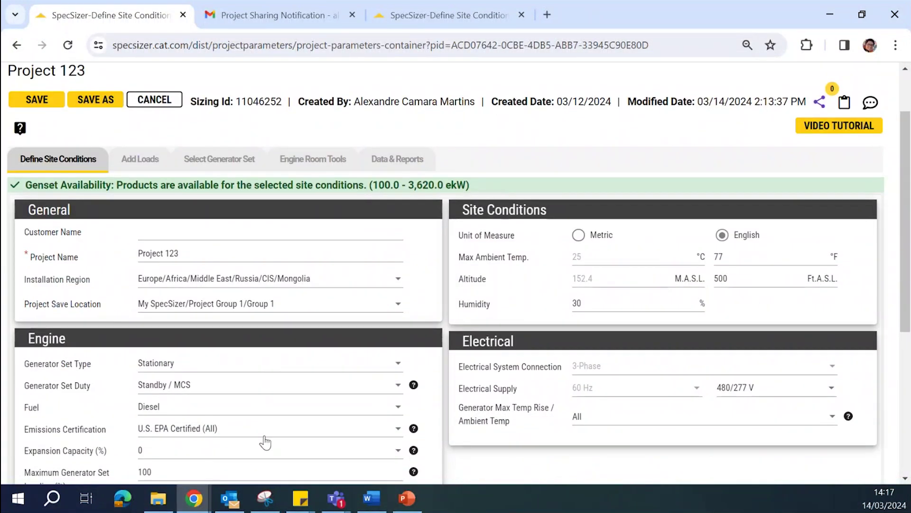
pyautogui.scroll(-1, 248, 432)
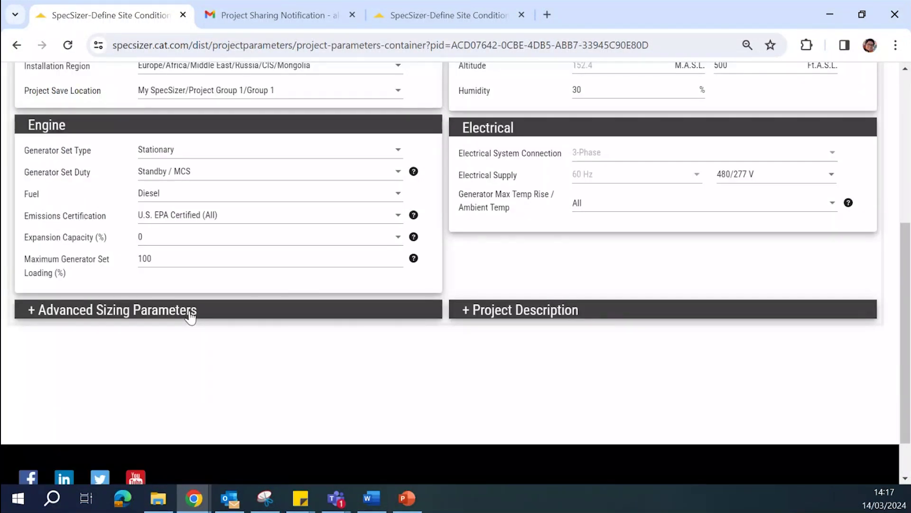
pyautogui.click(191, 313)
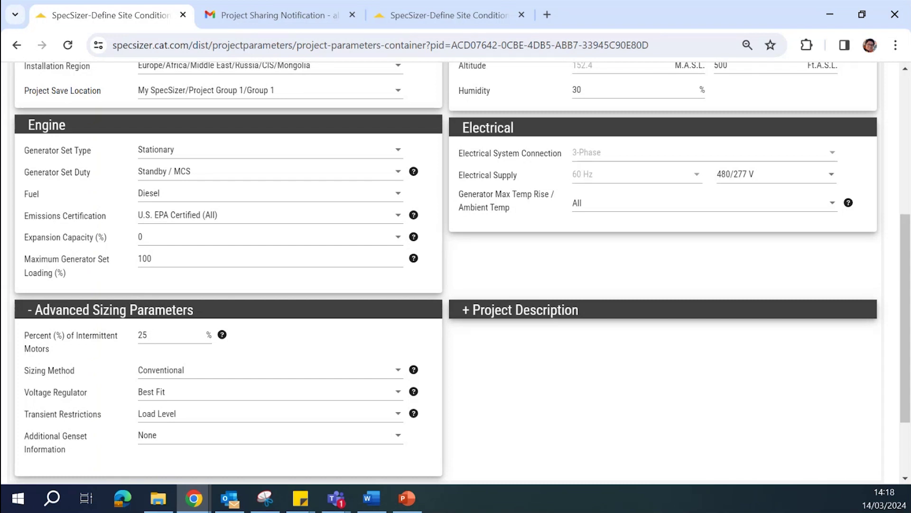
pyautogui.click(190, 370)
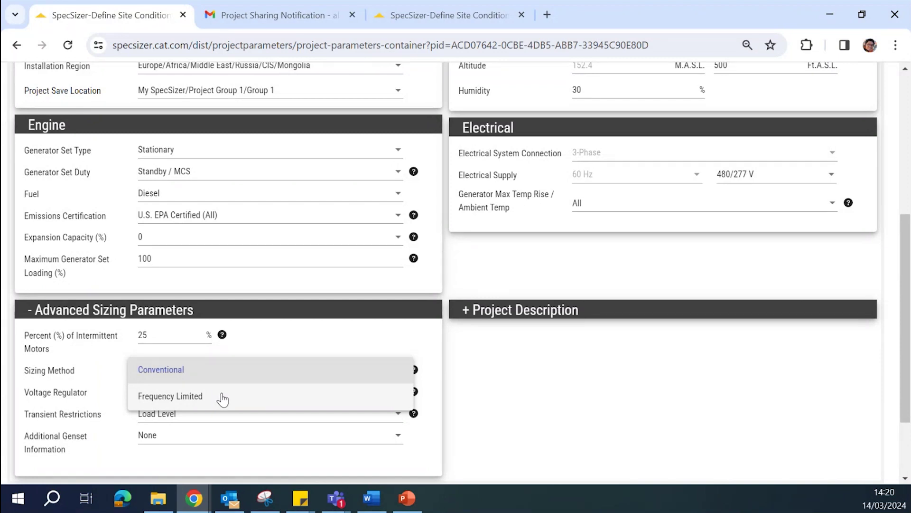
pyautogui.click(103, 369)
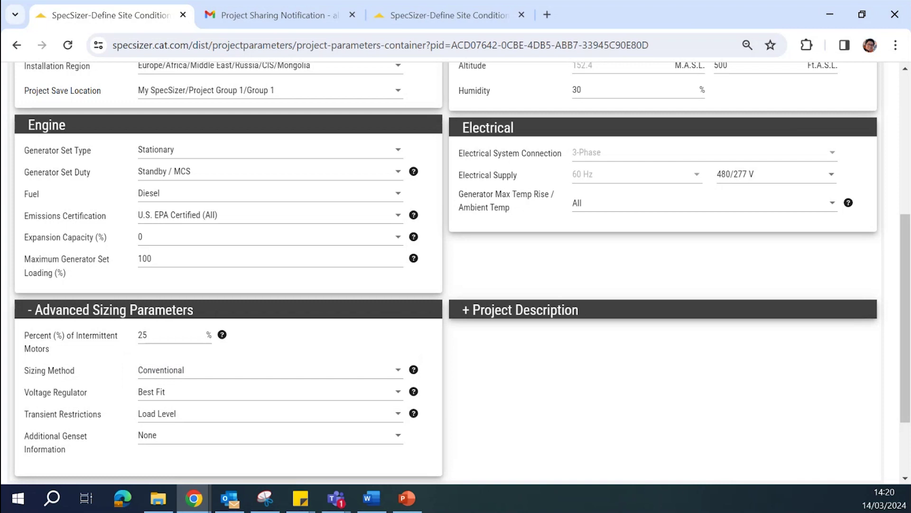
# View the Voltage Regulator options without changing the selection, and set Transient Restrictions to Project Level
pyautogui.click(196, 392)
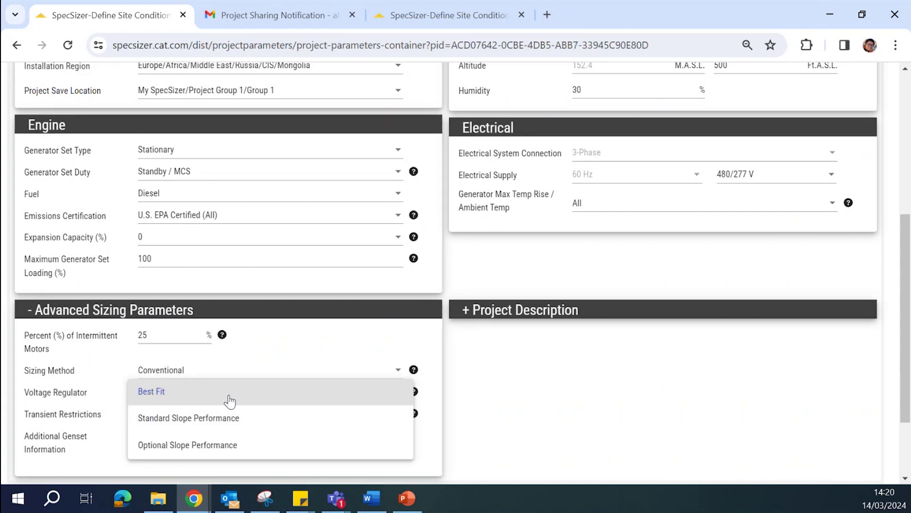
pyautogui.click(107, 391)
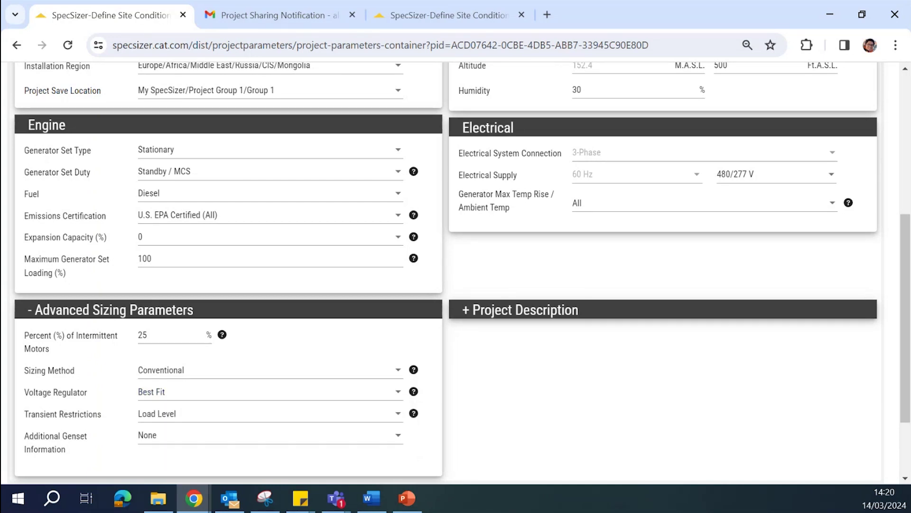
pyautogui.click(194, 420)
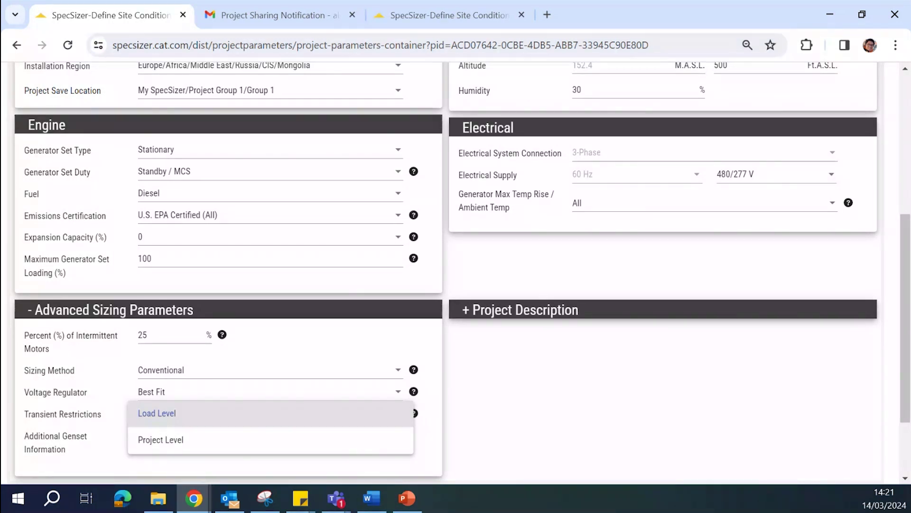
pyautogui.click(189, 441)
pyautogui.scroll(-2, 157, 394)
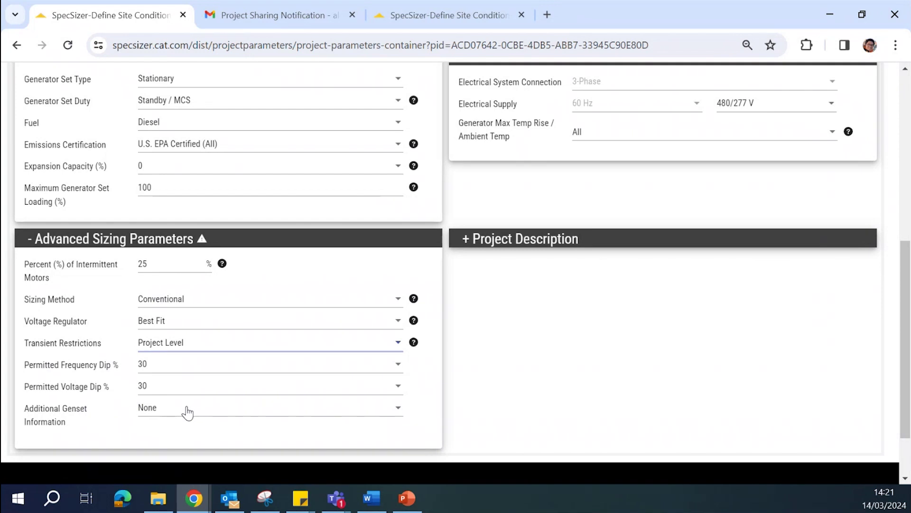
# View all the Additional Genset Information options without changing the selection
pyautogui.click(187, 412)
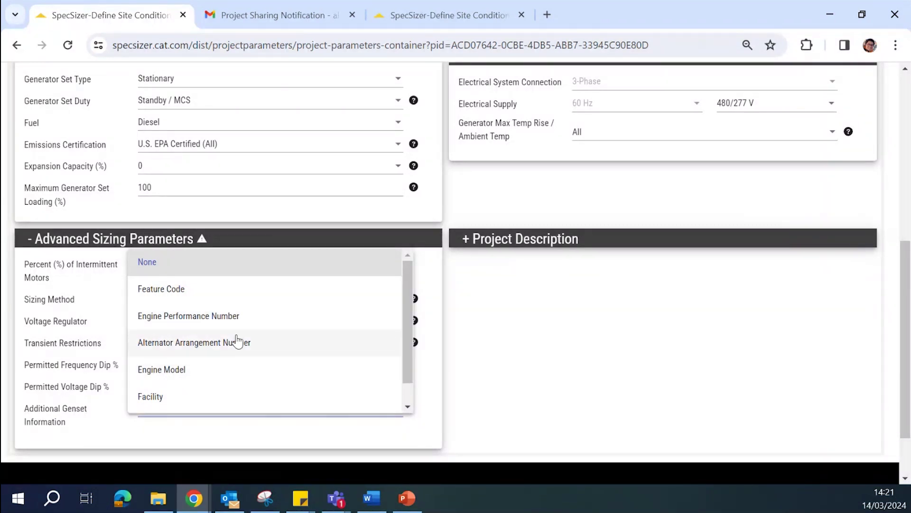
pyautogui.scroll(-1, 252, 348)
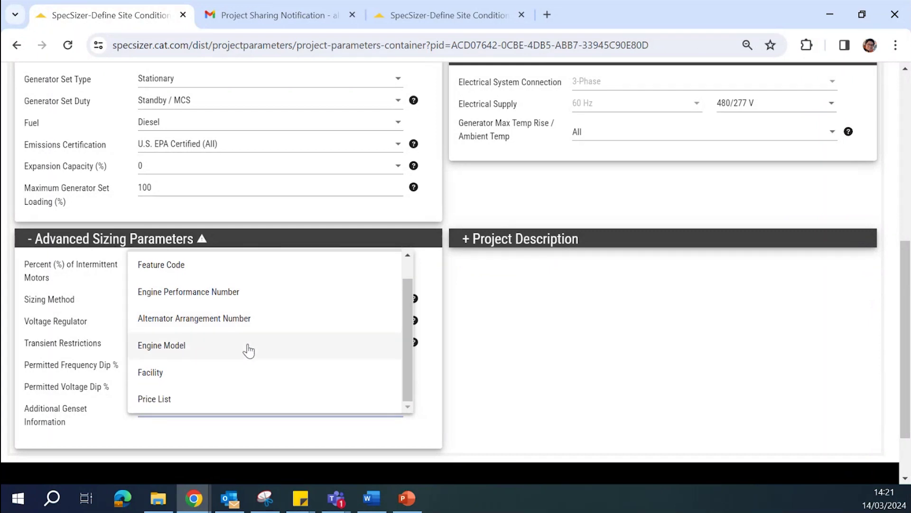
pyautogui.click(181, 456)
# Set the engine's fuel to Natural Gas
pyautogui.scroll(2, 199, 283)
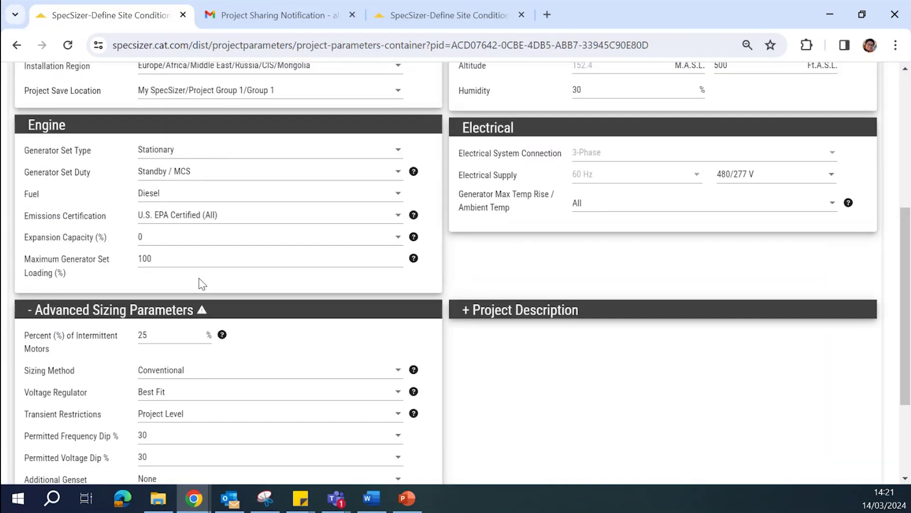
pyautogui.click(185, 198)
pyautogui.click(185, 221)
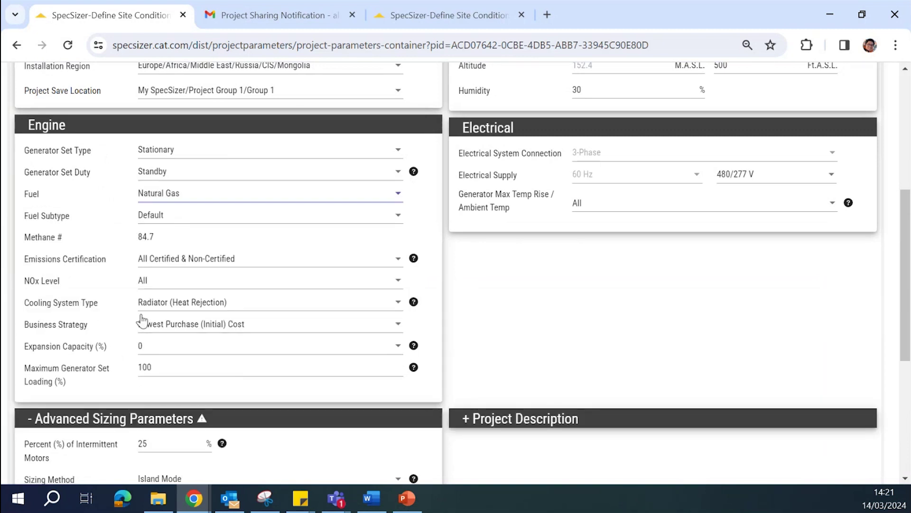
# View the Sizing Method options for the gas engine without changing the selection, and expand the Project Description section
pyautogui.scroll(-3, 118, 374)
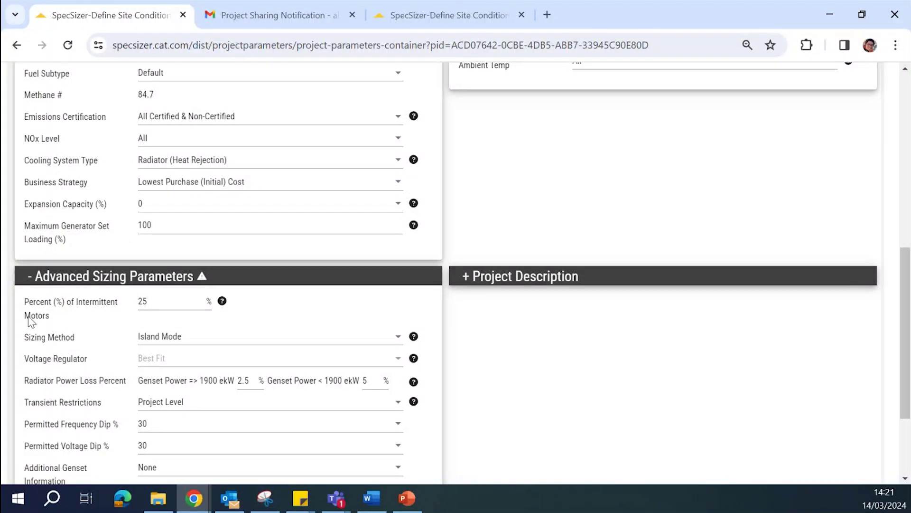
pyautogui.scroll(-2, 175, 232)
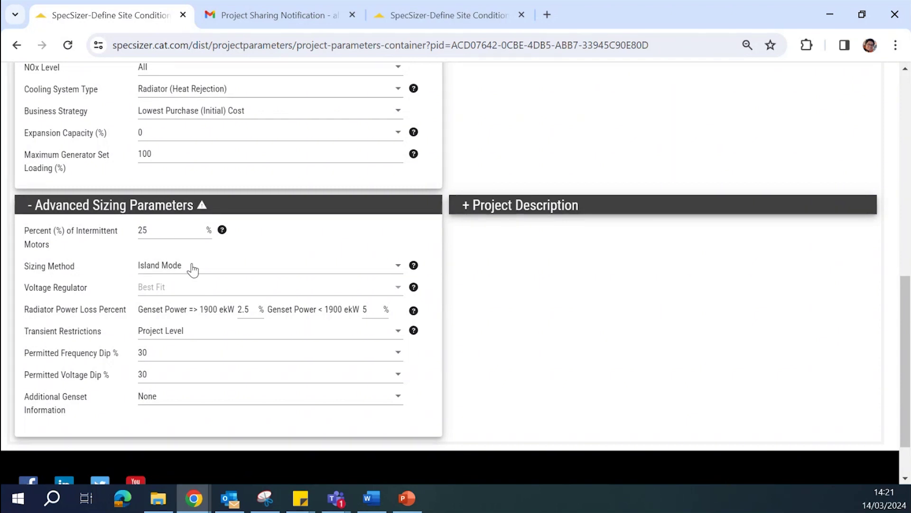
pyautogui.click(192, 270)
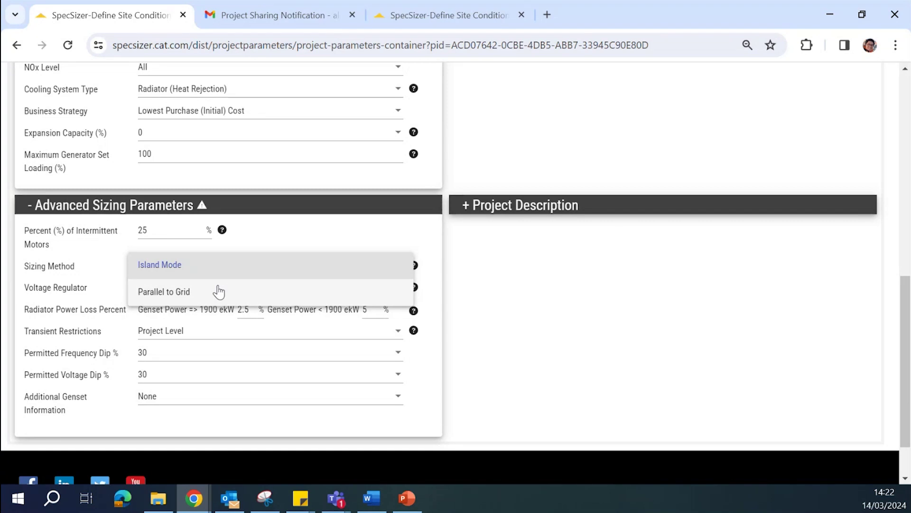
pyautogui.click(95, 316)
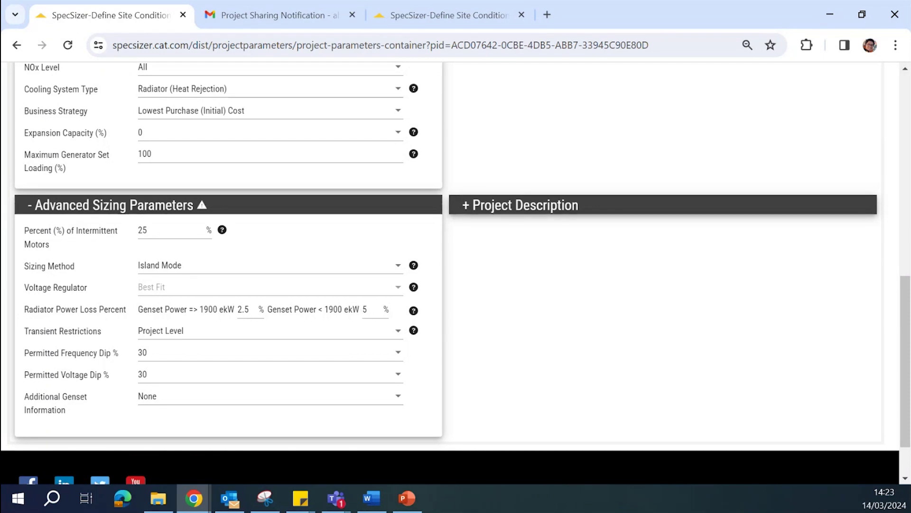
pyautogui.scroll(-2, 176, 386)
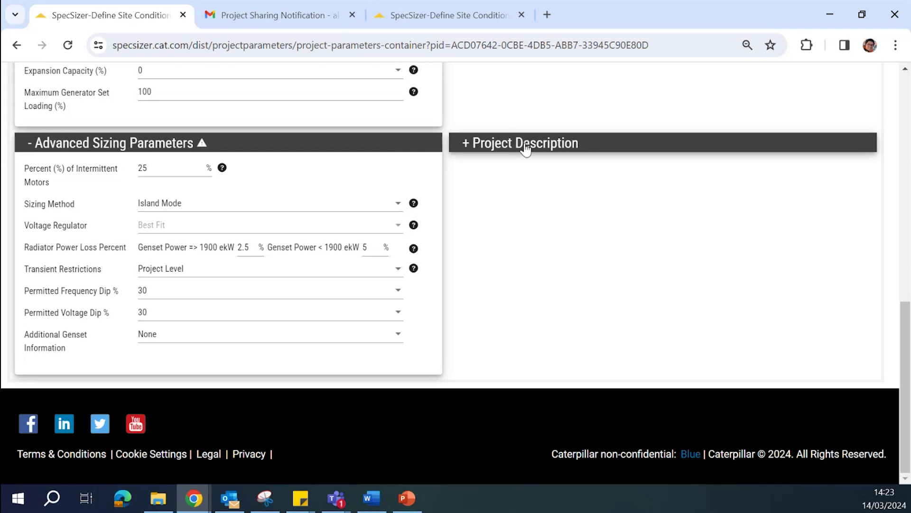
pyautogui.click(480, 151)
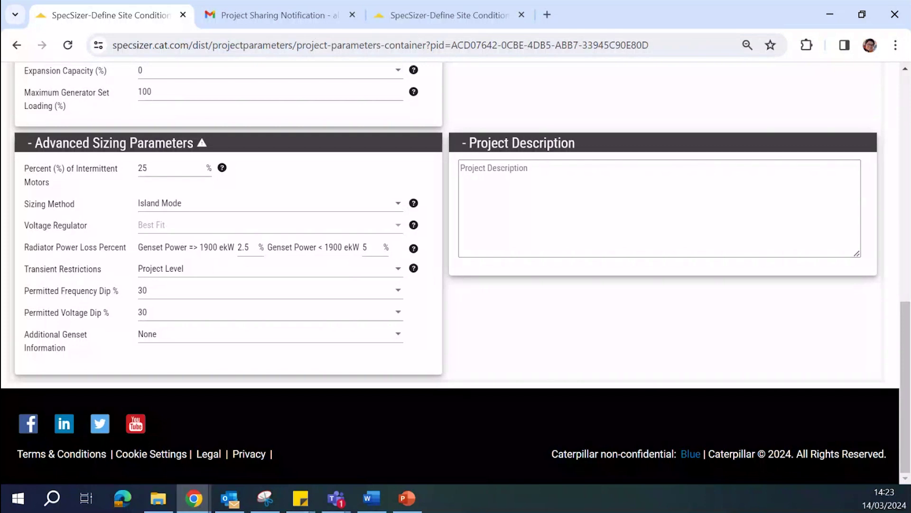
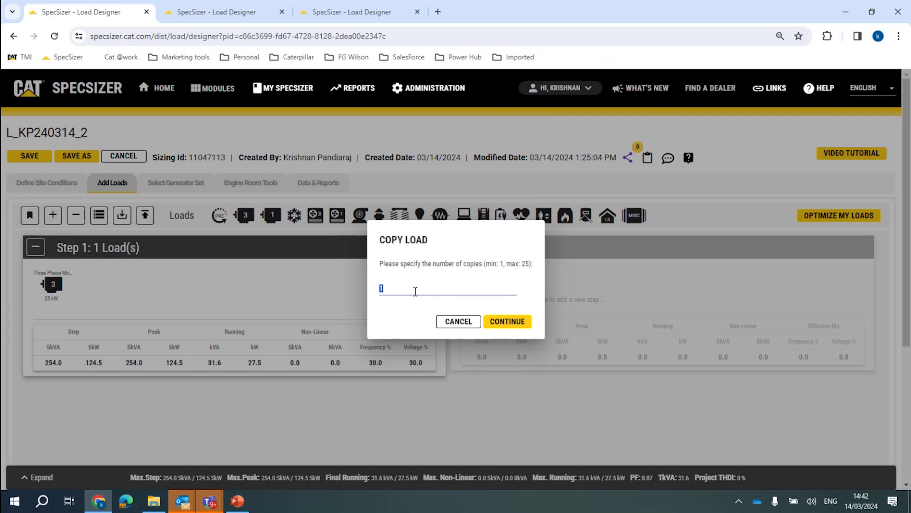
# Copy the 25 kW three phase motor load in Step 1 with 5 copies
pyautogui.write('5')
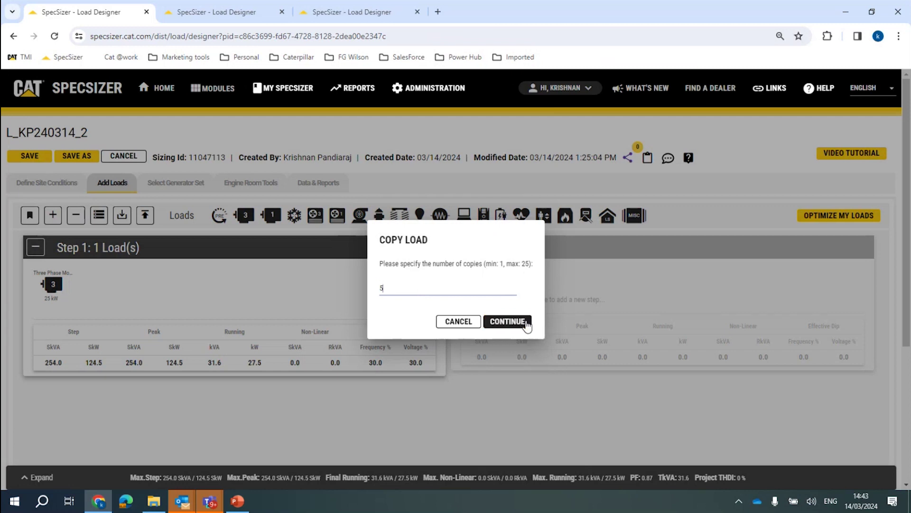
pyautogui.click(508, 322)
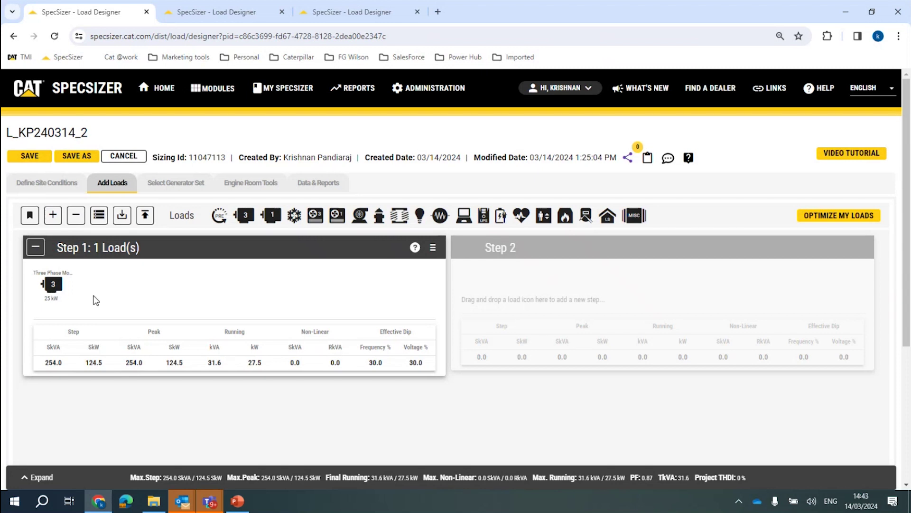
pyautogui.click(53, 285)
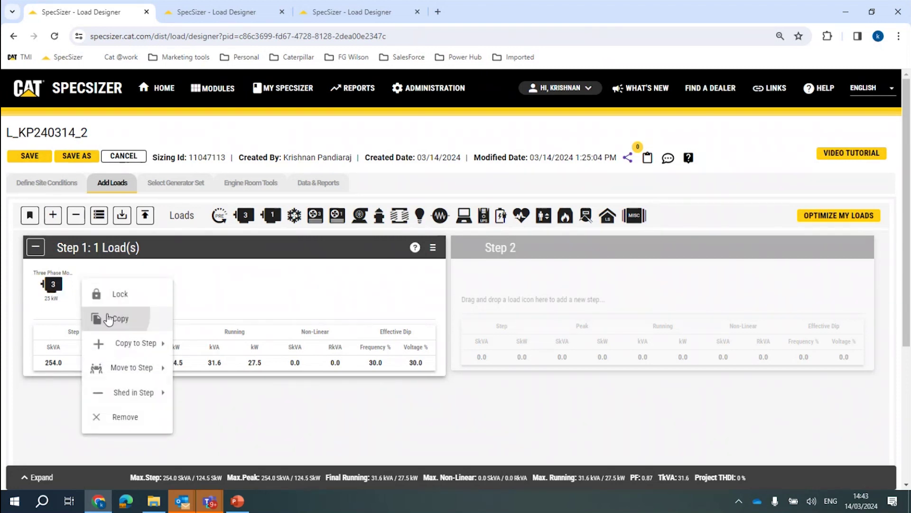
pyautogui.click(108, 319)
pyautogui.doubleClick(415, 294)
pyautogui.write('5')
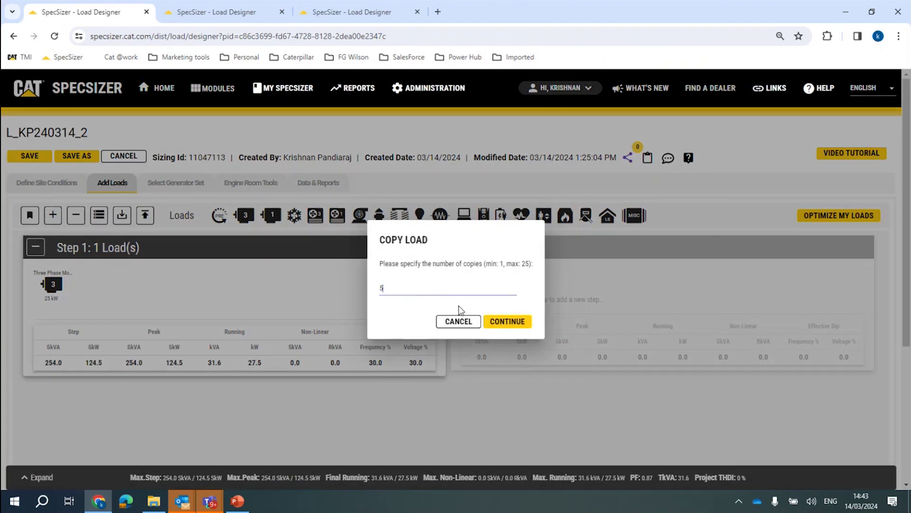
pyautogui.click(503, 321)
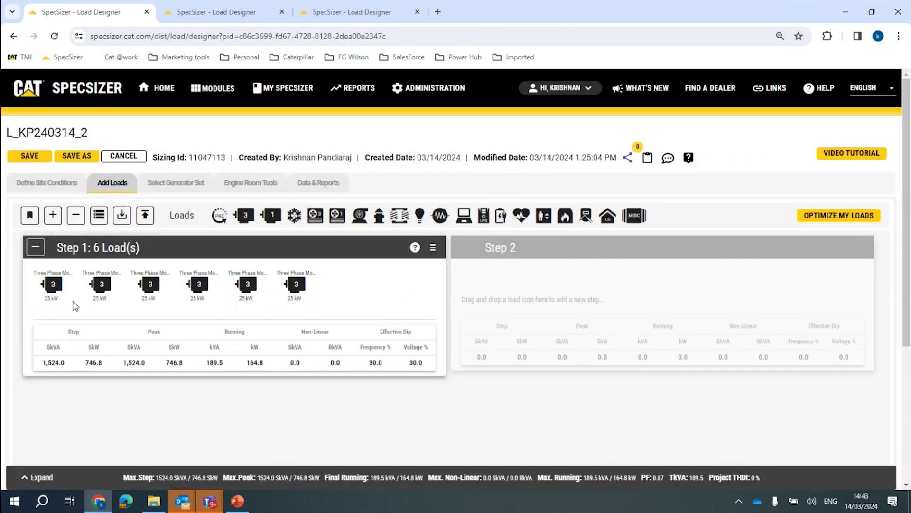
# Move the last motor load from Step 1 to a new Step 2 and return it to Step 1
pyautogui.click(288, 291)
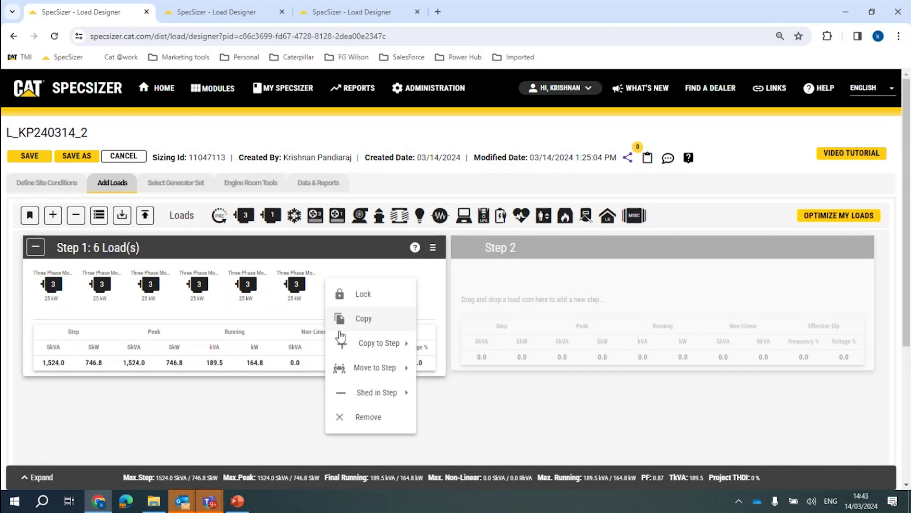
pyautogui.moveTo(373, 345)
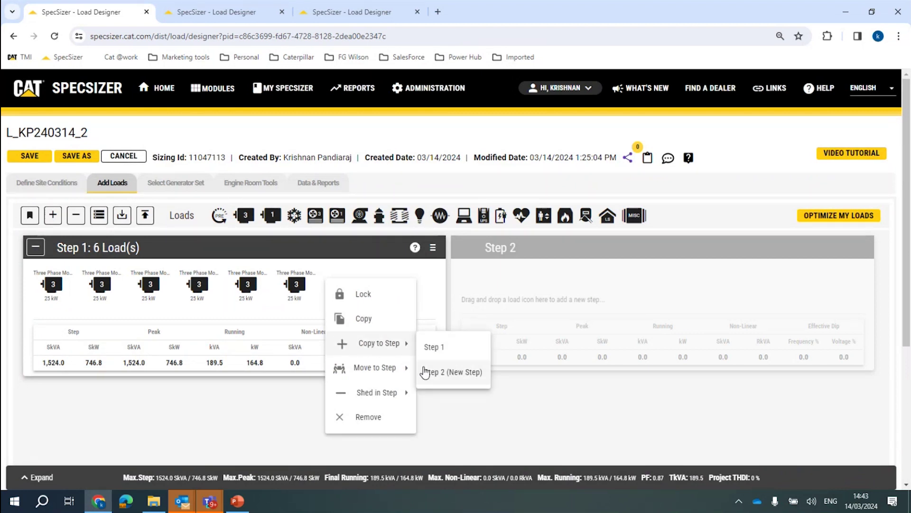
pyautogui.moveTo(408, 370)
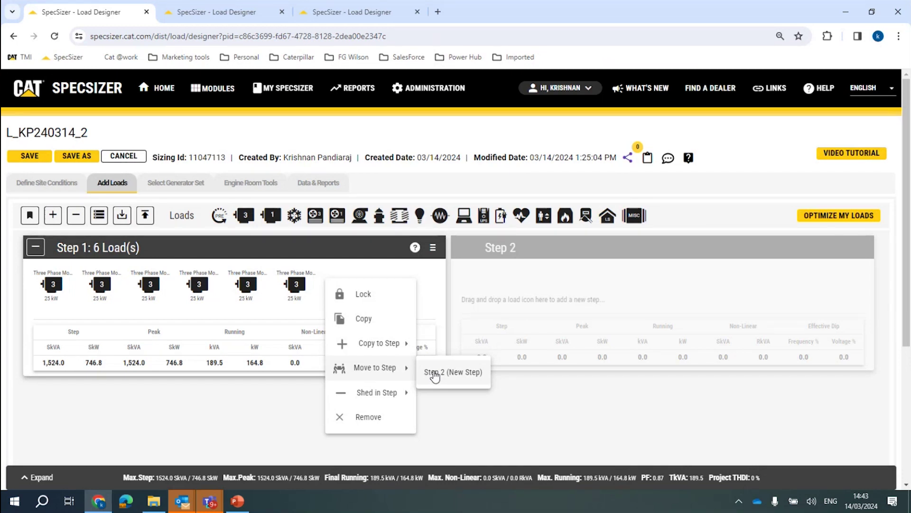
pyautogui.click(435, 372)
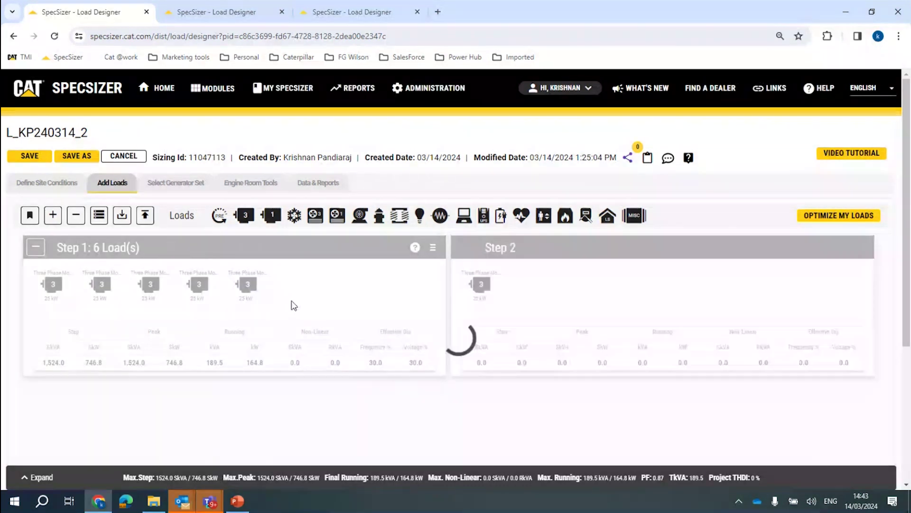
pyautogui.moveTo(477, 284); pyautogui.dragTo(290, 285)
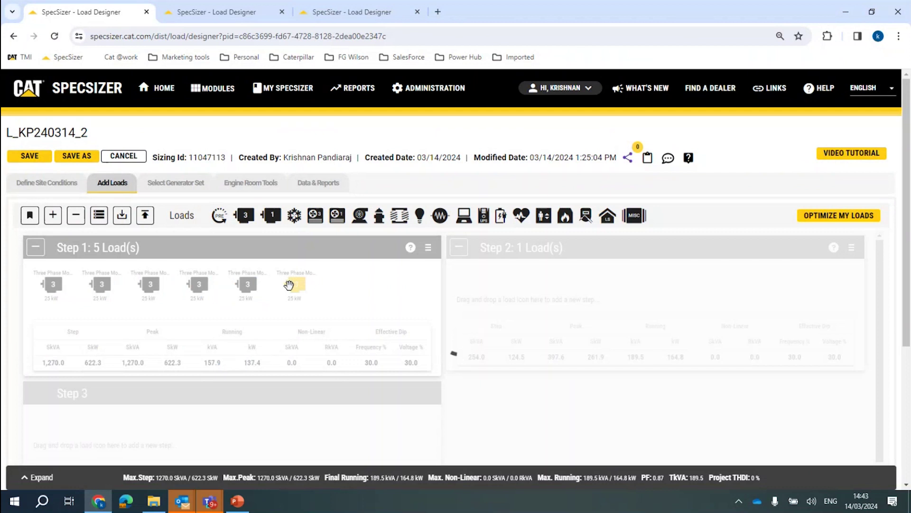
# Move the last motor load of Step 1 to a new Step 2 and remove it there
pyautogui.click(304, 300)
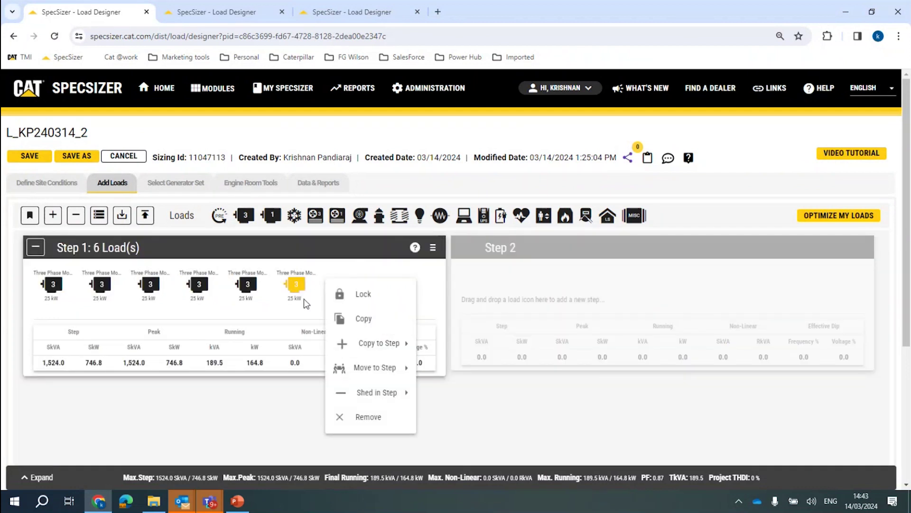
pyautogui.moveTo(340, 370)
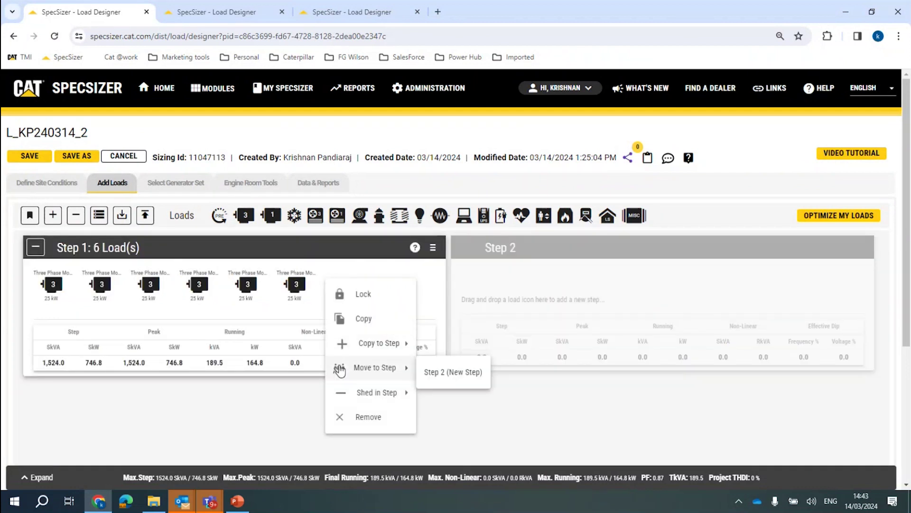
pyautogui.click(437, 372)
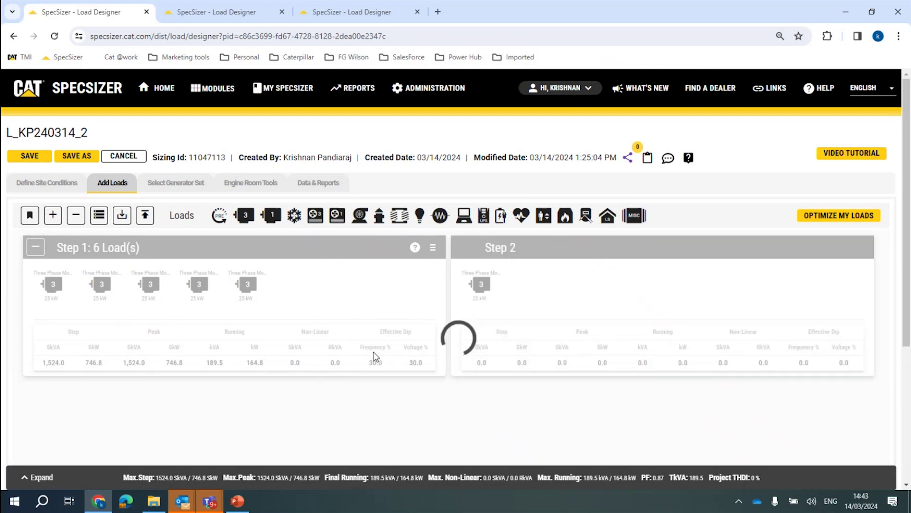
pyautogui.click(477, 287)
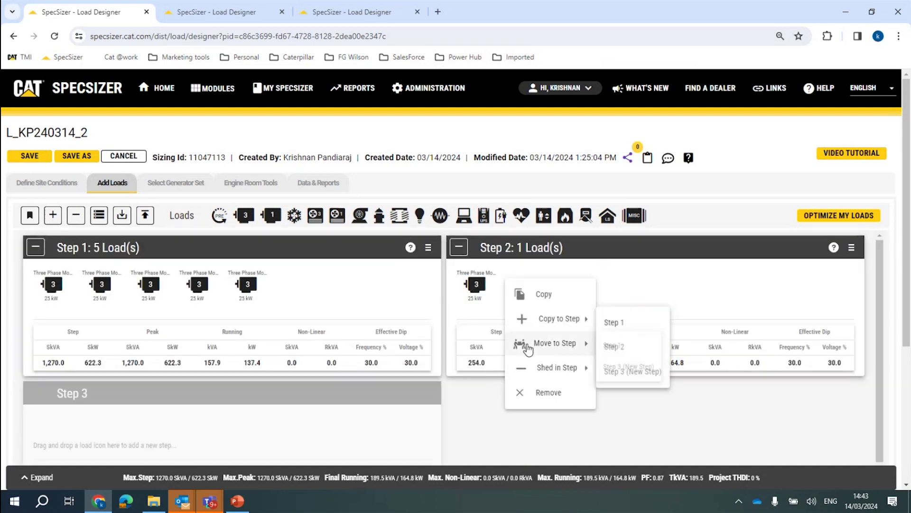
pyautogui.click(538, 392)
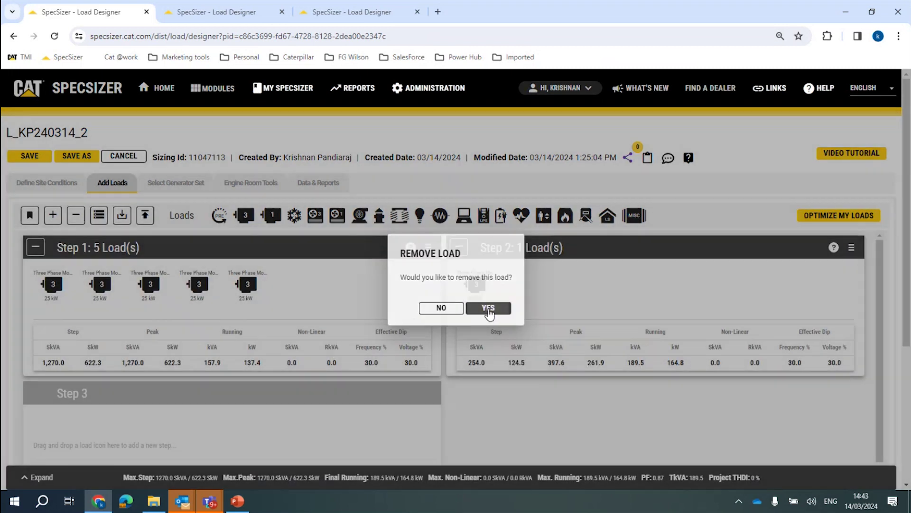
pyautogui.click(489, 309)
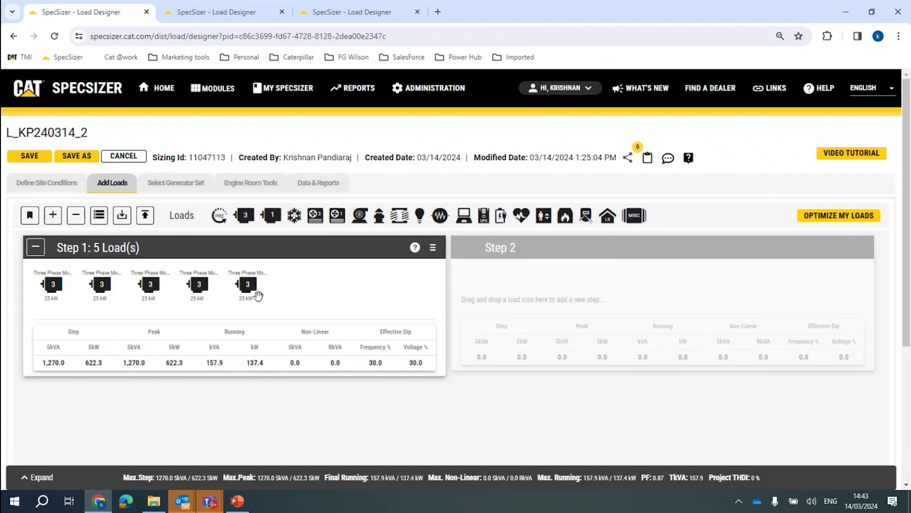
# Shed the last motor load of Step 1 in a new Step 2
pyautogui.click(247, 287)
pyautogui.moveTo(322, 397)
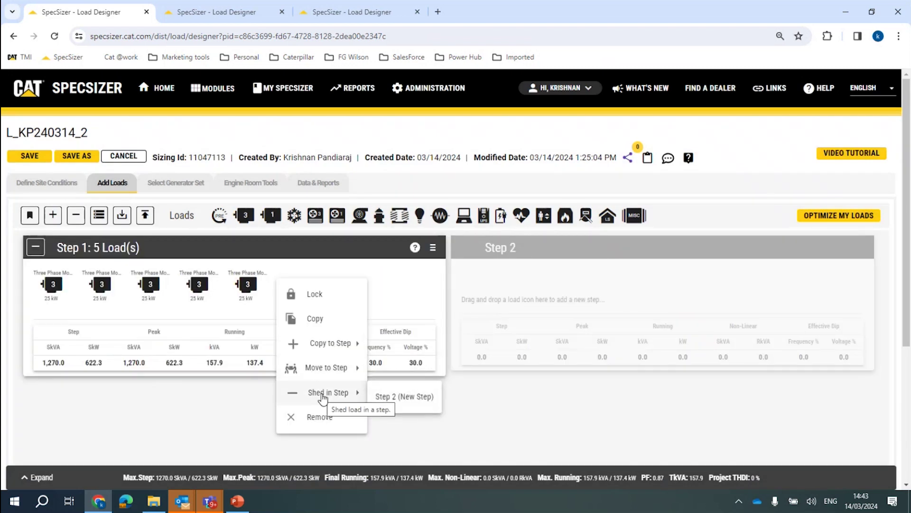
pyautogui.click(403, 396)
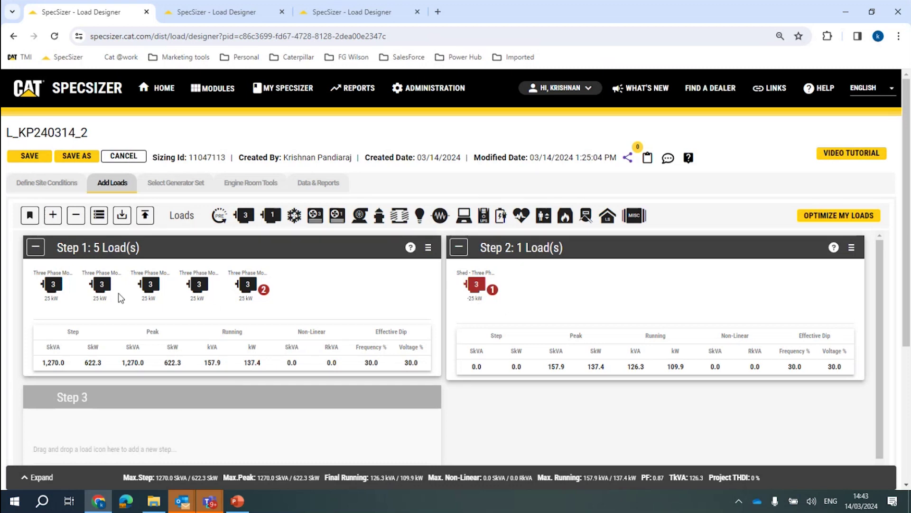
# Copy Step 1 with all of its motor loads to the end of the step list
pyautogui.click(429, 249)
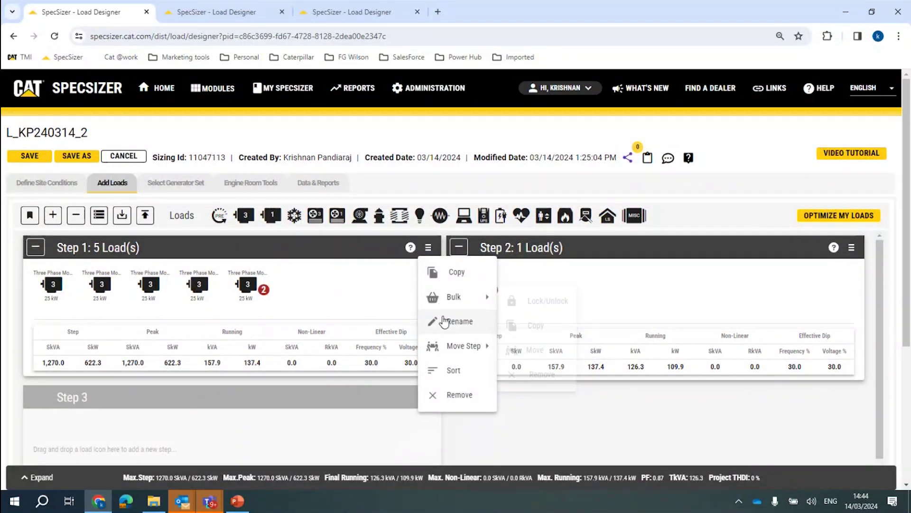
pyautogui.click(430, 271)
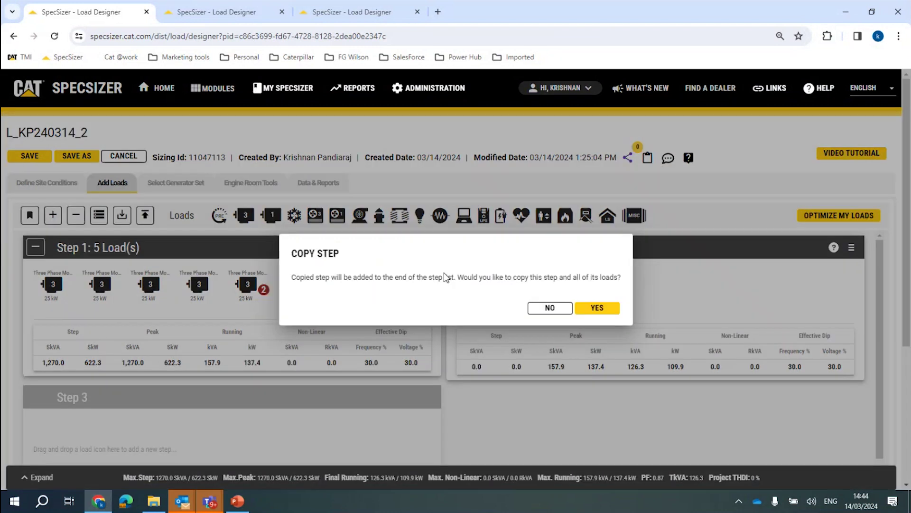
pyautogui.click(598, 309)
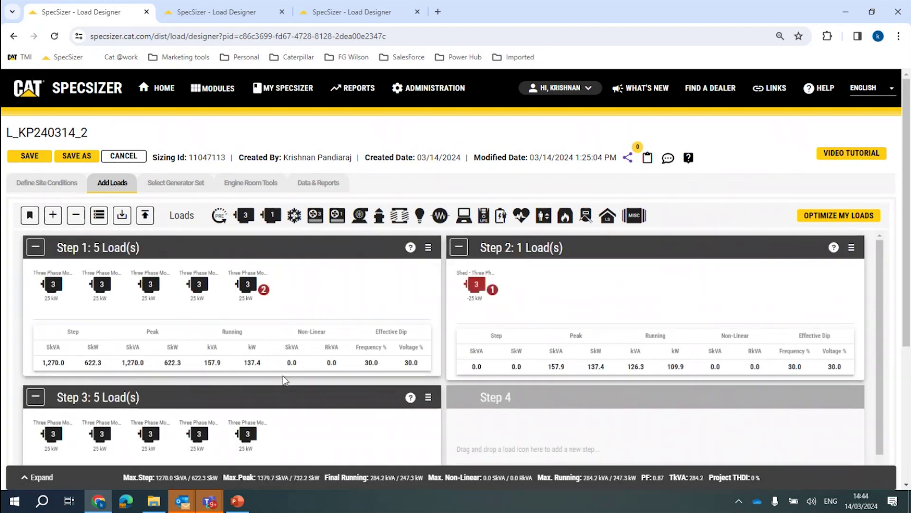
# Examine the Move Step placement options for Step 3, including the steps it can be placed before
pyautogui.scroll(-1, 283, 375)
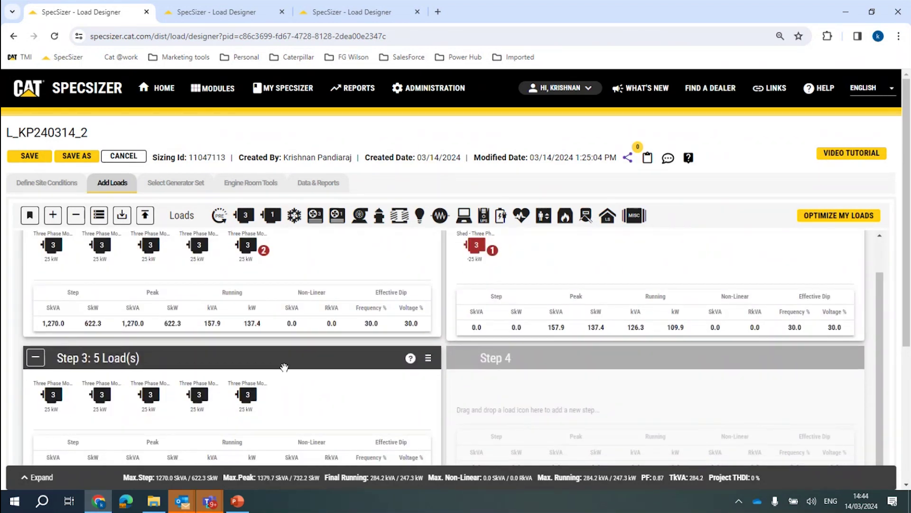
pyautogui.click(428, 357)
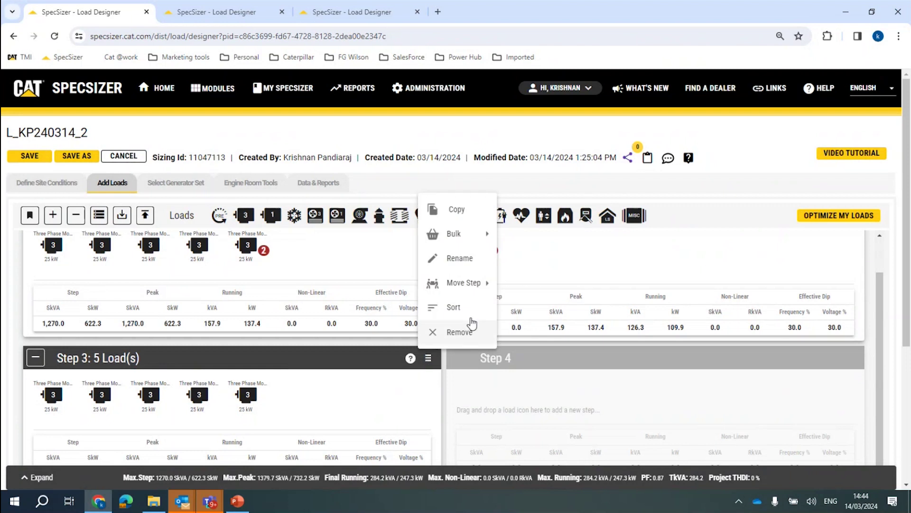
pyautogui.moveTo(489, 284)
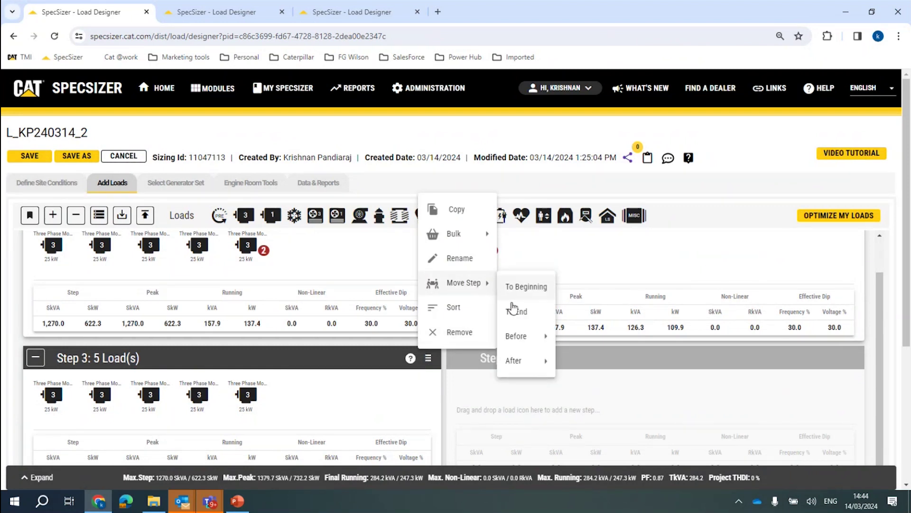
pyautogui.moveTo(523, 345)
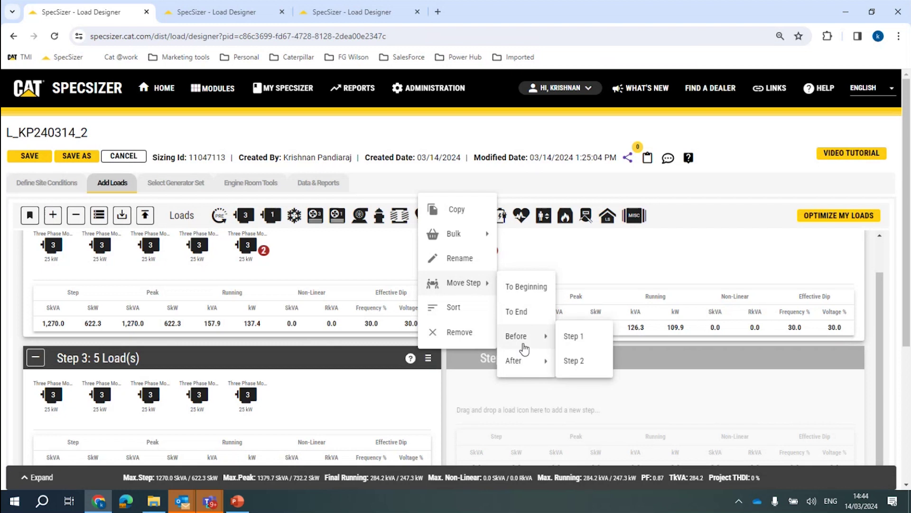
pyautogui.click(756, 240)
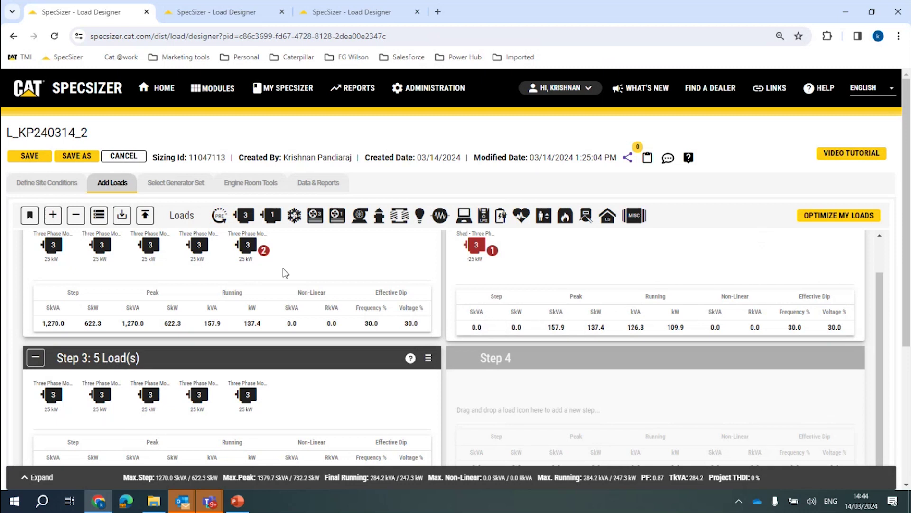
pyautogui.scroll(1, 284, 273)
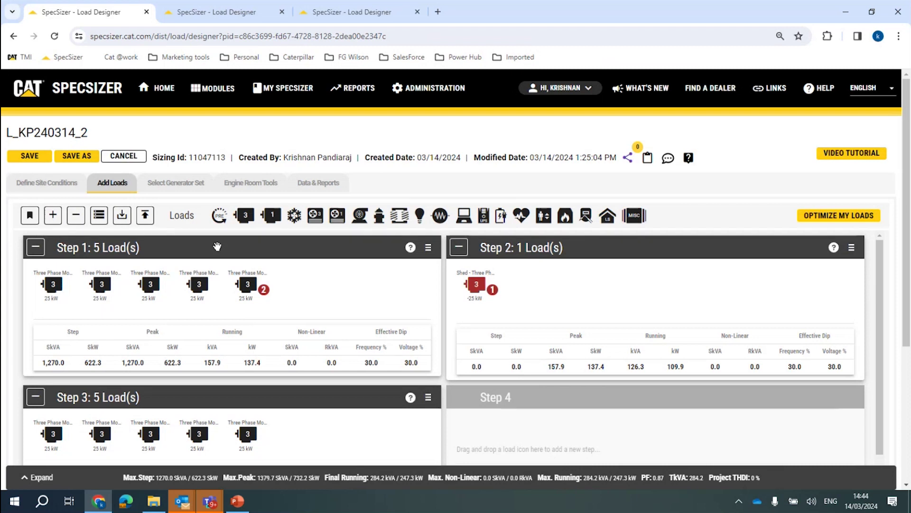
# Enter a Fire Pump load in Bulk Add Loads, assigned to step 2 with an output rating of 45 kW
pyautogui.click(98, 216)
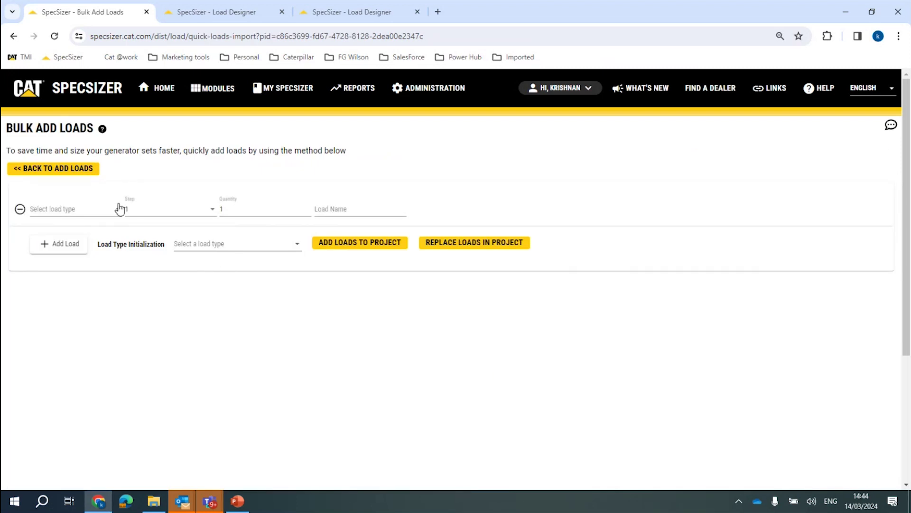
pyautogui.click(103, 212)
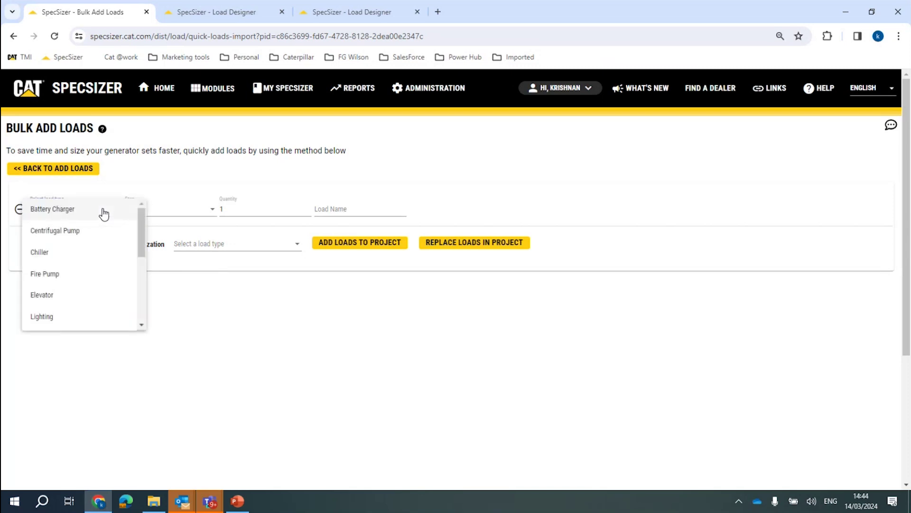
pyautogui.click(69, 280)
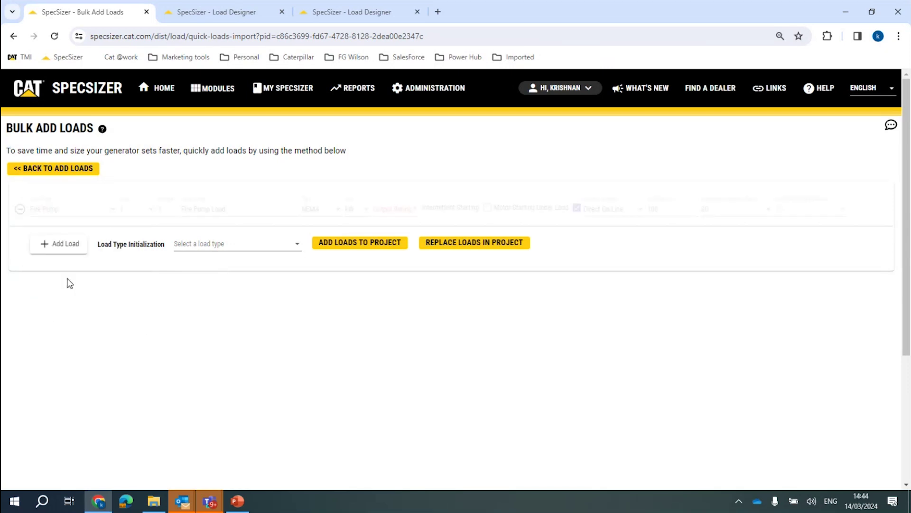
pyautogui.click(125, 214)
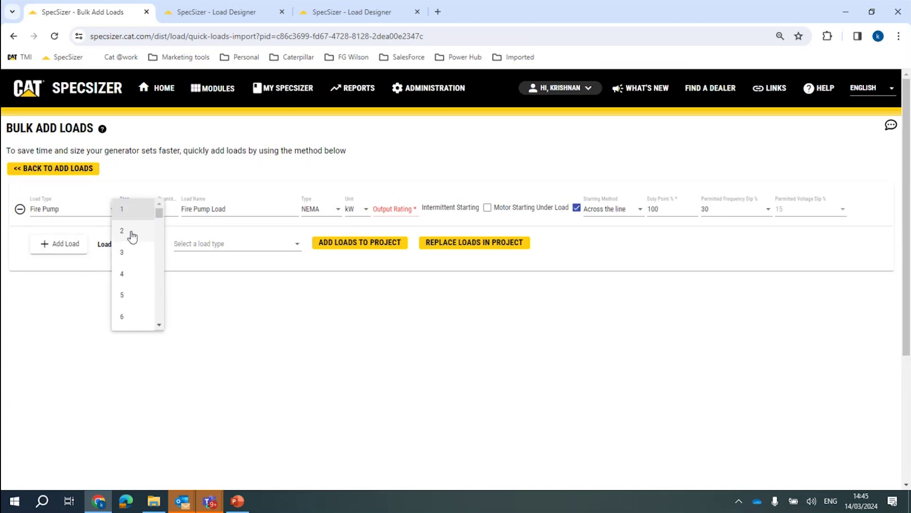
pyautogui.click(132, 236)
pyautogui.click(394, 209)
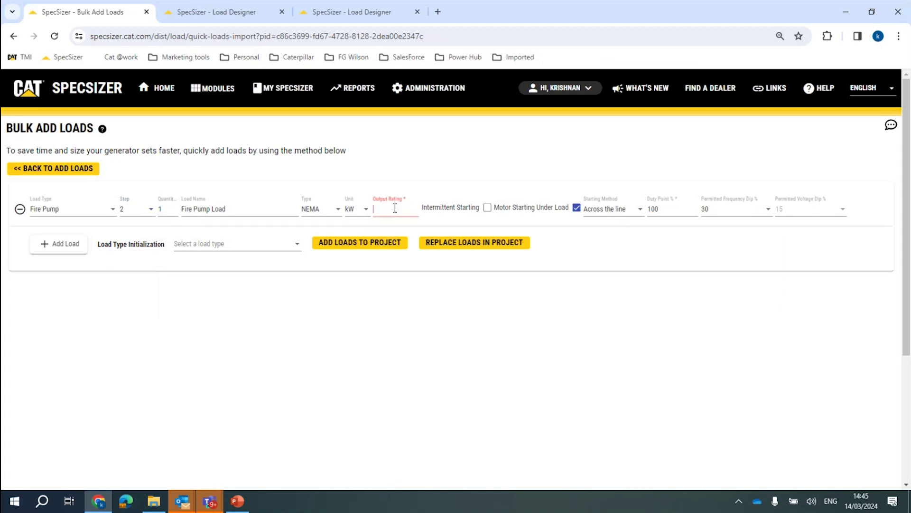
pyautogui.write('45')
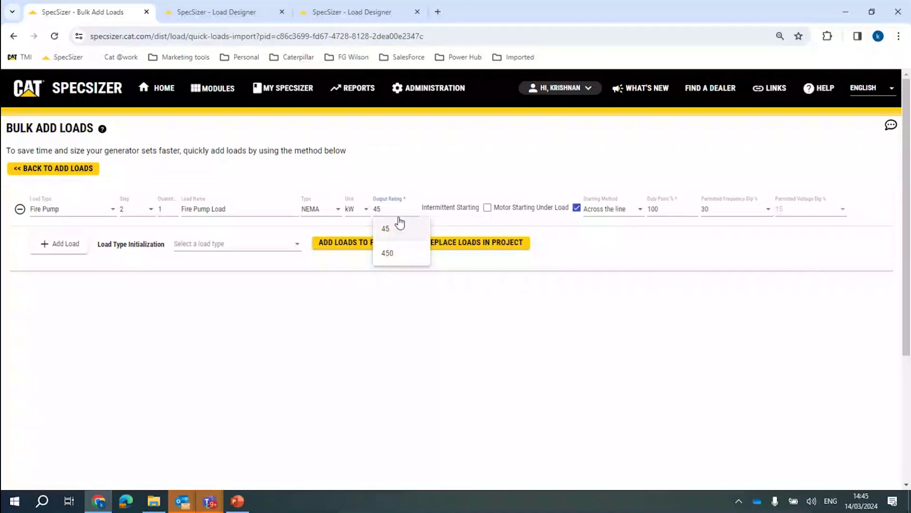
pyautogui.click(401, 222)
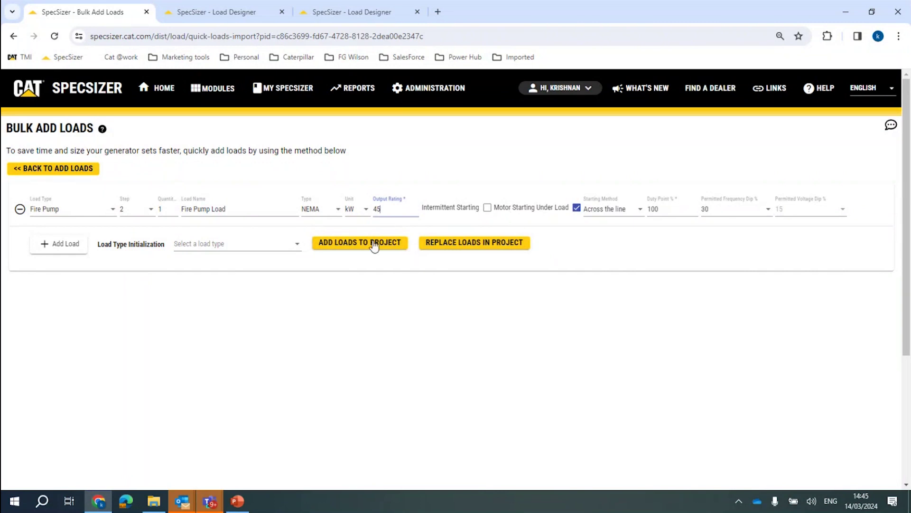
# Add an Office Equipment load with a load size of 25 kW to the bulk load list
pyautogui.click(72, 251)
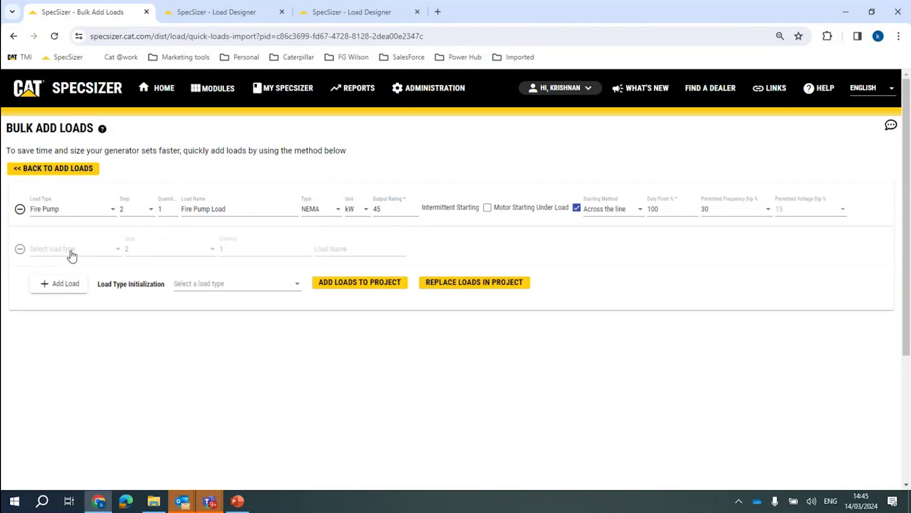
pyautogui.click(69, 249)
pyautogui.scroll(-2, 69, 308)
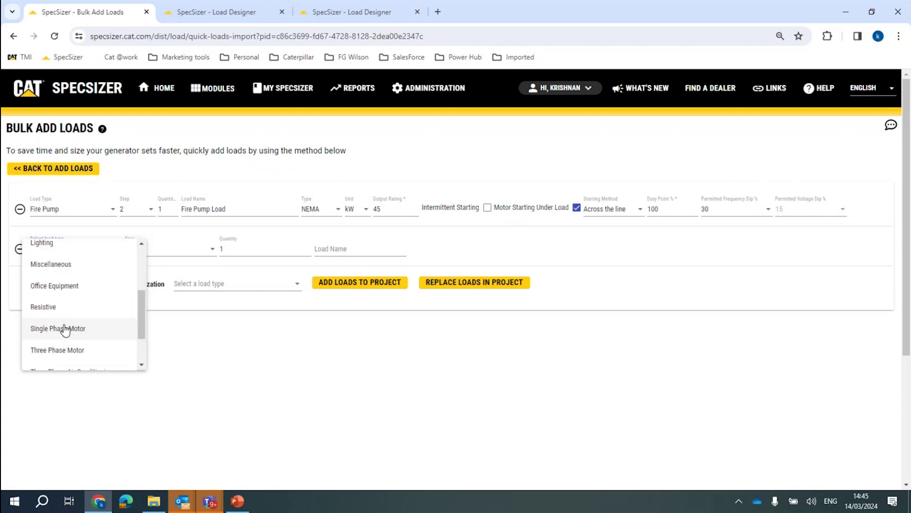
pyautogui.click(66, 288)
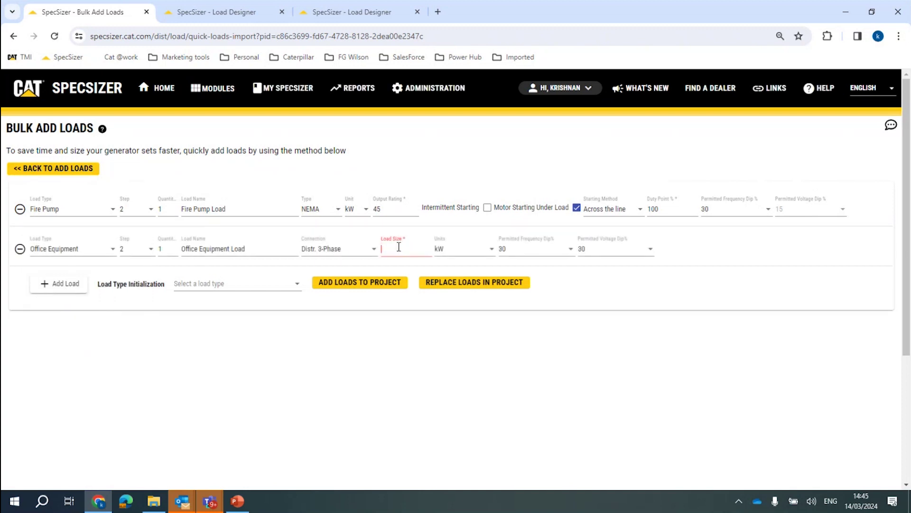
pyautogui.write('25')
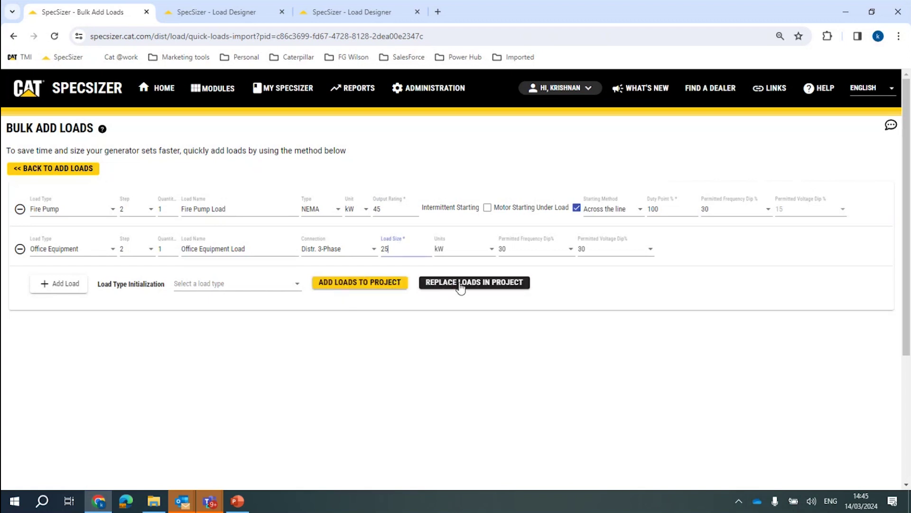
# Replace all loads in the project with the bulk-entered fire pump and office equipment loads
pyautogui.click(372, 307)
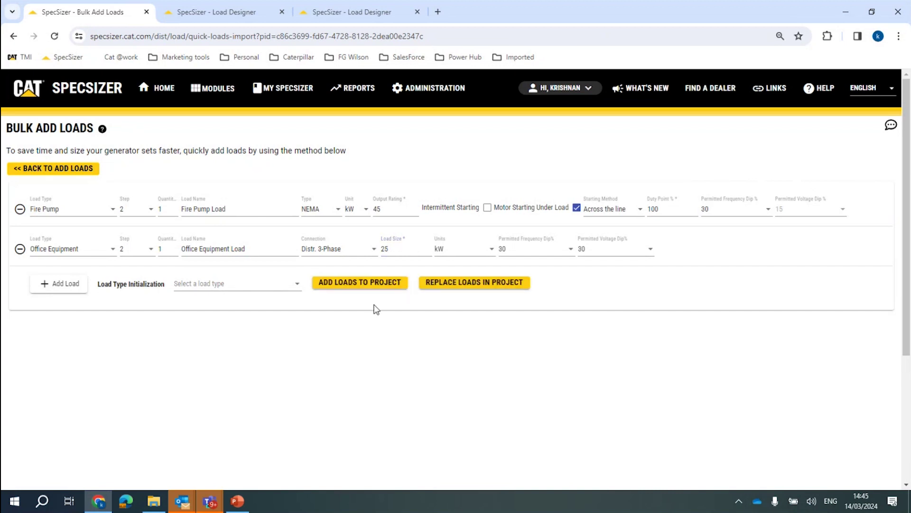
pyautogui.click(452, 285)
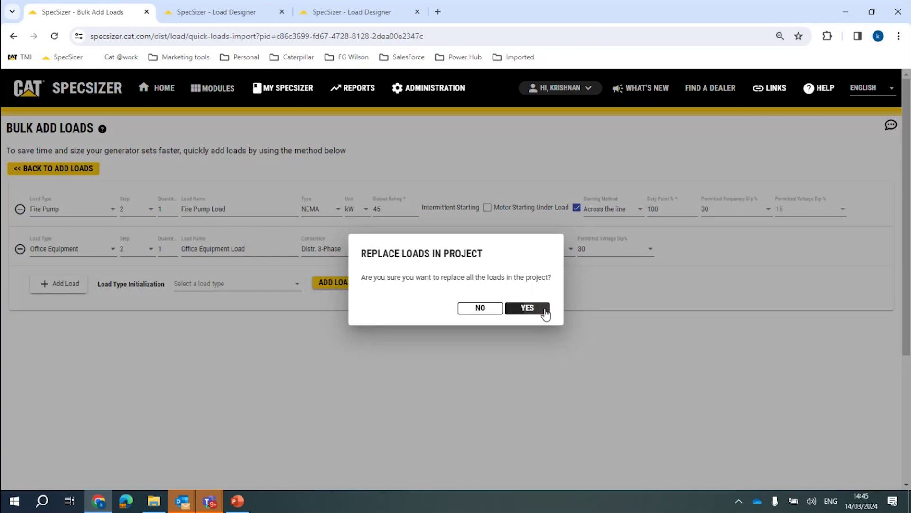
pyautogui.click(526, 308)
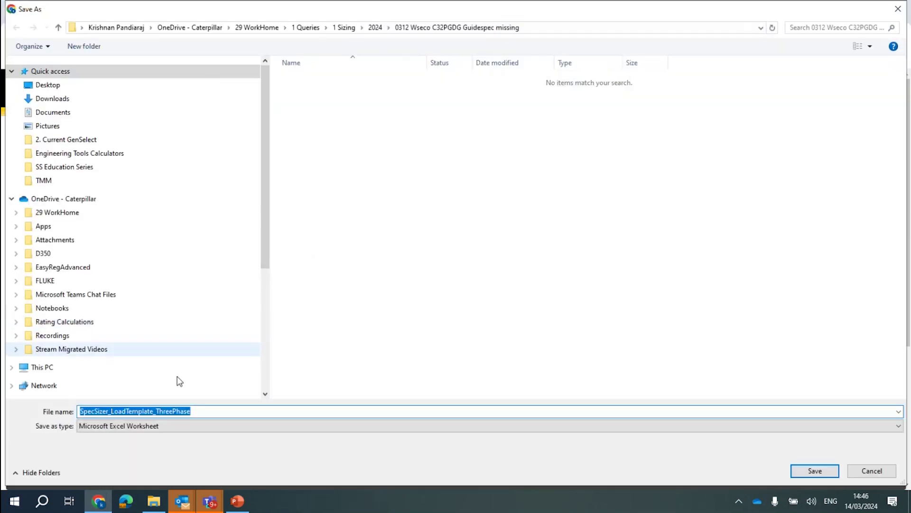
# Cancel saving the load template, and select SpecSizer_LoadTemplate_ThreePhase for the template import without opening it
pyautogui.click(869, 472)
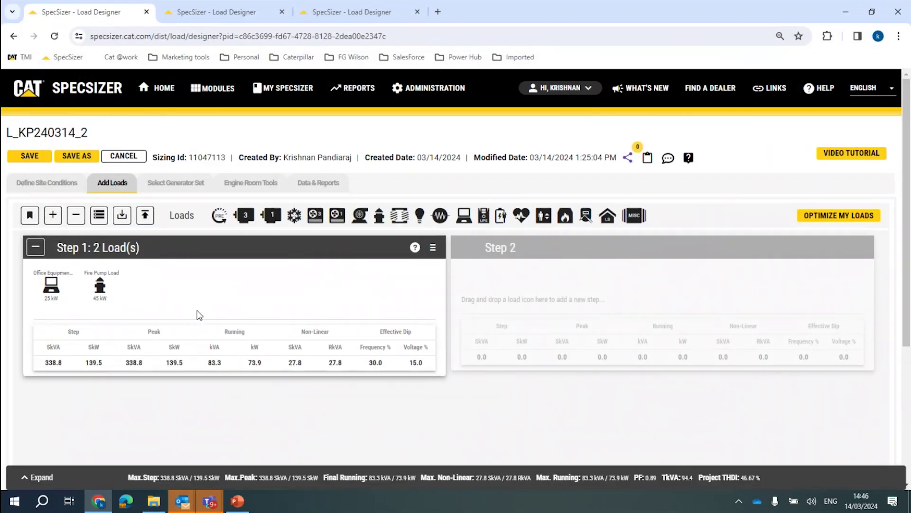
pyautogui.click(145, 216)
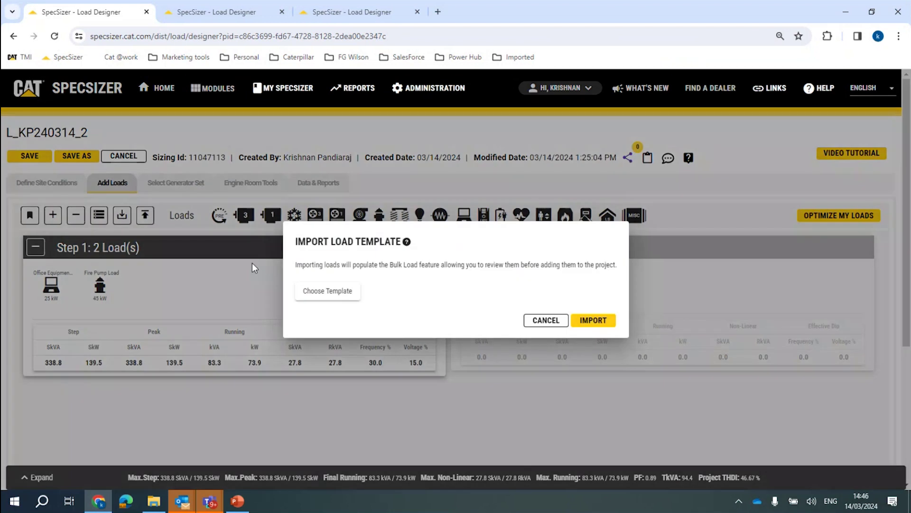
pyautogui.click(350, 300)
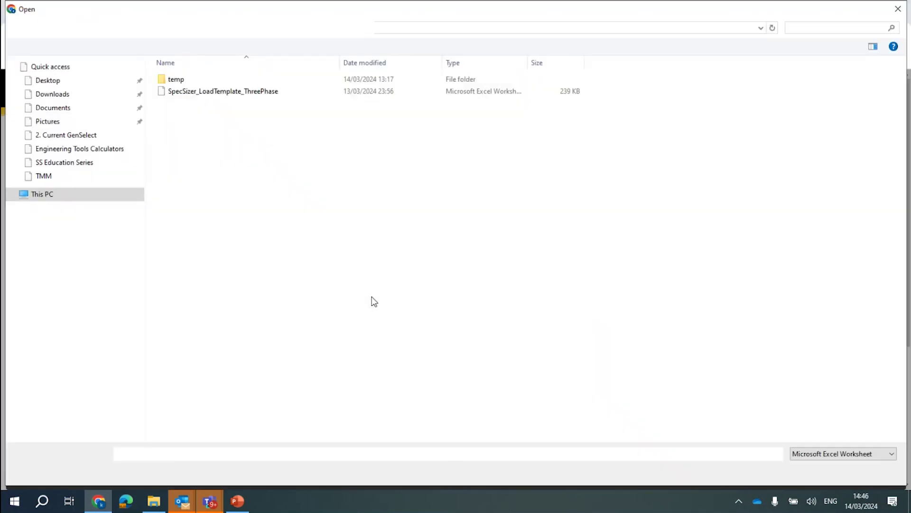
pyautogui.click(241, 93)
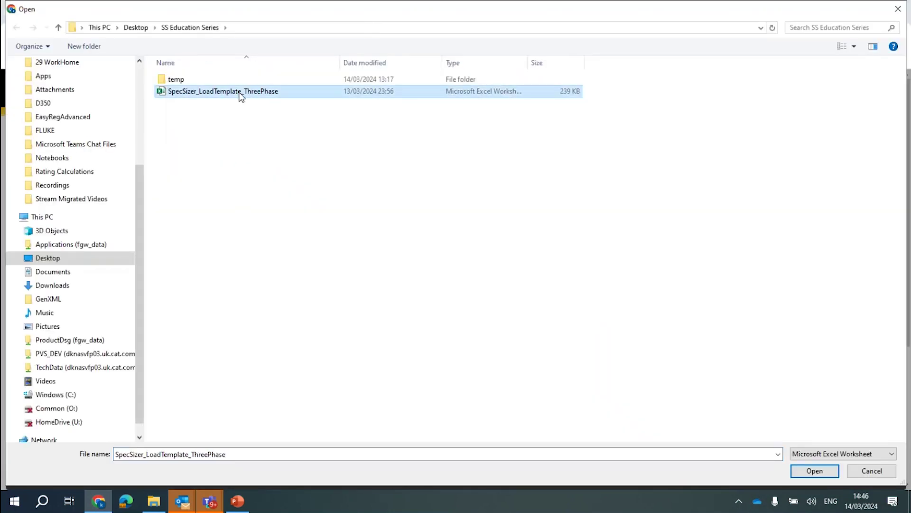
pyautogui.click(873, 471)
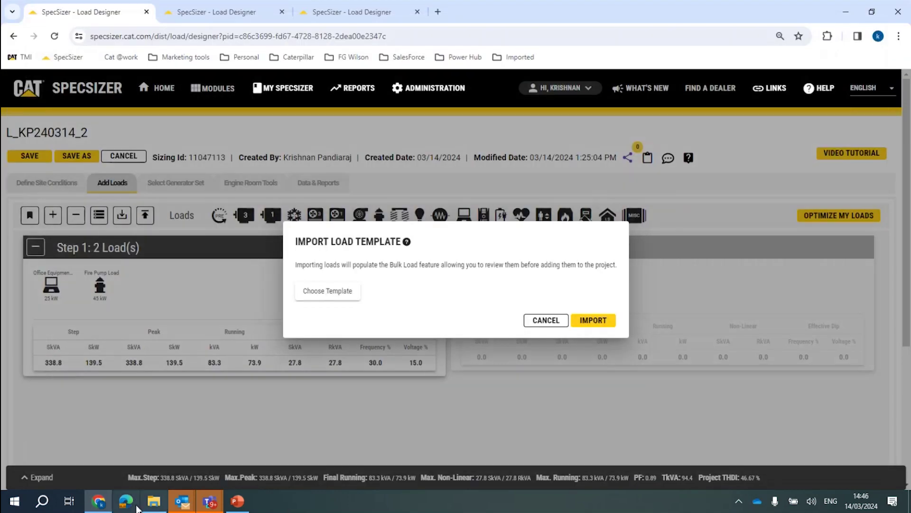
# Open the SpecSizer_LoadTemplate_ThreePhase workbook in Excel and review its Instructions sheet
pyautogui.click(154, 501)
pyautogui.click(332, 237)
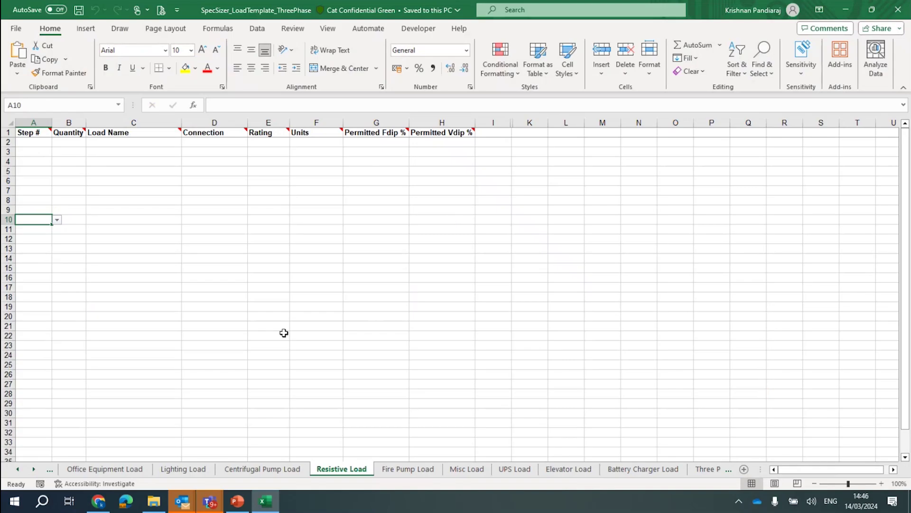
pyautogui.click(23, 471)
pyautogui.click(22, 470)
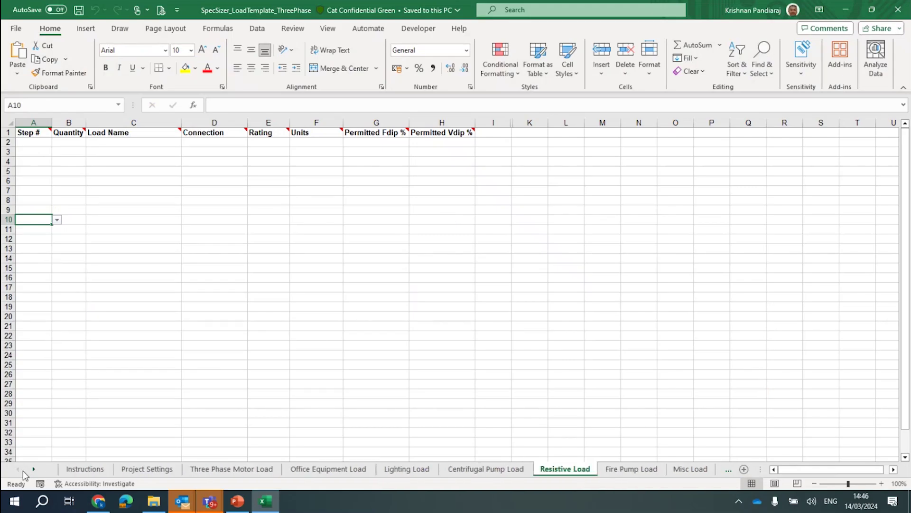
pyautogui.click(85, 469)
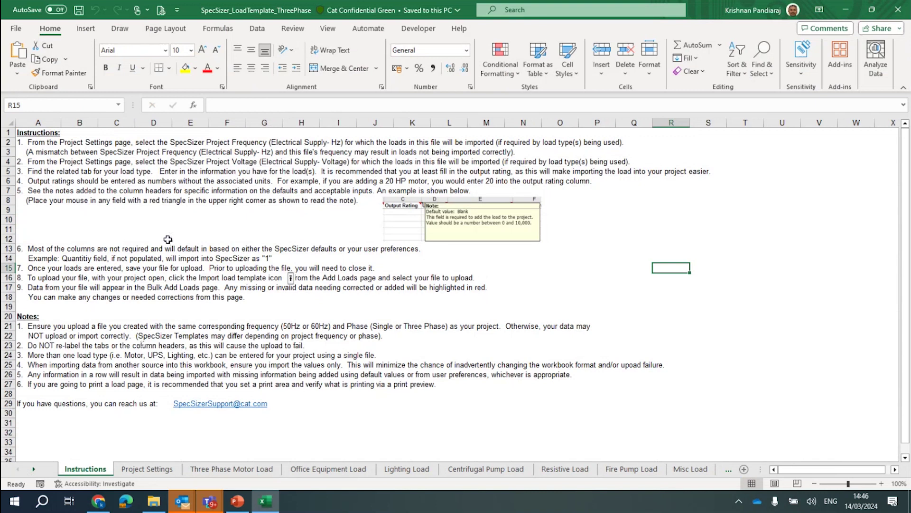
pyautogui.moveTo(38, 142); pyautogui.dragTo(45, 352)
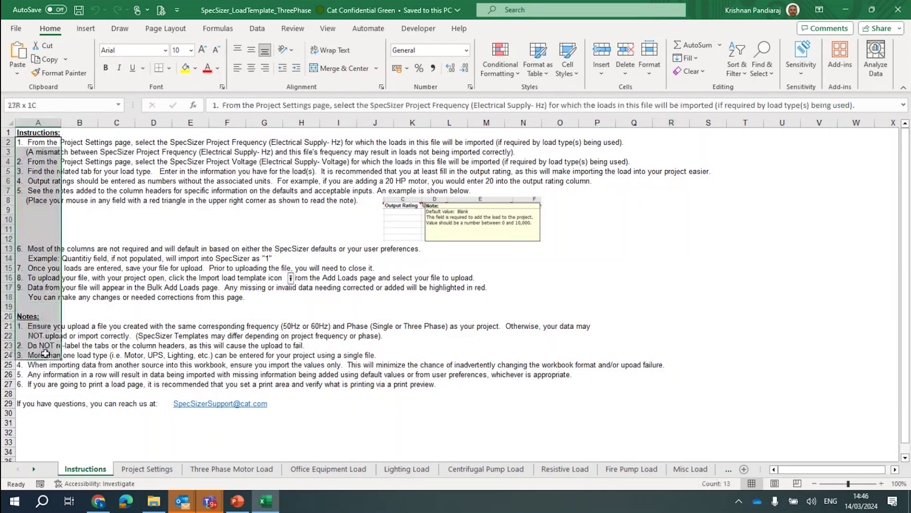
# Look through the template's Project Settings, Three Phase Motor, Office Equipment, Lighting and Centrifugal Pump Load sheets
pyautogui.click(147, 469)
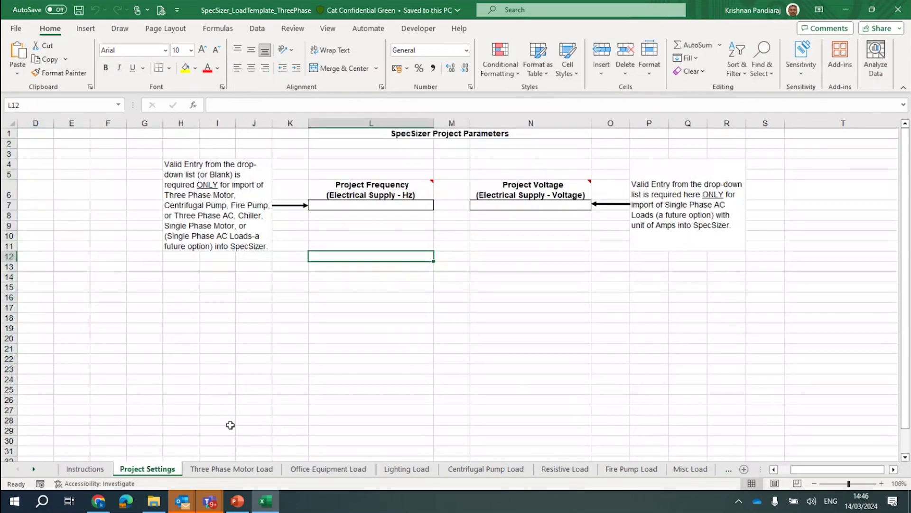
pyautogui.click(232, 469)
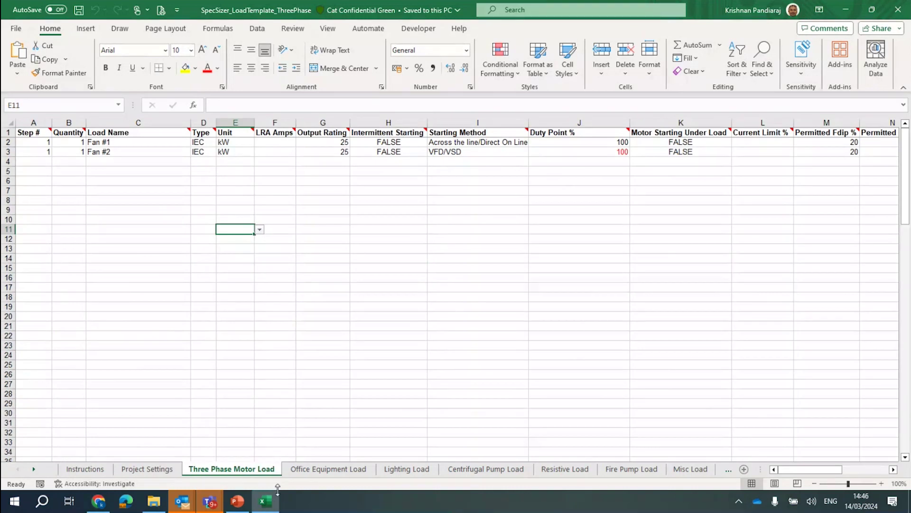
pyautogui.click(349, 470)
pyautogui.click(407, 469)
pyautogui.click(478, 470)
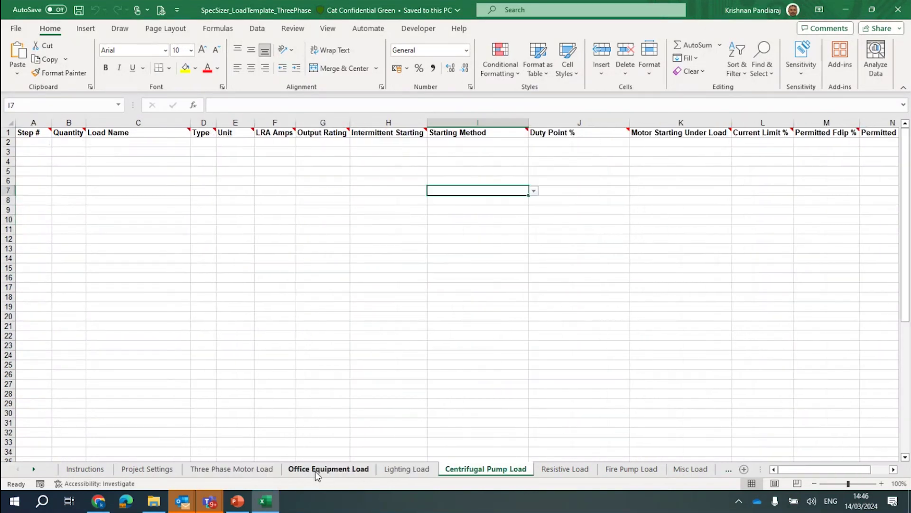
# Review the Three Phase Motor, Office Equipment and Resistive Load sheets of the template and close the workbook
pyautogui.click(256, 470)
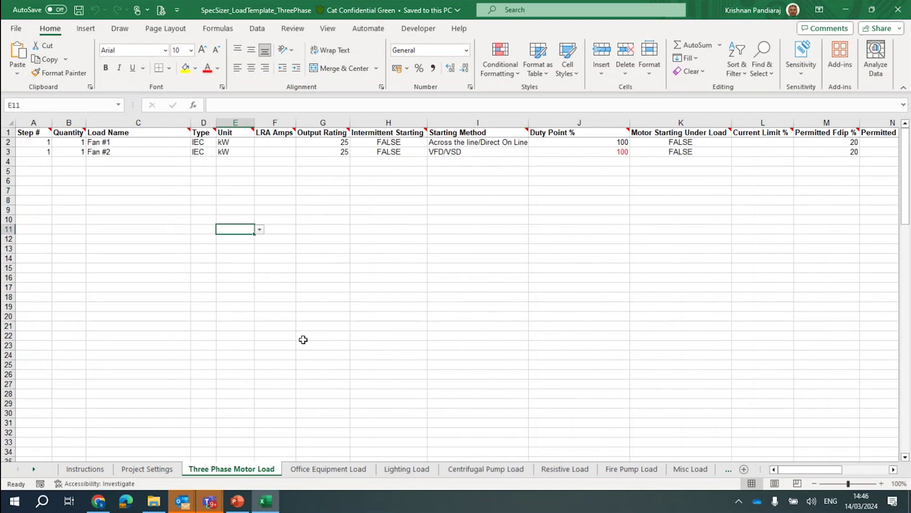
pyautogui.click(315, 470)
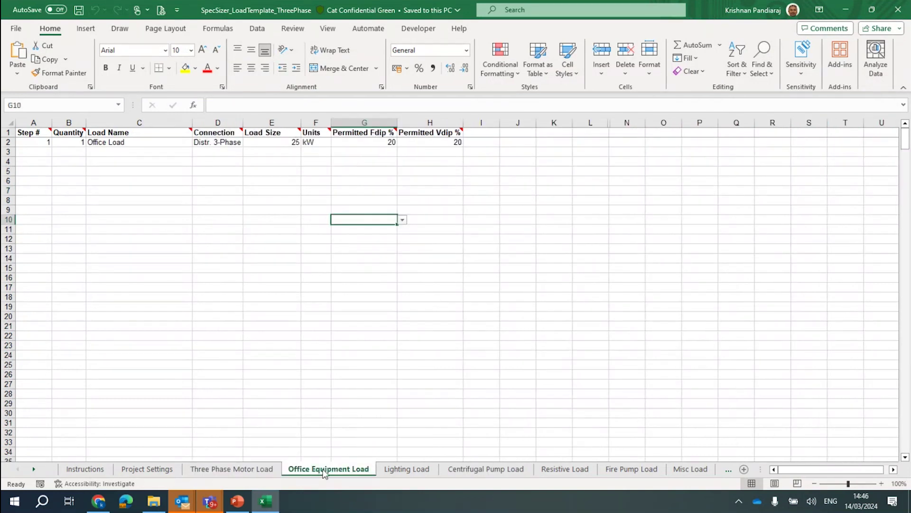
pyautogui.click(383, 472)
pyautogui.click(486, 470)
pyautogui.click(565, 470)
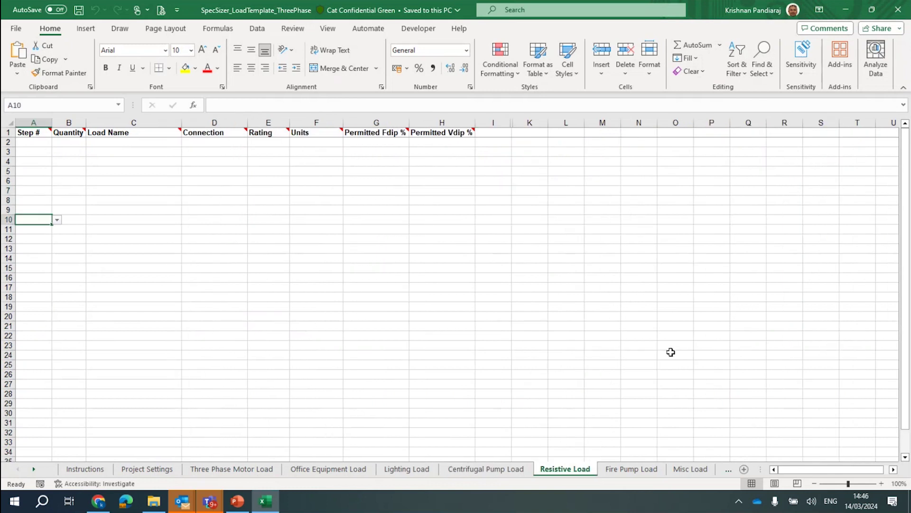
pyautogui.click(905, 14)
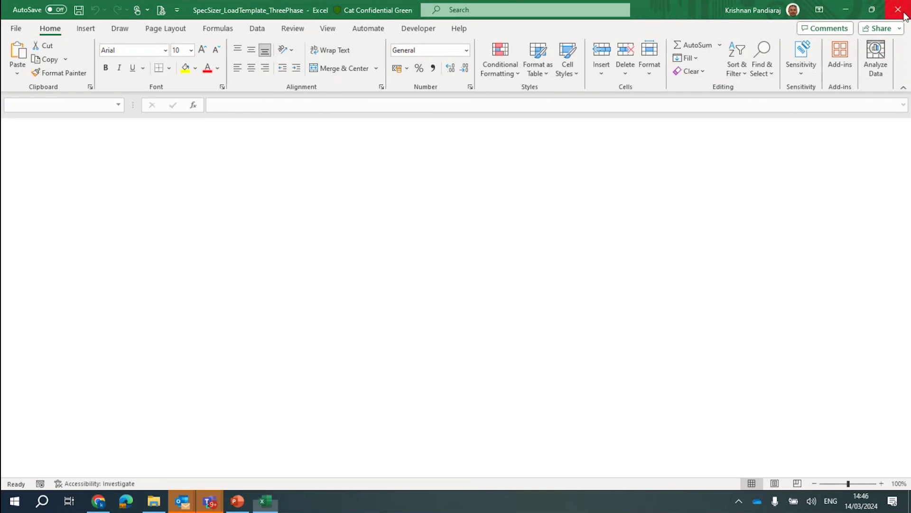
pyautogui.click(548, 380)
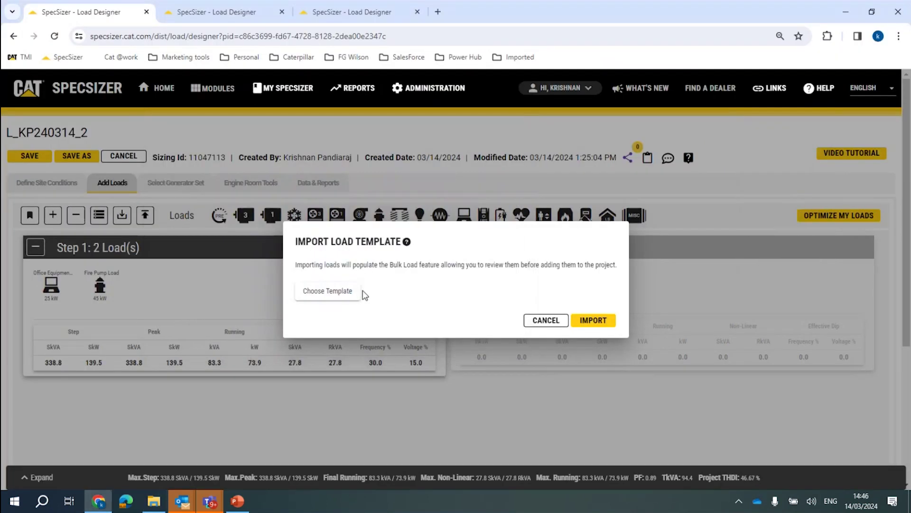
# Import the SpecSizer_LoadTemplate_ThreePhase template and replace all loads in the project with the imported ones
pyautogui.click(338, 291)
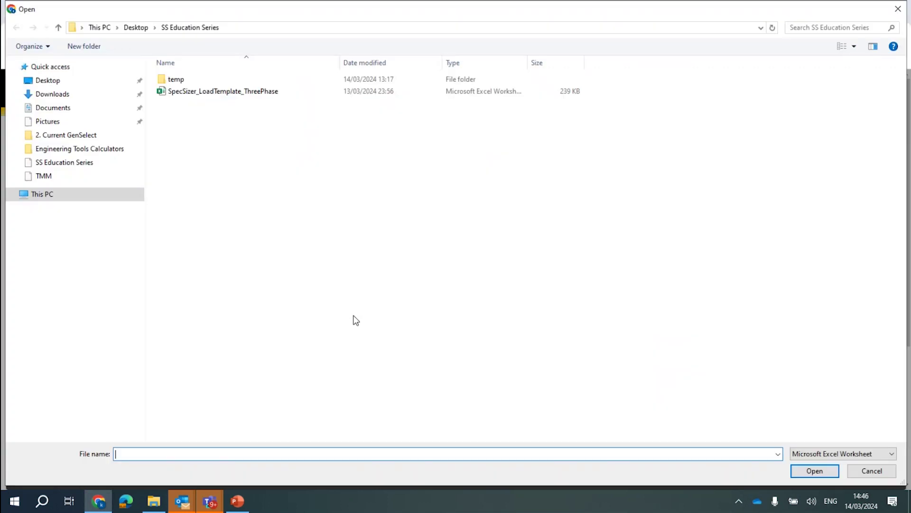
pyautogui.click(268, 91)
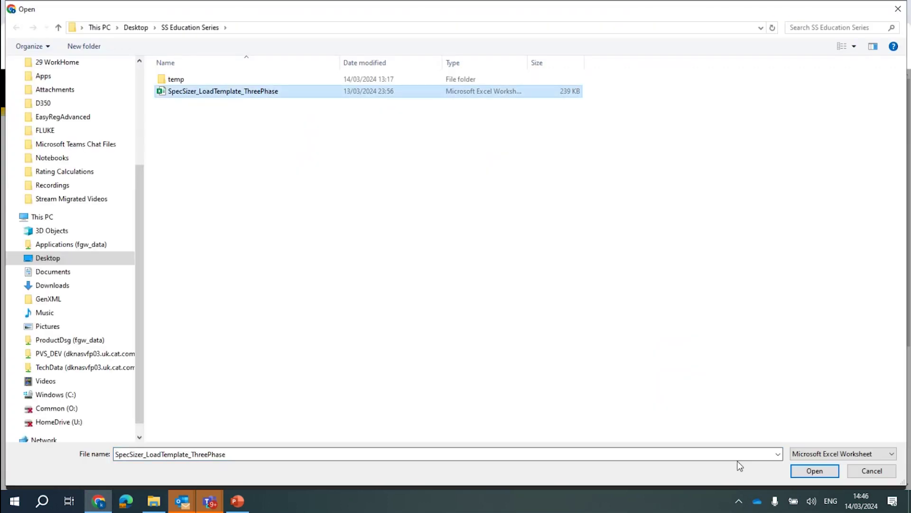
pyautogui.click(801, 472)
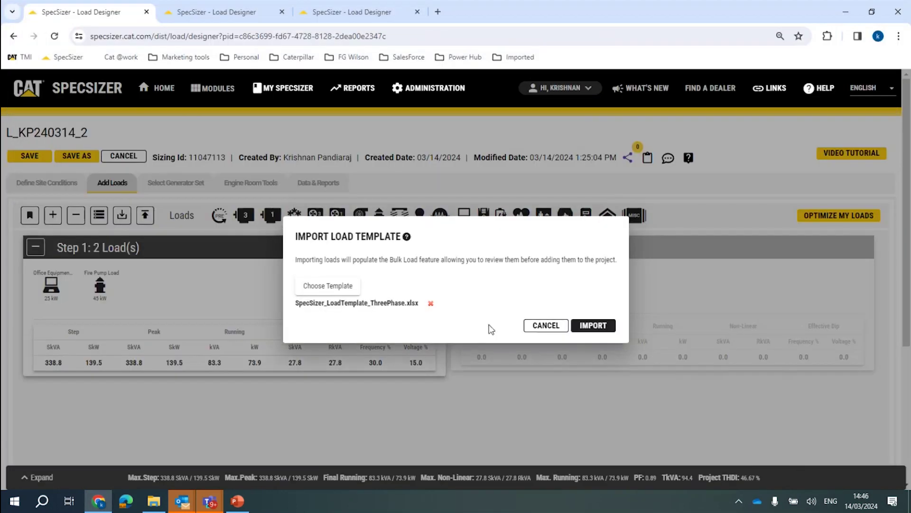
pyautogui.click(607, 332)
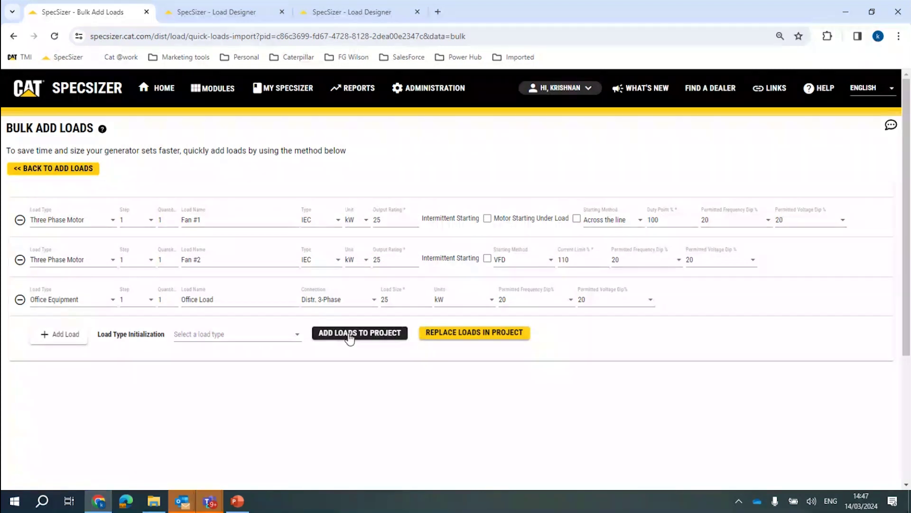
pyautogui.click(484, 336)
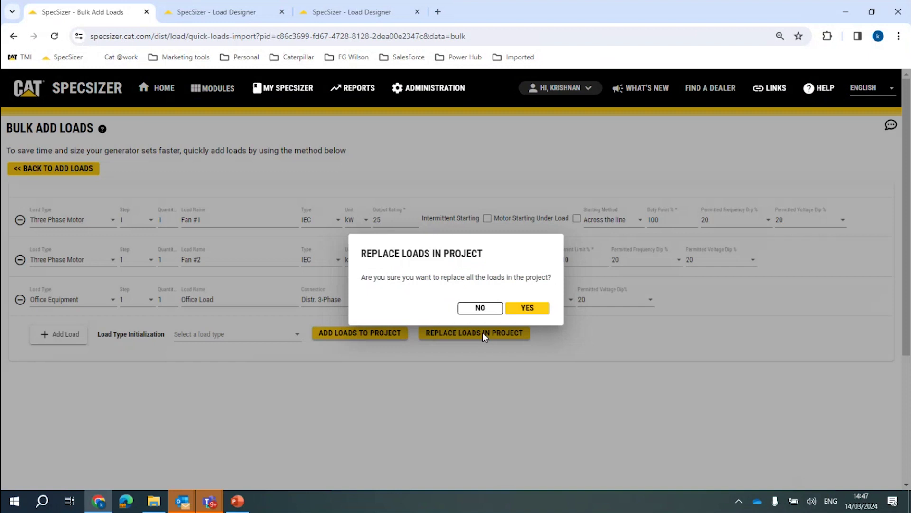
pyautogui.click(540, 309)
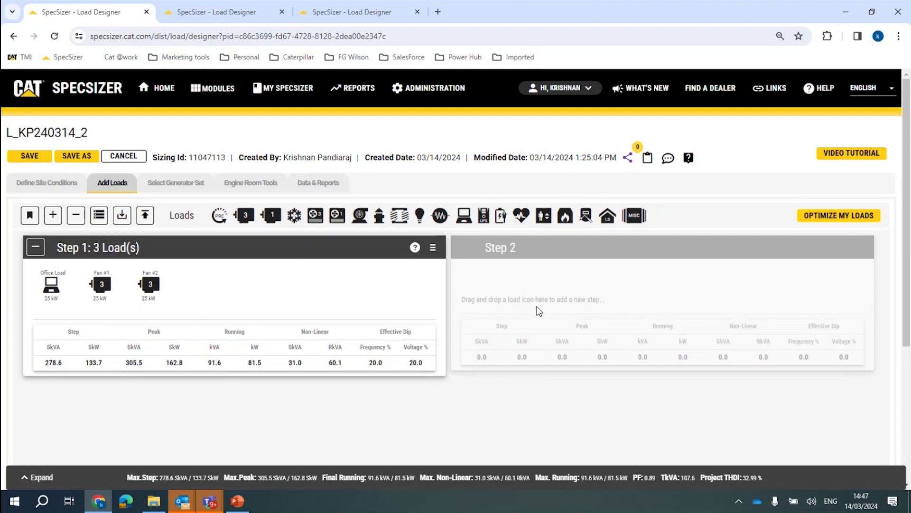
# Review the listed loads and optimize them with the desired number of steps set to Optimum
pyautogui.click(830, 218)
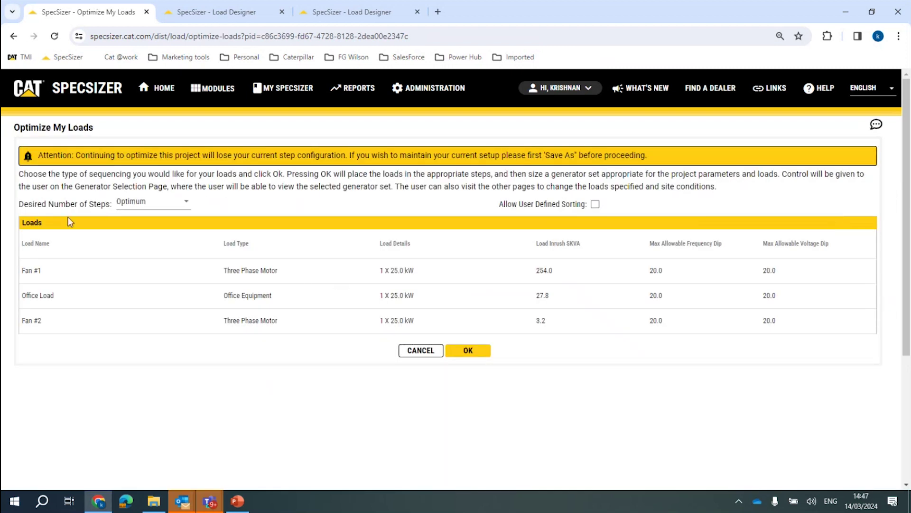
pyautogui.moveTo(53, 274); pyautogui.dragTo(56, 327)
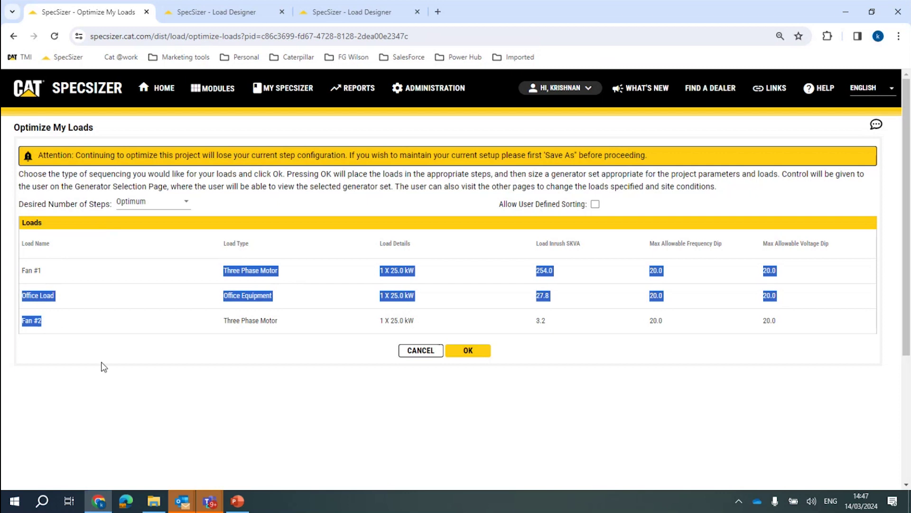
pyautogui.click(84, 314)
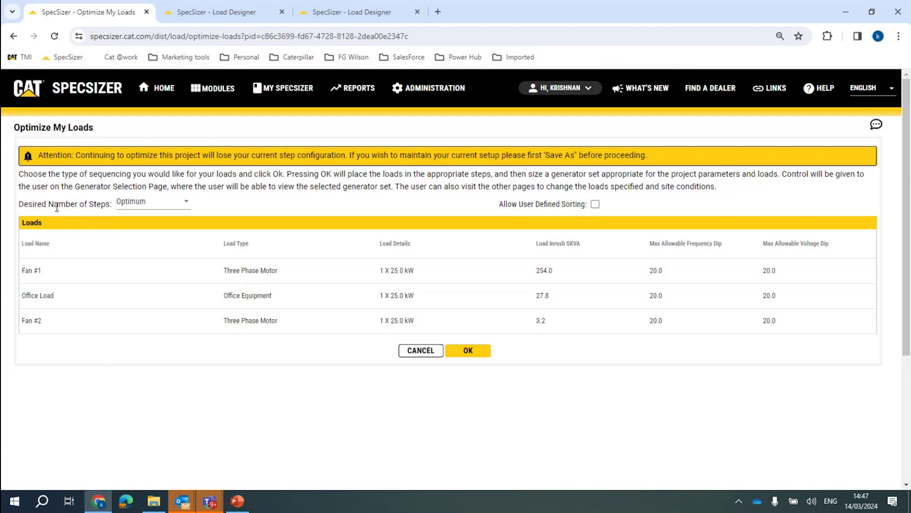
pyautogui.click(171, 207)
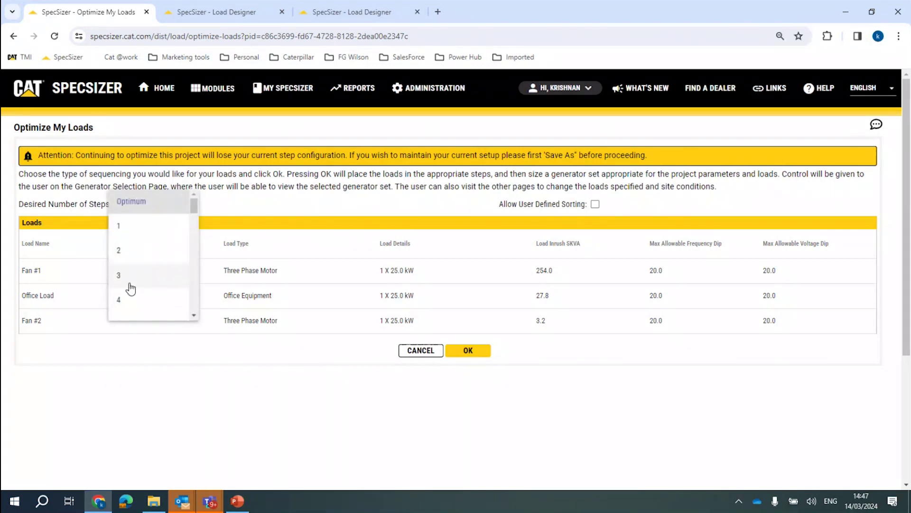
pyautogui.moveTo(194, 206); pyautogui.dragTo(230, 202)
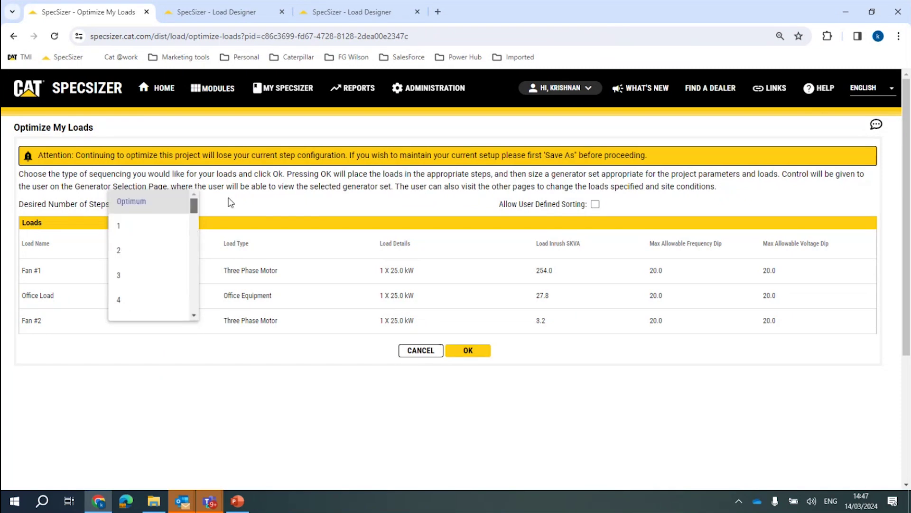
pyautogui.click(225, 204)
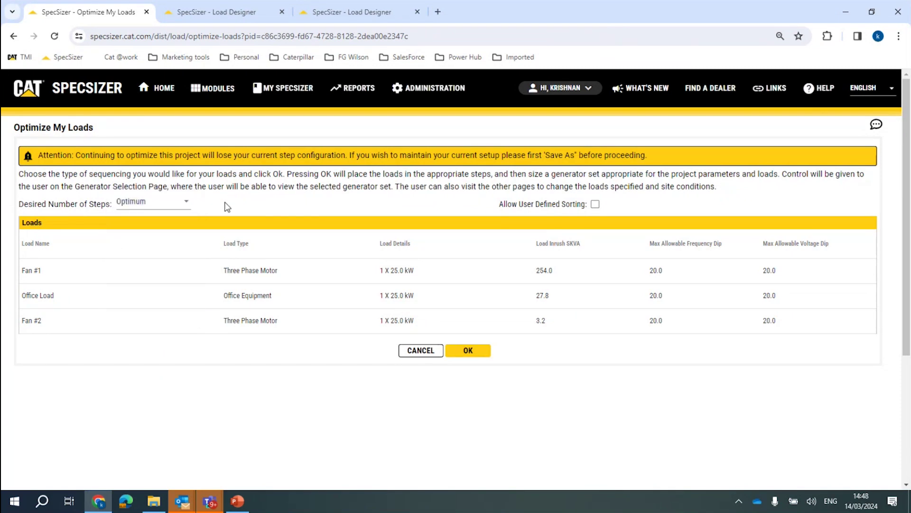
pyautogui.click(184, 204)
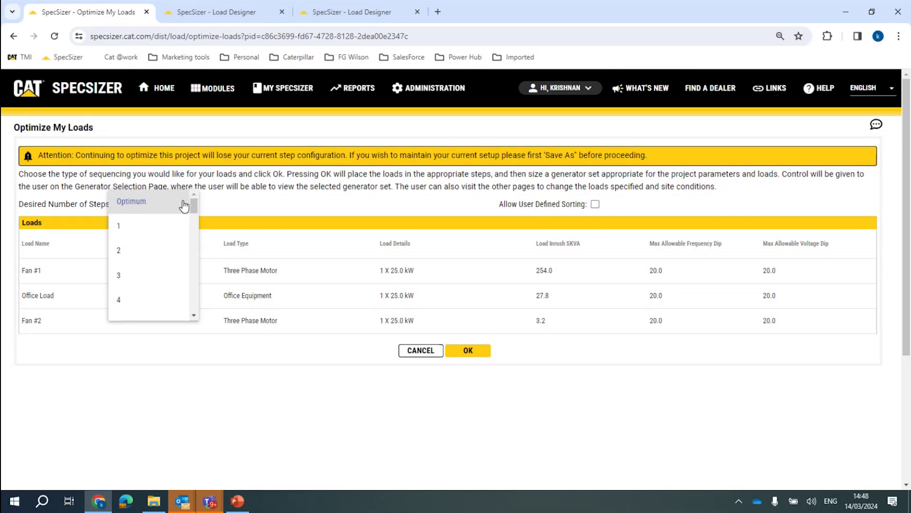
pyautogui.click(131, 208)
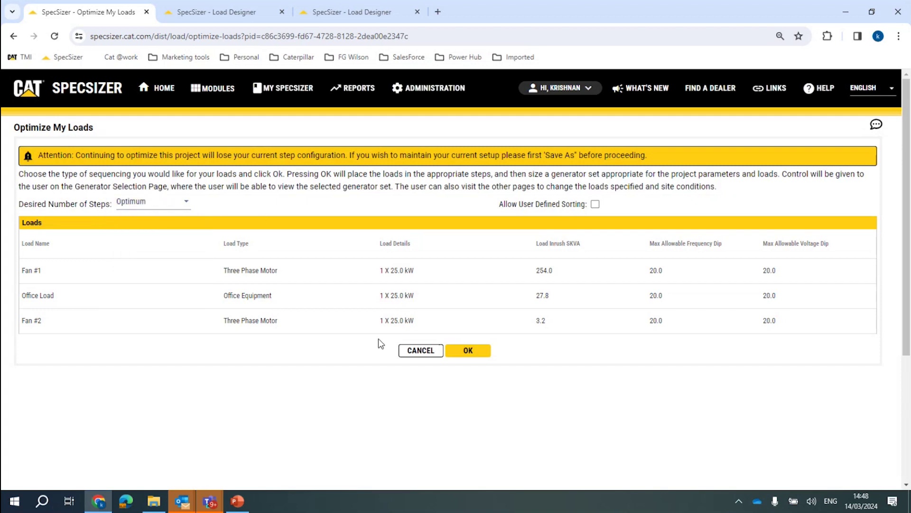
pyautogui.click(470, 360)
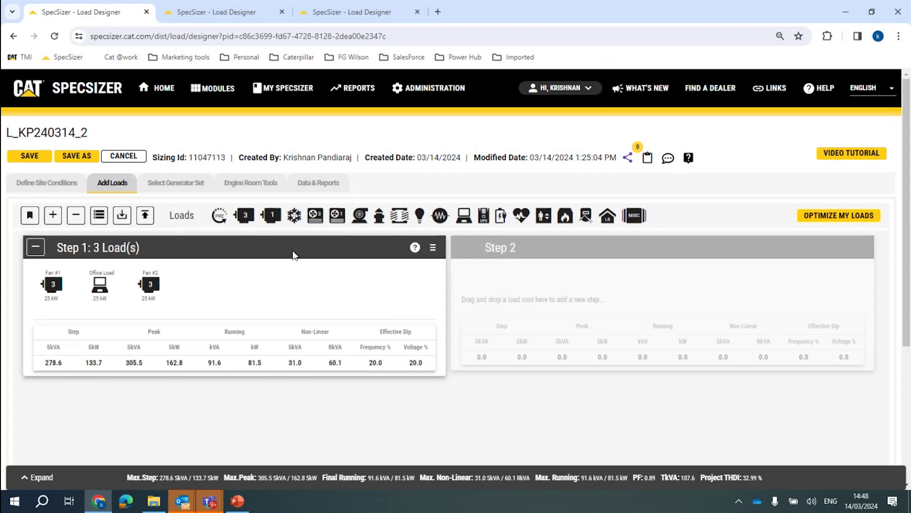
# Compare the step and peak SkW values of projects L_KP240314_3 and L_KP240314_1b
pyautogui.click(248, 13)
pyautogui.click(327, 12)
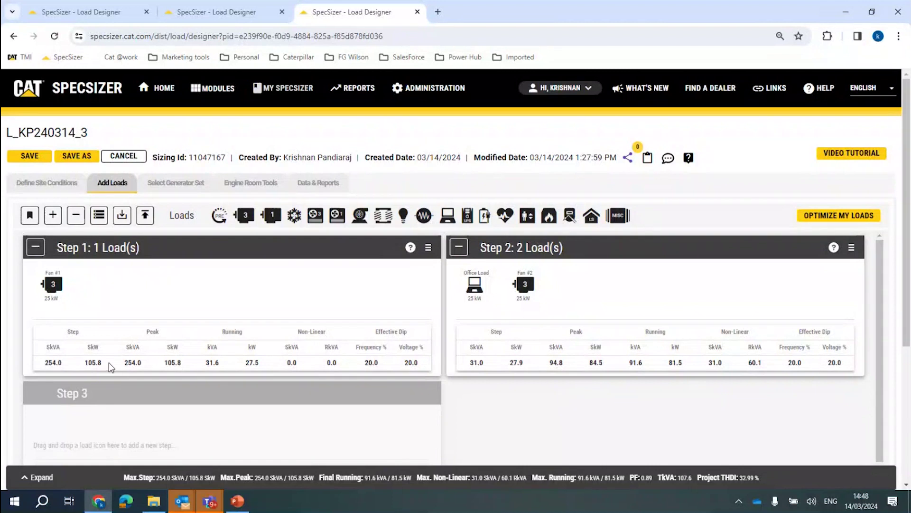
pyautogui.click(213, 12)
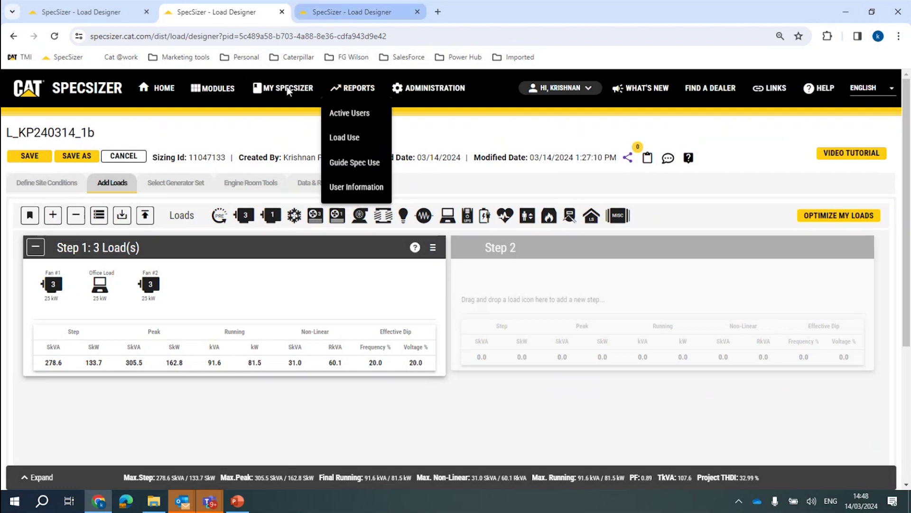
pyautogui.moveTo(85, 364); pyautogui.dragTo(183, 363)
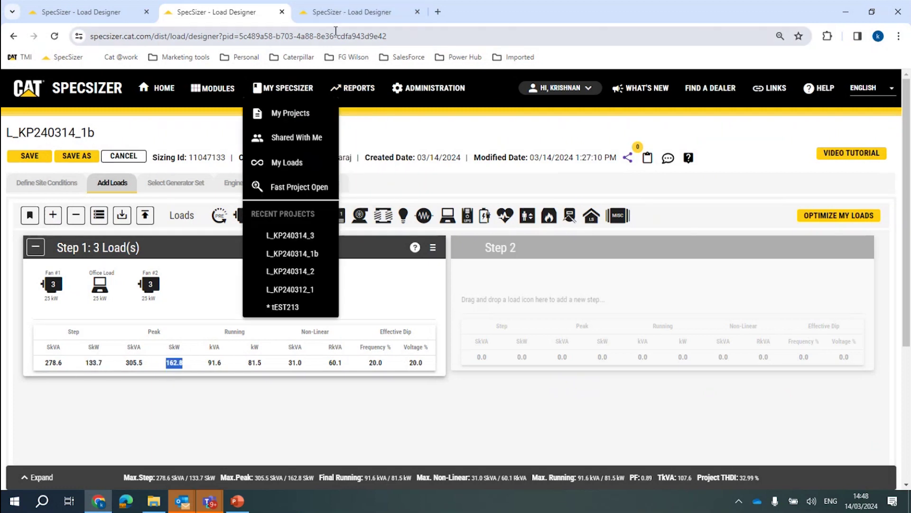
pyautogui.click(341, 11)
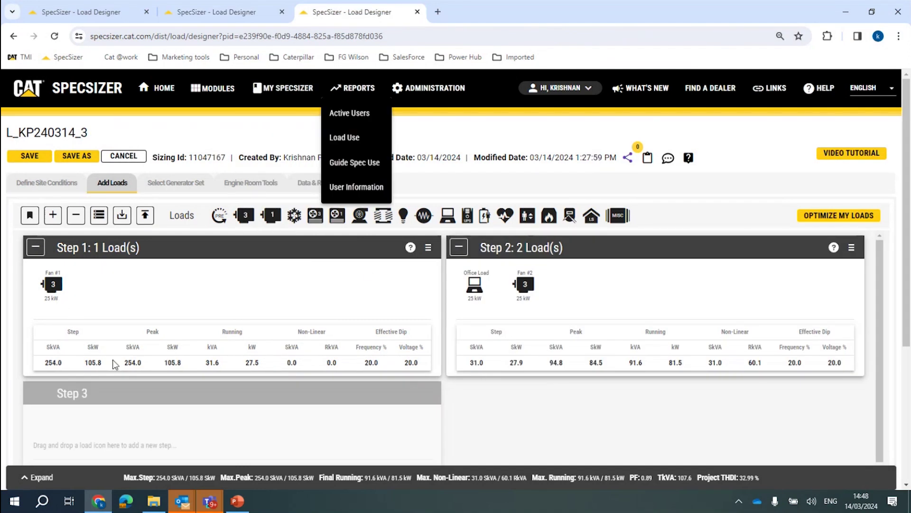
pyautogui.moveTo(84, 363); pyautogui.dragTo(100, 363)
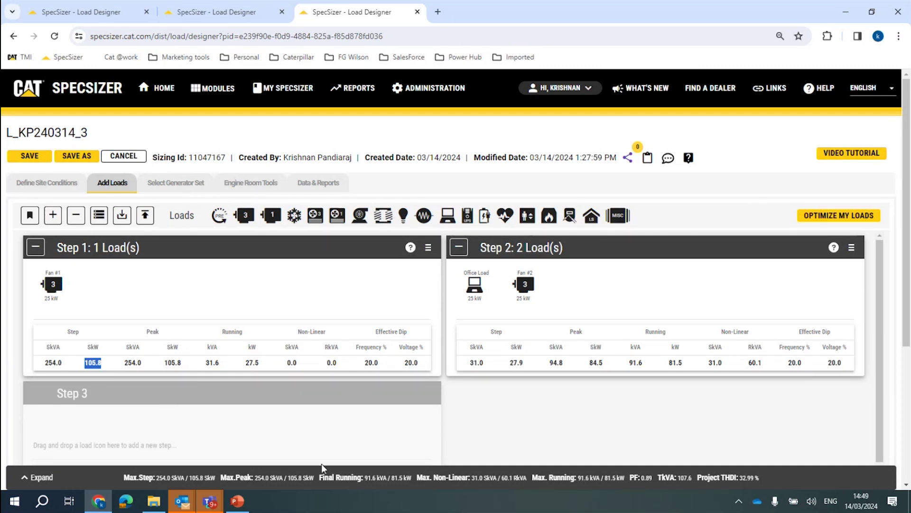
# In project L_KP240314_3, lock Fan #1 and move Office Load and Fan #2 from Step 2 into Step 1
pyautogui.click(68, 479)
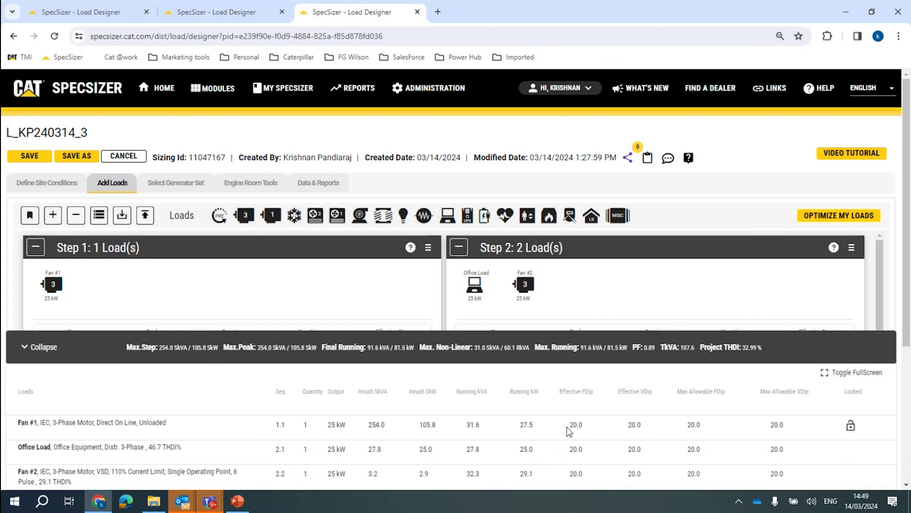
pyautogui.click(851, 426)
pyautogui.click(94, 342)
pyautogui.moveTo(470, 287); pyautogui.dragTo(355, 289)
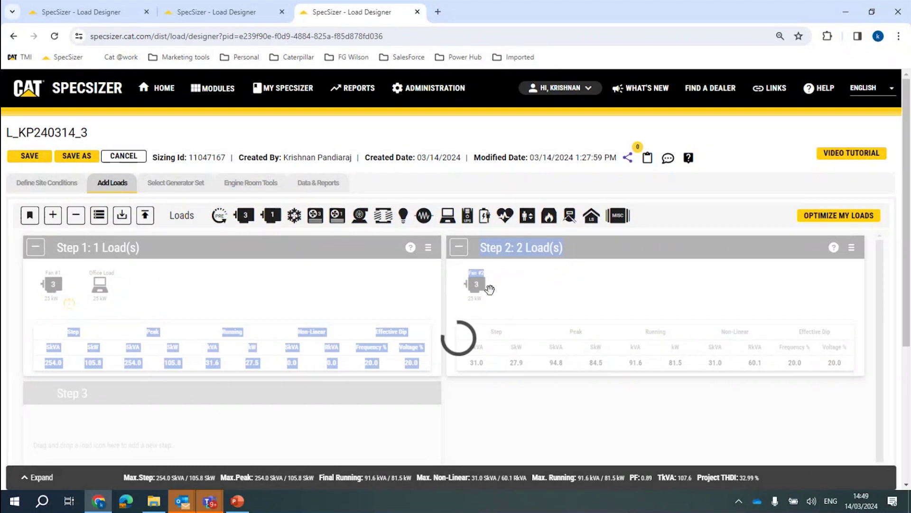
pyautogui.moveTo(476, 287); pyautogui.dragTo(250, 300)
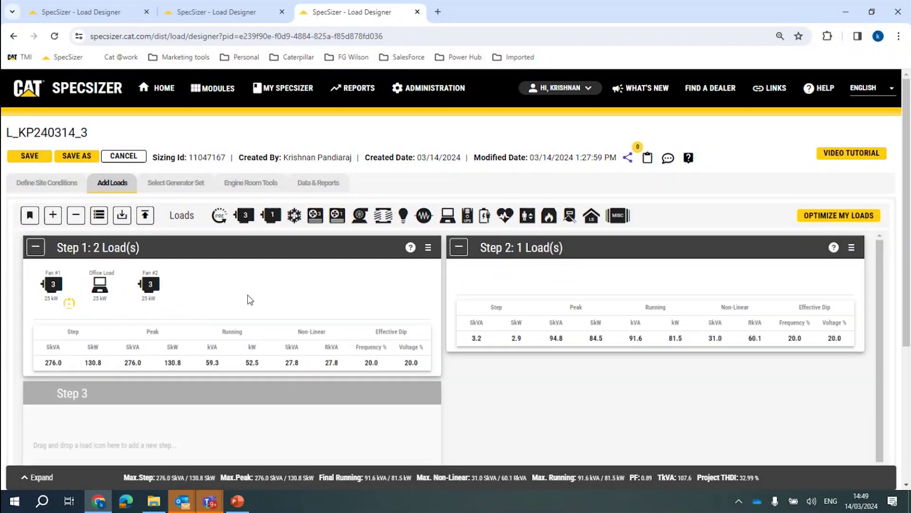
# Lock Office Load in Step 1 and optimize the project's loads with the Optimum number of steps
pyautogui.rightClick(105, 291)
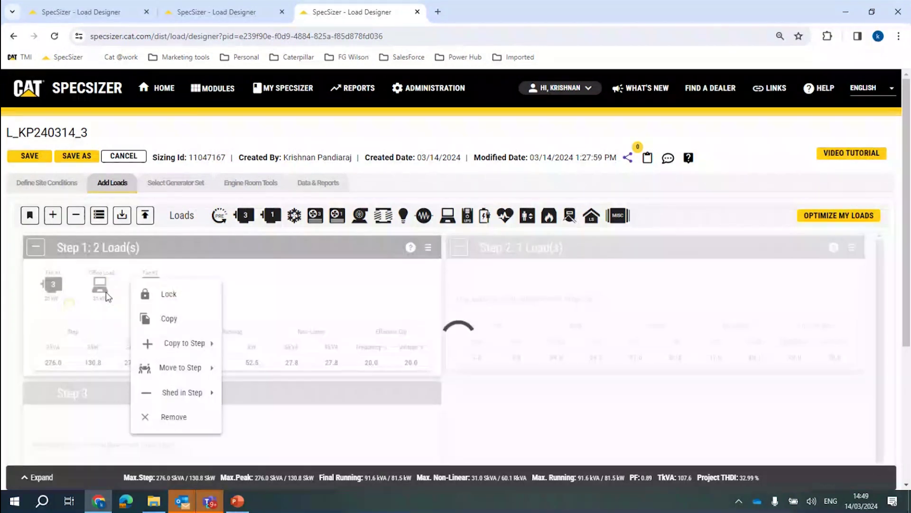
pyautogui.click(180, 301)
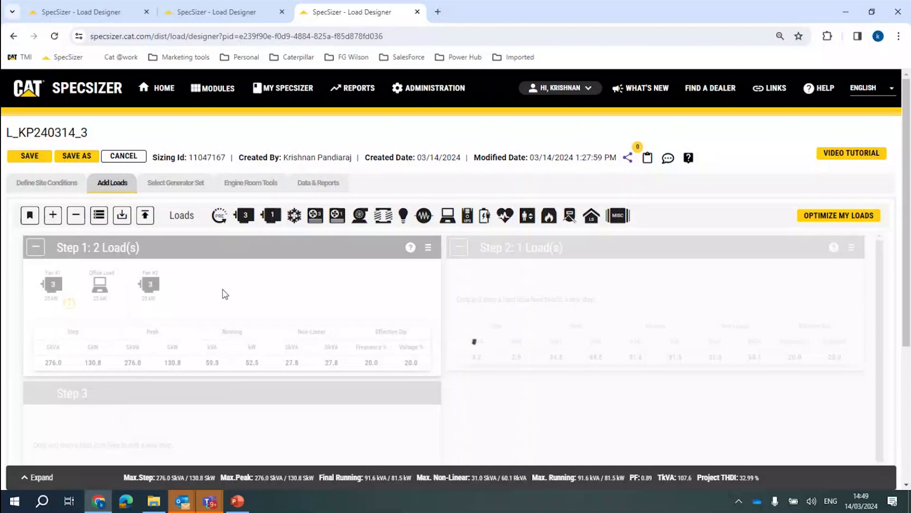
pyautogui.rightClick(110, 282)
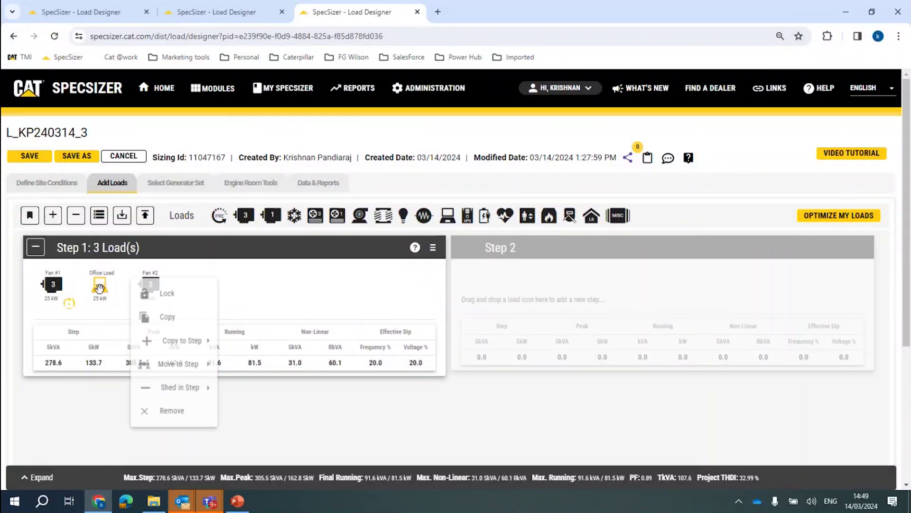
pyautogui.click(164, 294)
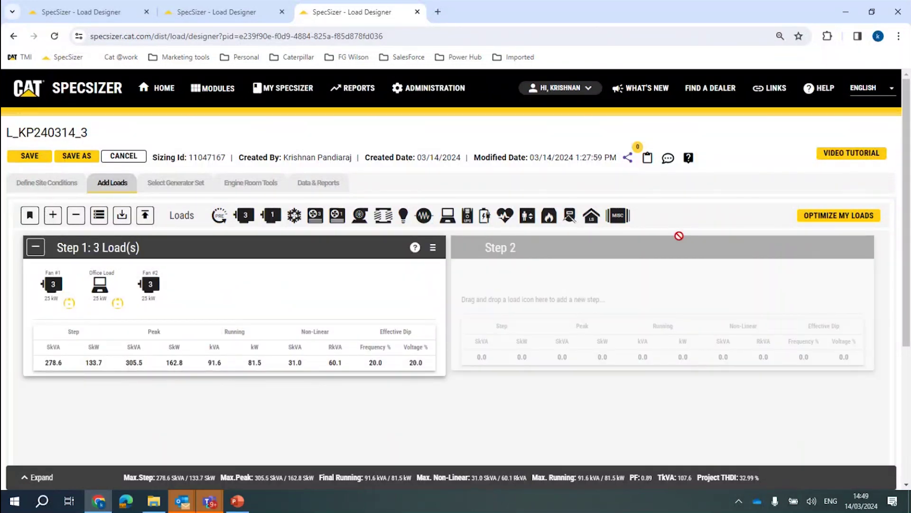
pyautogui.click(839, 215)
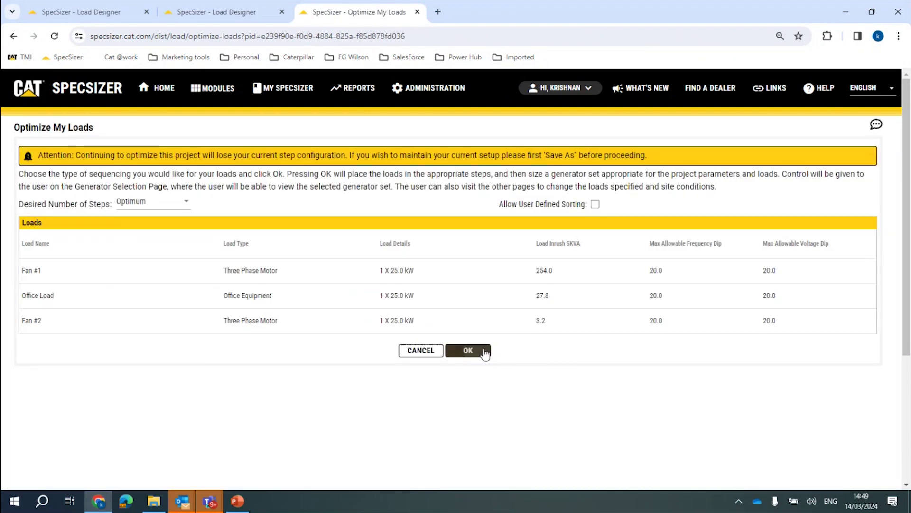
pyautogui.click(465, 350)
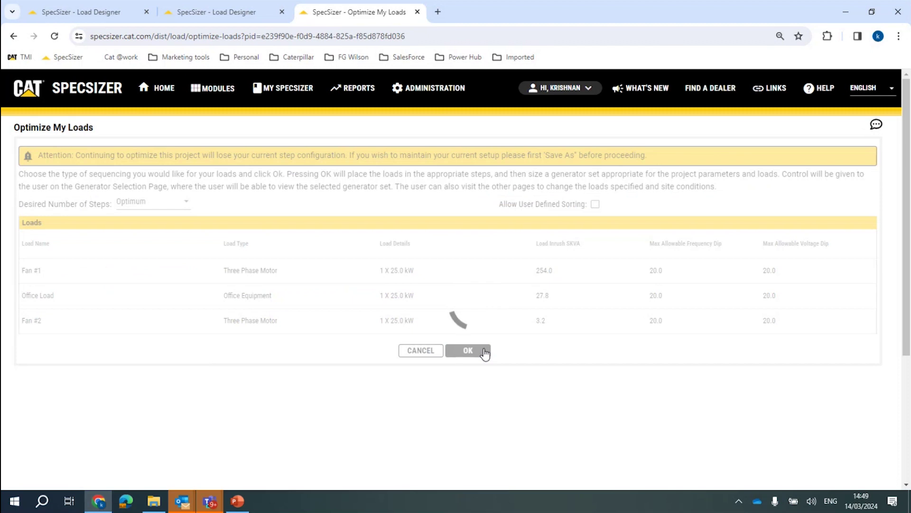
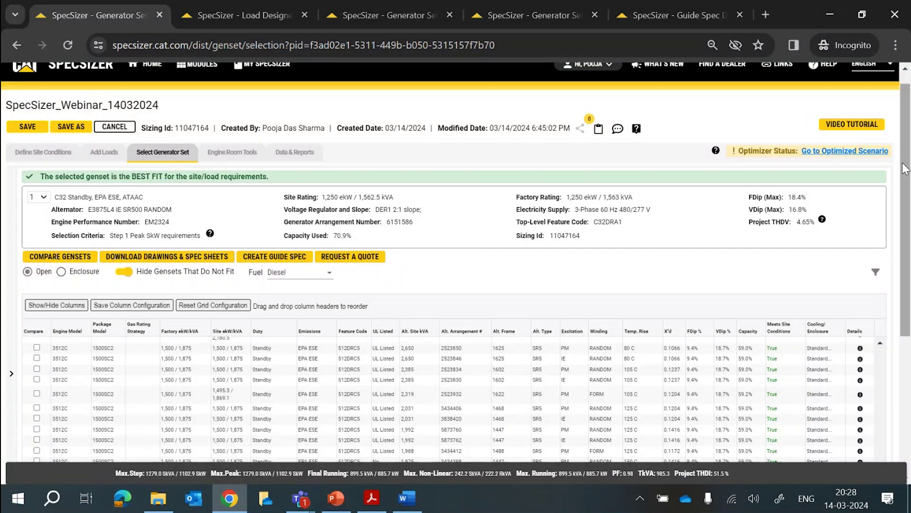
# Review the best-fit generator set and the fitting alternatives, and go to the project's optimized scenario
pyautogui.scroll(-2, 818, 235)
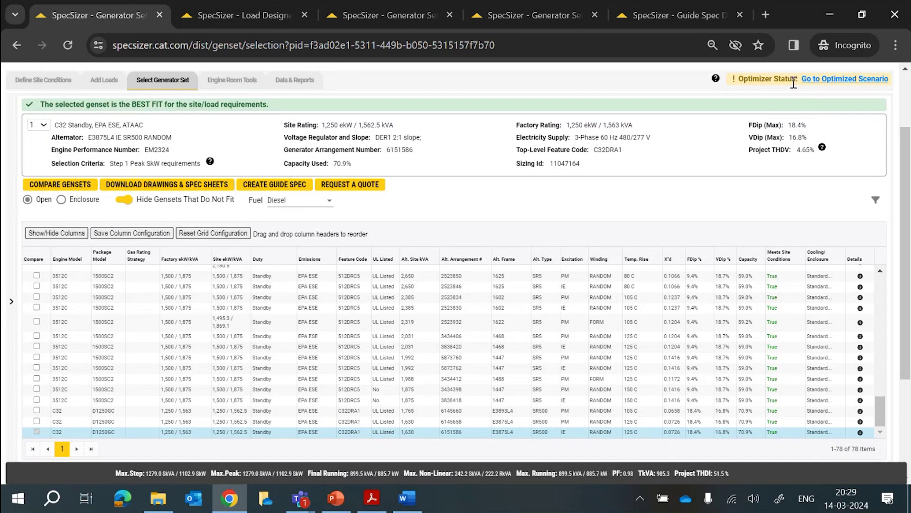
pyautogui.moveTo(904, 145); pyautogui.dragTo(906, 115)
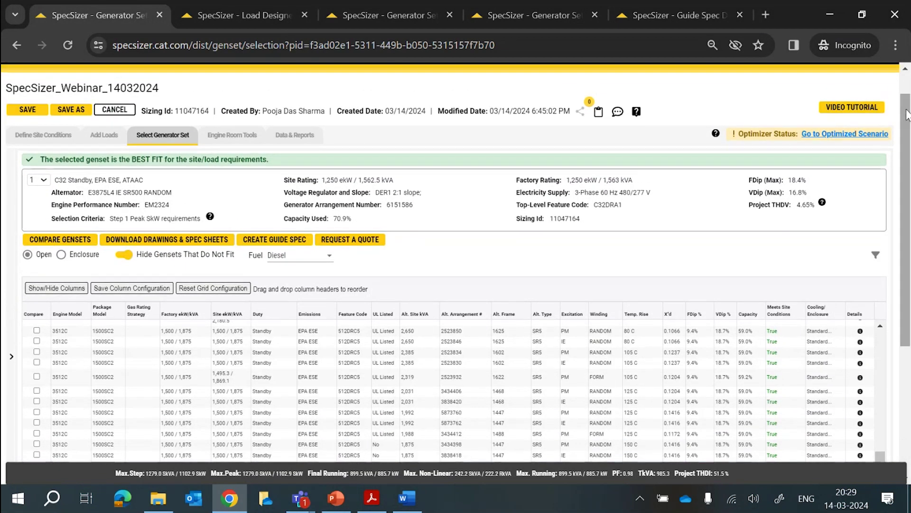
pyautogui.click(826, 135)
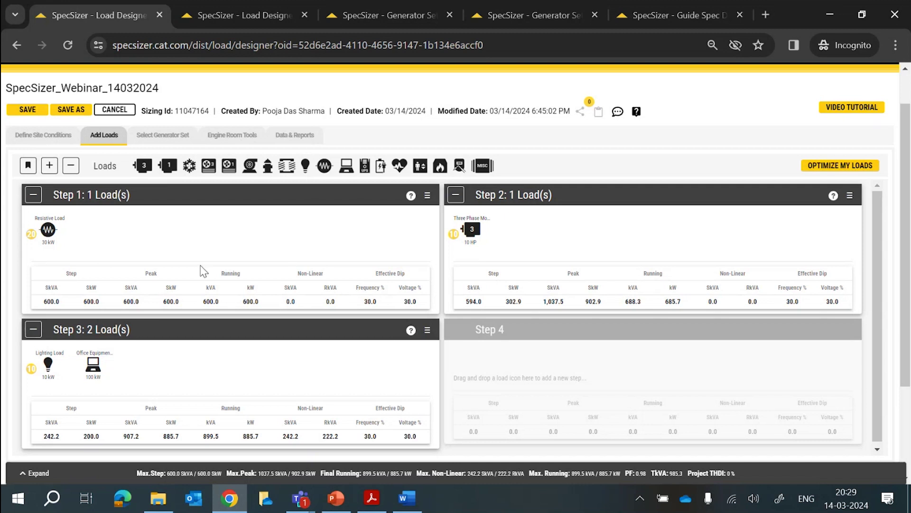
# Optimize the loads of SpecSizer_Webinar_14032024 with the desired number of steps set to Optimum
pyautogui.click(840, 166)
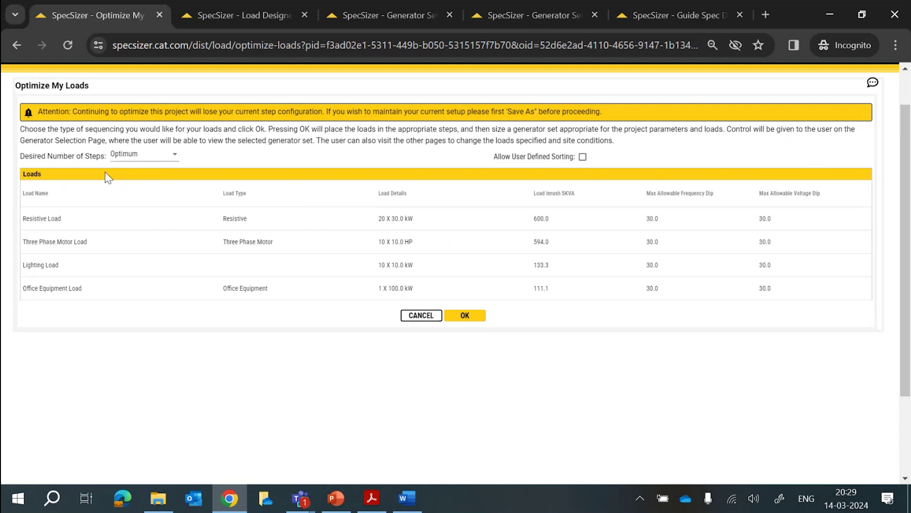
pyautogui.click(143, 156)
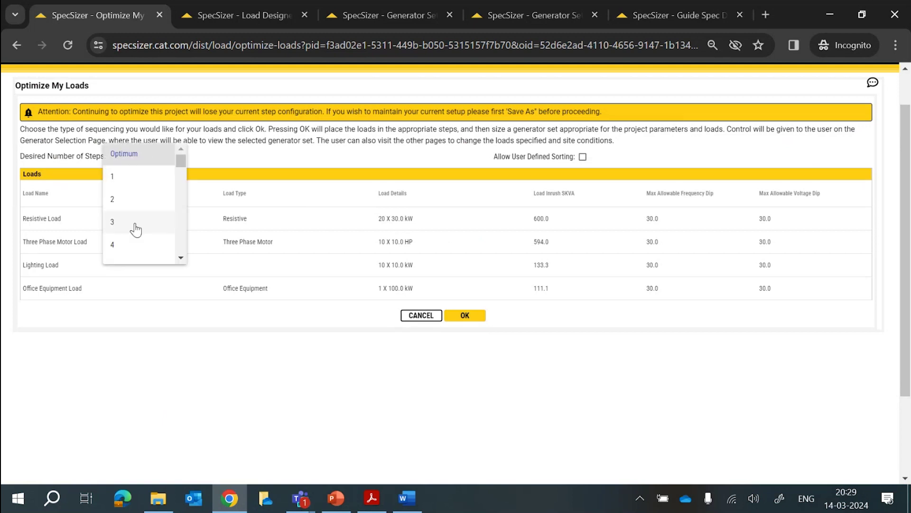
pyautogui.click(217, 158)
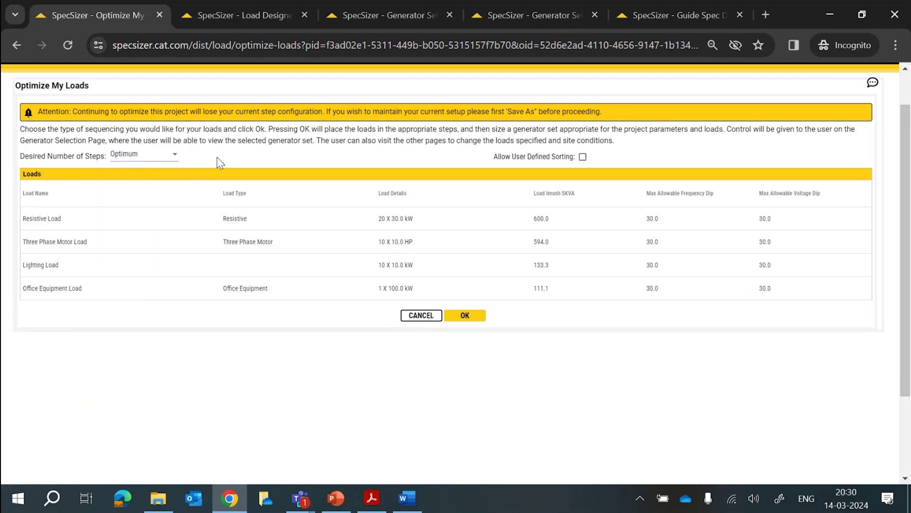
pyautogui.click(479, 322)
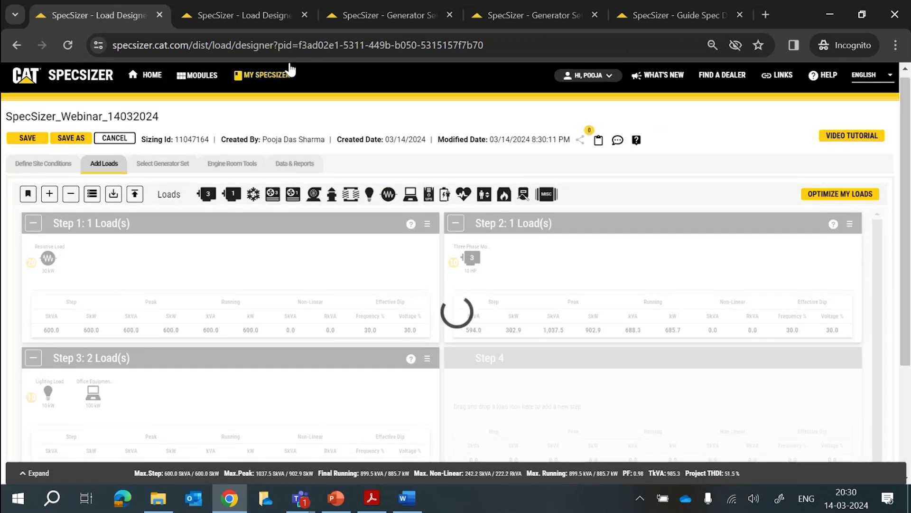
pyautogui.click(284, 73)
pyautogui.click(197, 75)
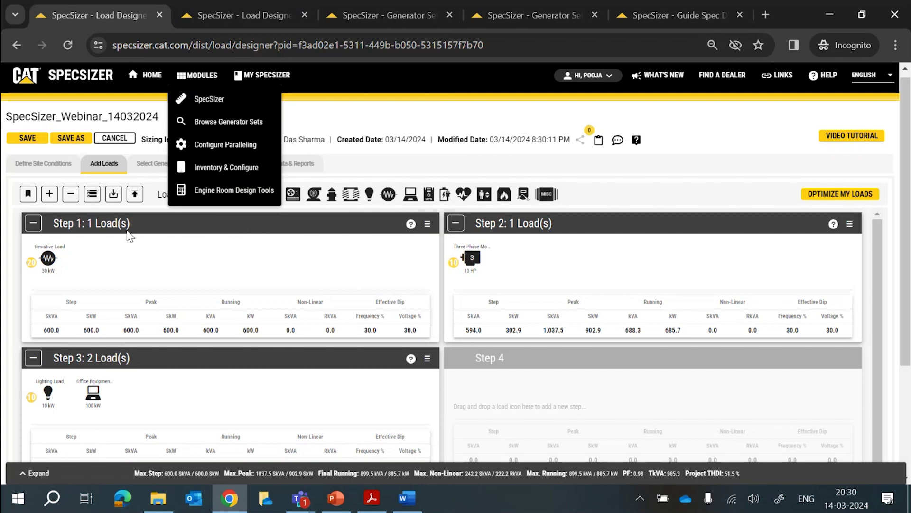
pyautogui.click(315, 385)
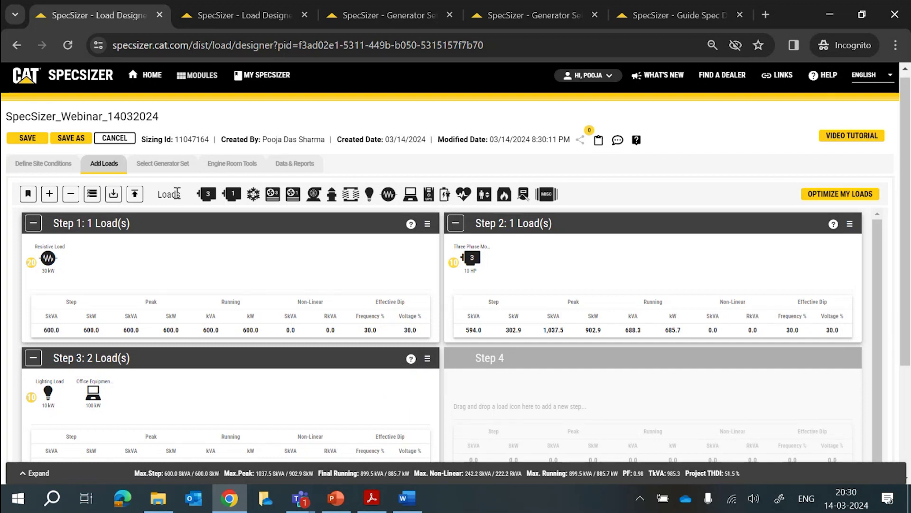
# Open the generator set selection for the optimized project and review the best-fit set and its alternatives
pyautogui.click(163, 167)
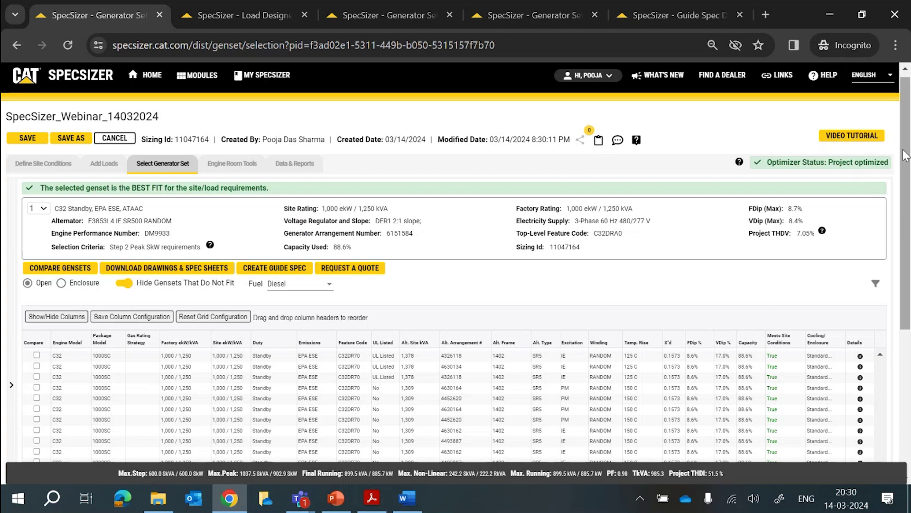
pyautogui.scroll(-2, 896, 220)
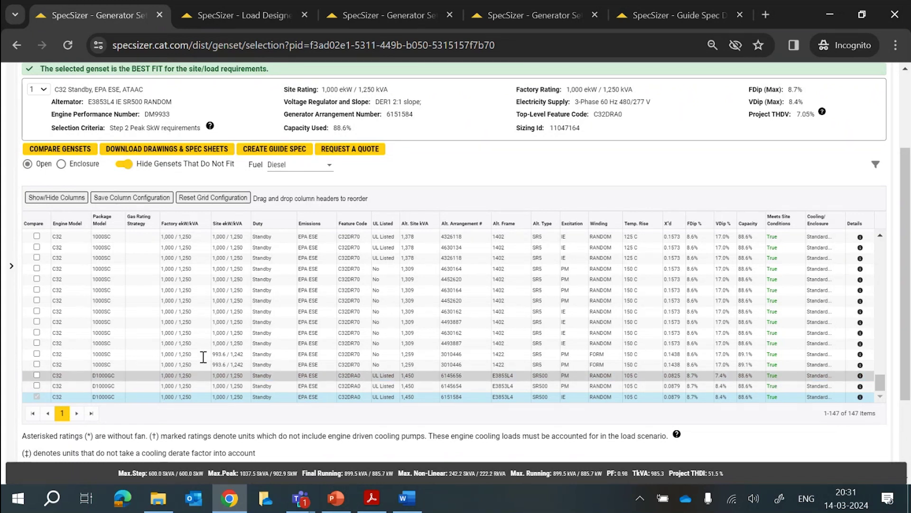
pyautogui.moveTo(907, 257); pyautogui.dragTo(907, 231)
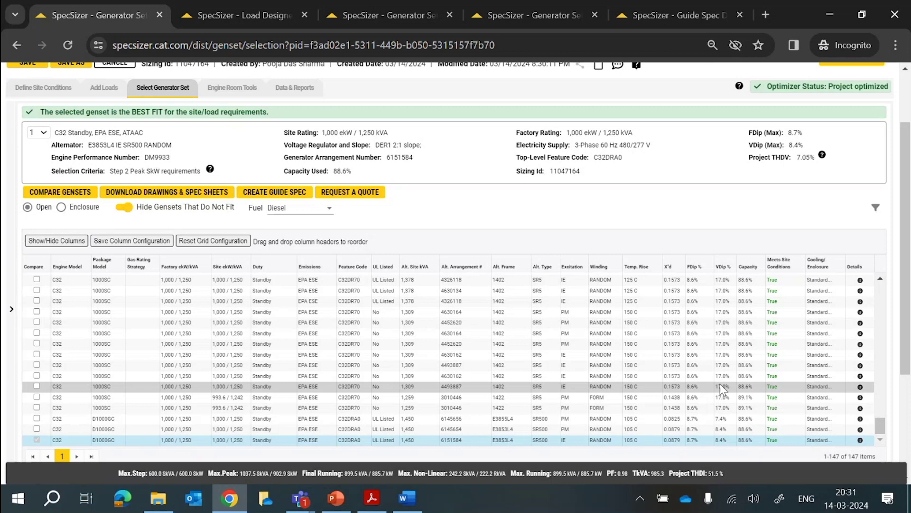
# Mark the C32 D1250GC set with alternator arrangement 6145660 for comparison
pyautogui.click(881, 279)
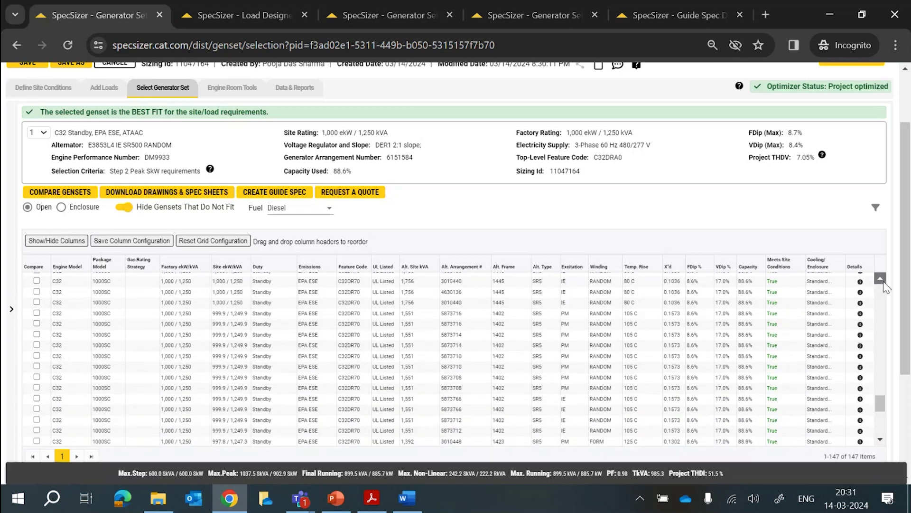
pyautogui.click(881, 280)
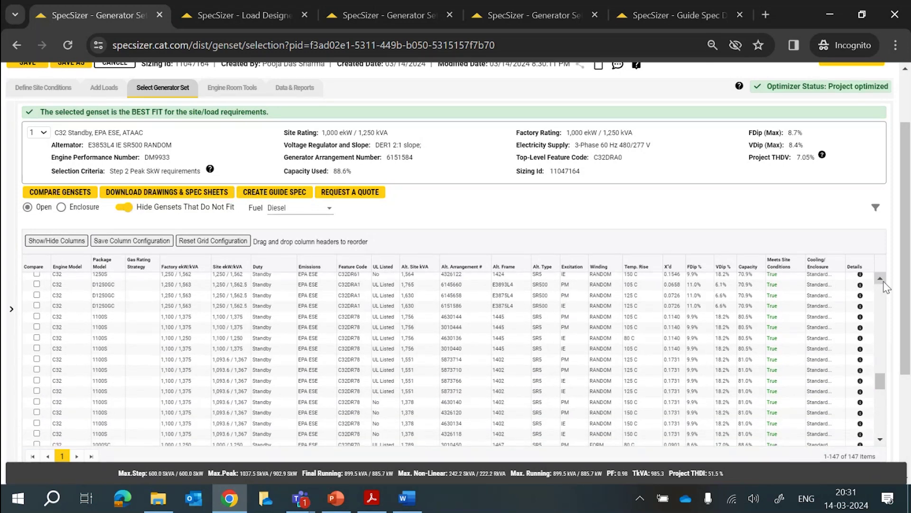
pyautogui.click(883, 282)
pyautogui.click(37, 313)
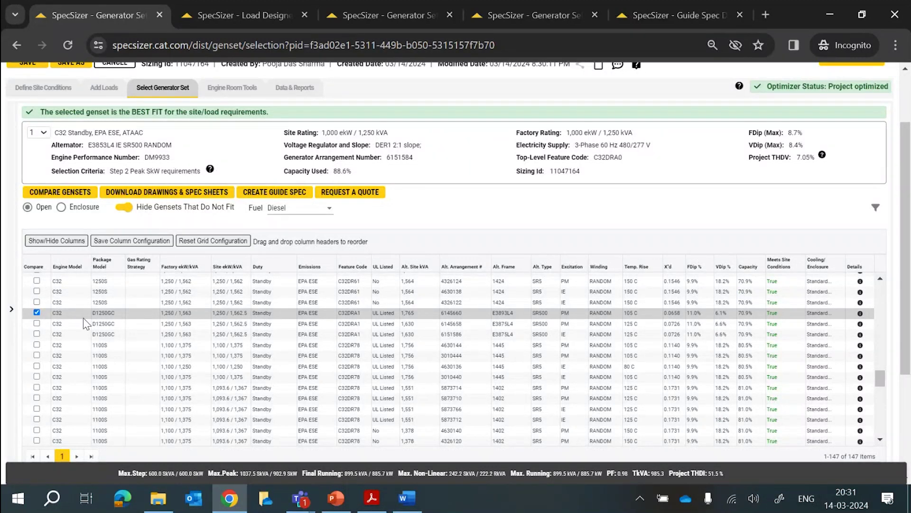
# Mark the 3512C sets 1500SC2 with alternator arrangement 5873762 and 1750SC2 with arrangement 2523934 for comparison
pyautogui.click(881, 280)
pyautogui.scroll(5, 881, 283)
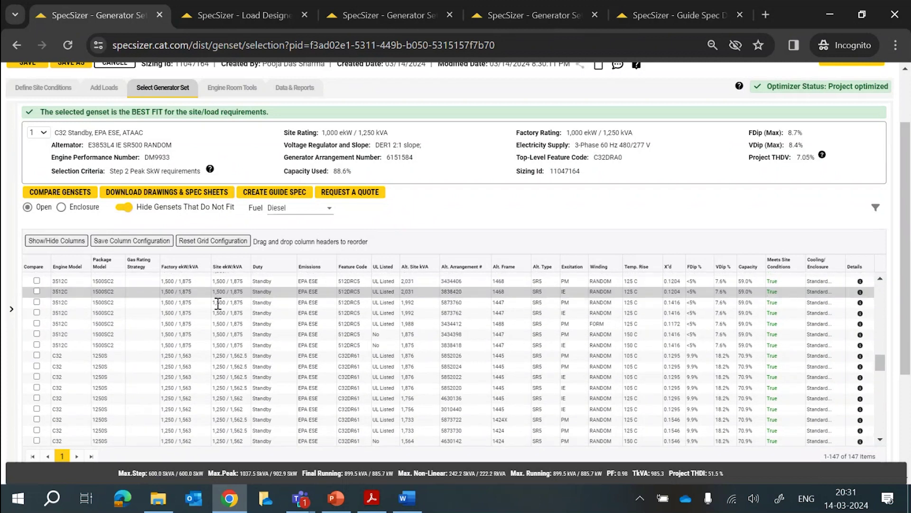
pyautogui.click(37, 313)
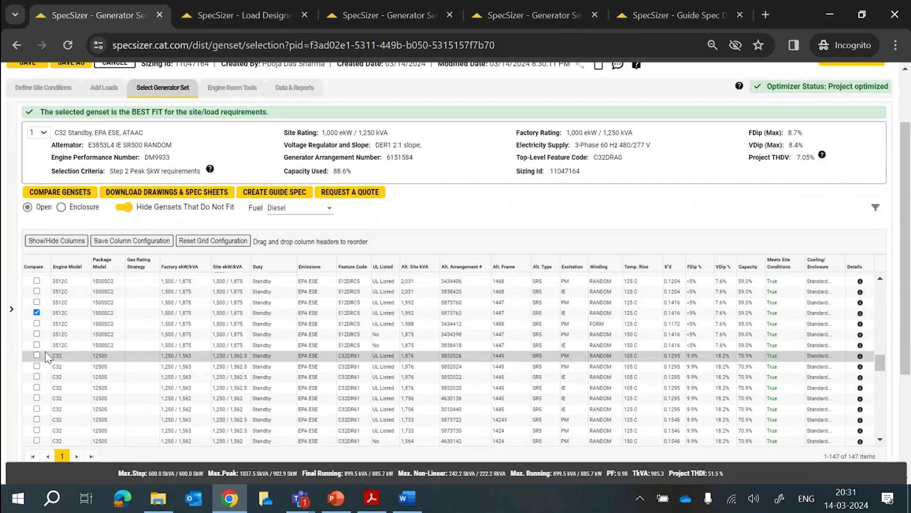
pyautogui.click(880, 280)
pyautogui.scroll(5, 881, 280)
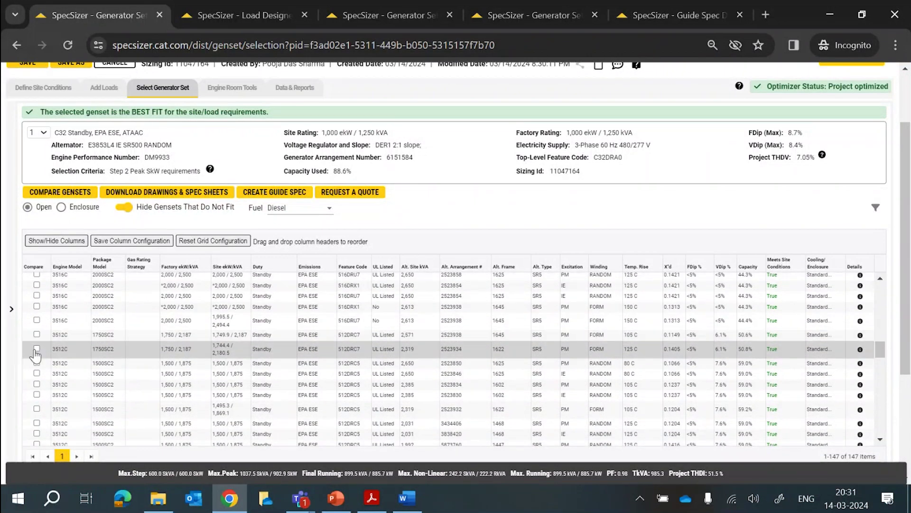
pyautogui.click(36, 350)
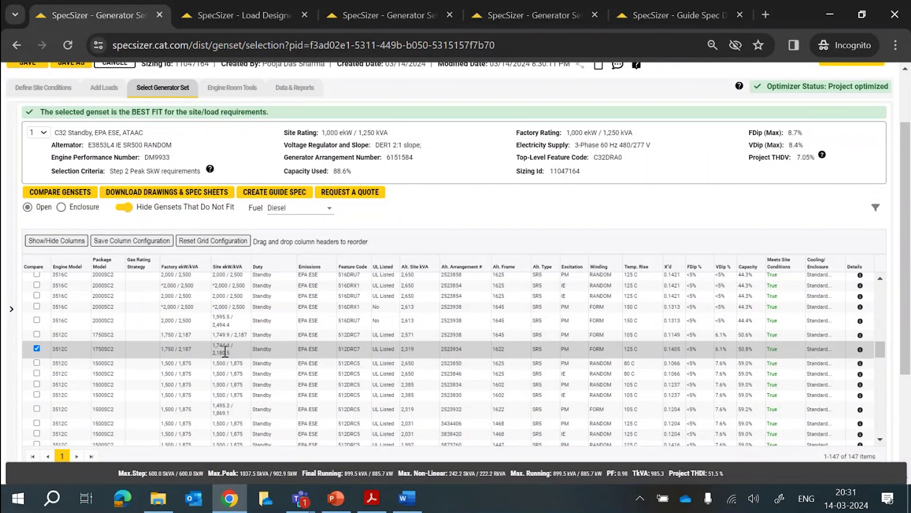
# Compare the marked generator sets with the best fit, hiding the matching rows
pyautogui.scroll(-6, 226, 399)
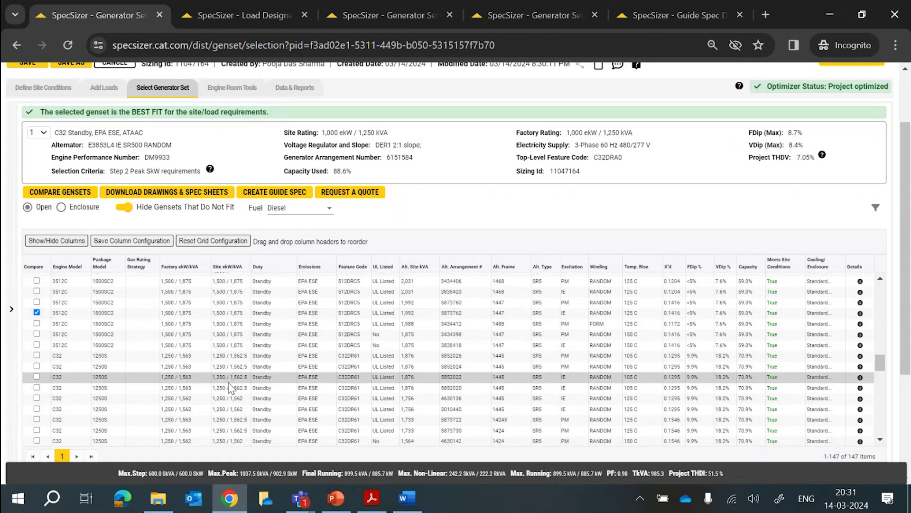
pyautogui.scroll(3, 230, 380)
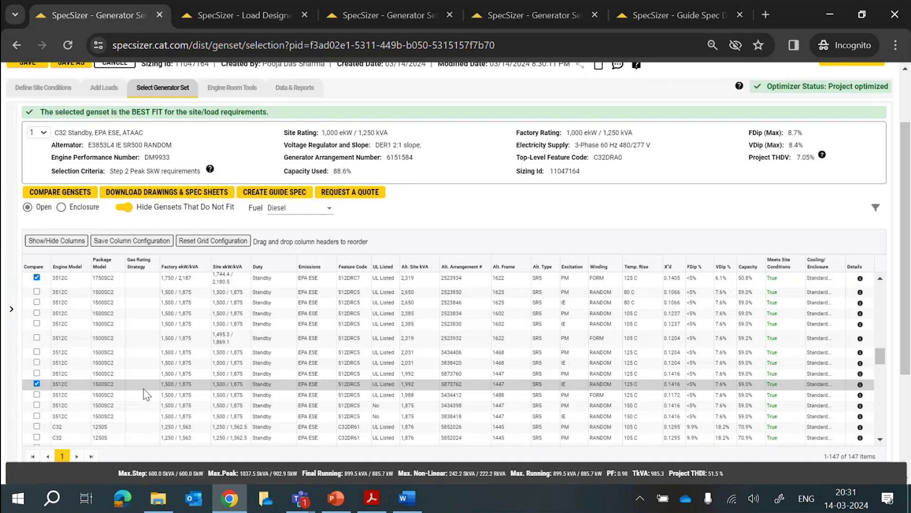
pyautogui.click(73, 197)
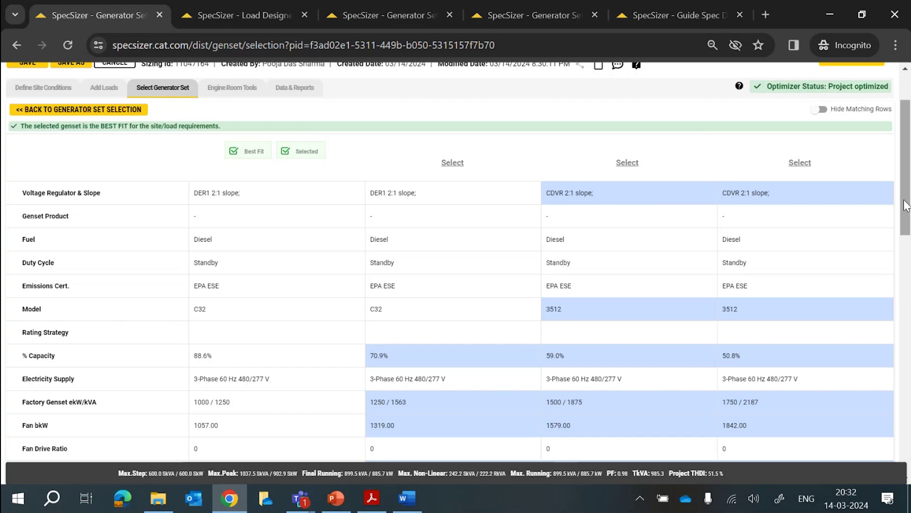
pyautogui.click(823, 109)
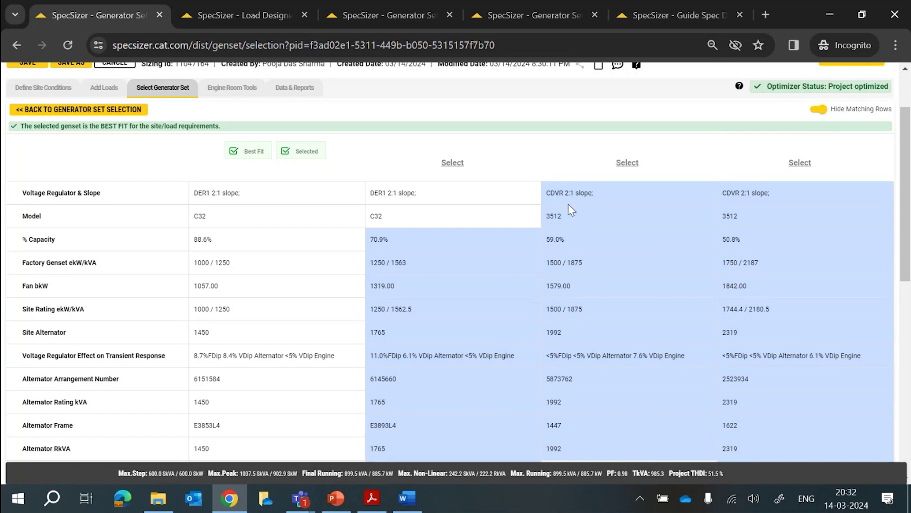
# Examine the differing specifications in the comparison and return to the generator set selection
pyautogui.scroll(-1, 605, 270)
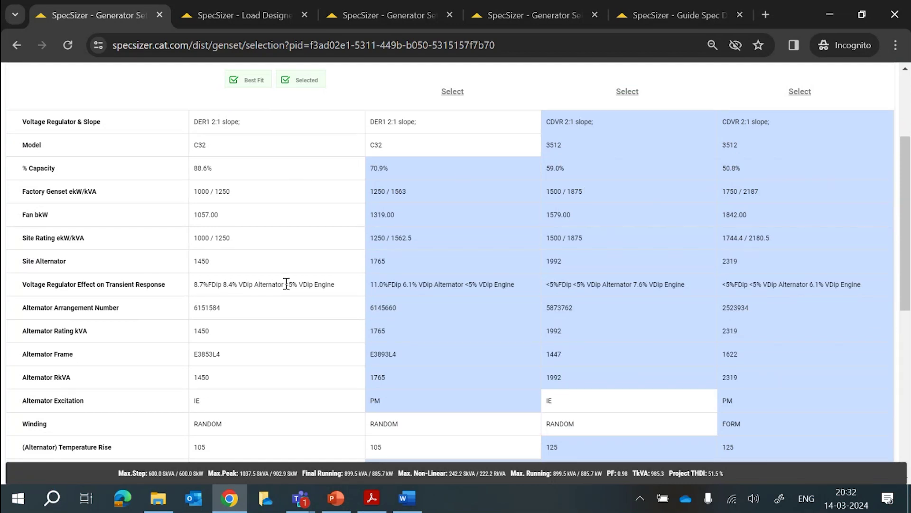
pyautogui.scroll(-1, 344, 276)
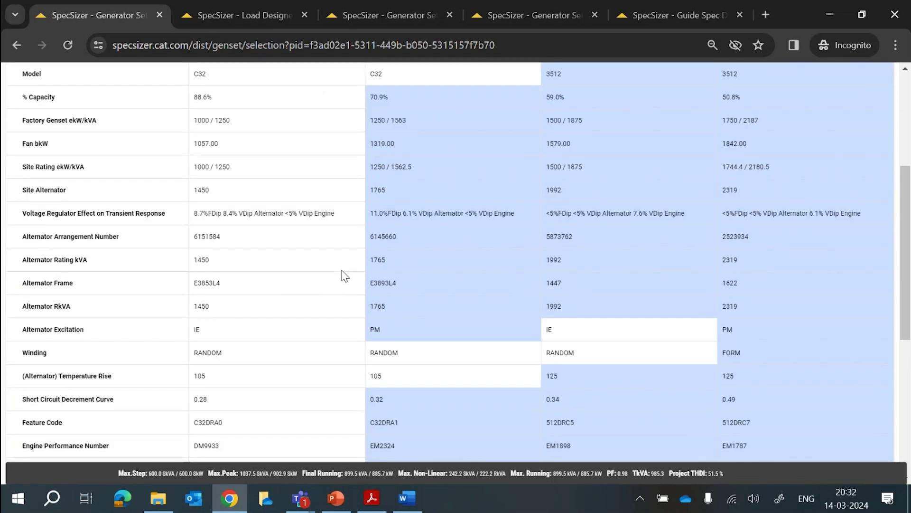
pyautogui.scroll(3, 343, 276)
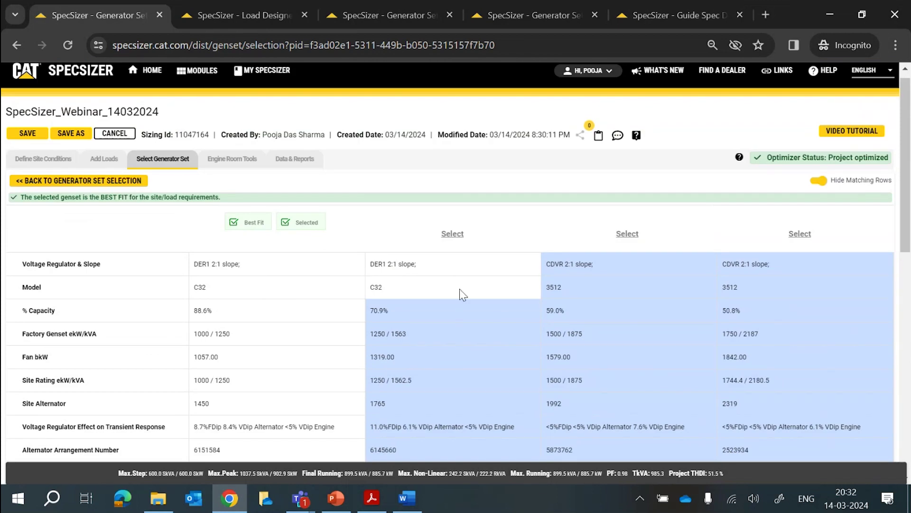
pyautogui.click(83, 181)
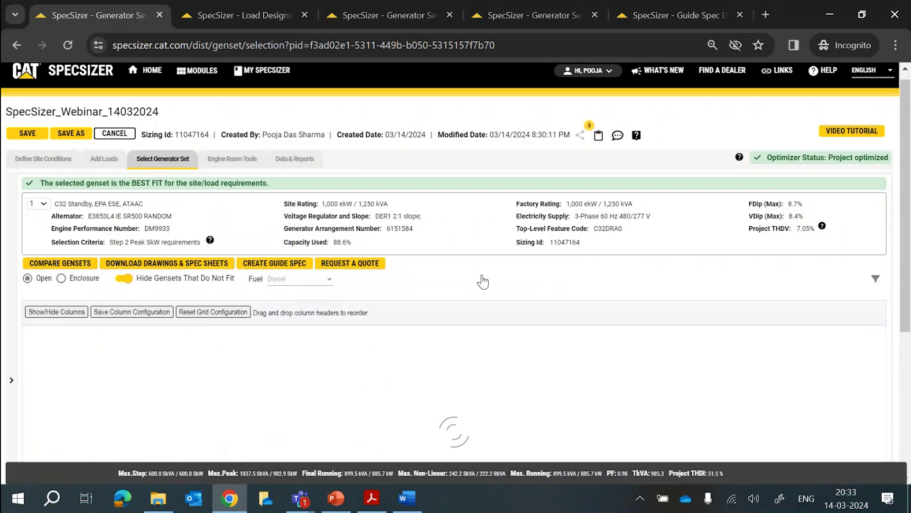
pyautogui.scroll(-1, 483, 281)
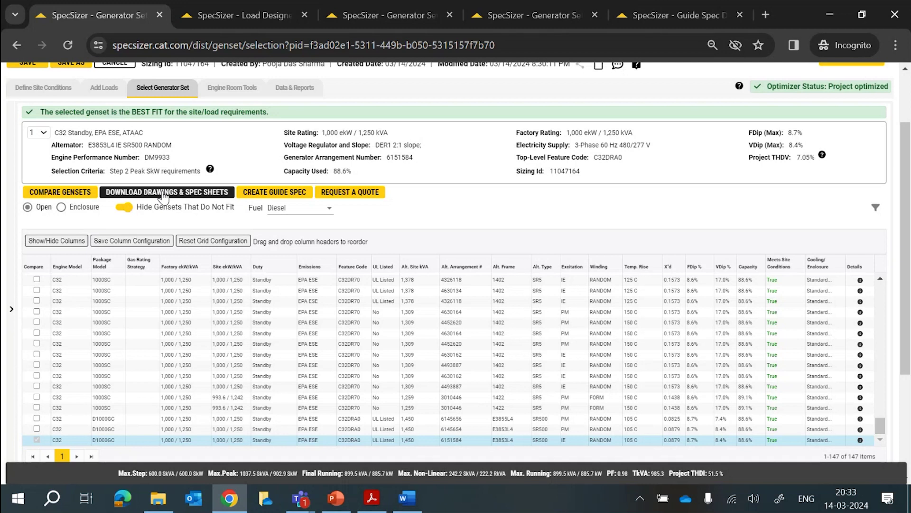
# In the open drawings and spec sheets list, select drawing 6213216 and spec sheets LEHE0140-01 and LEHE1342-00 for download
pyautogui.click(565, 7)
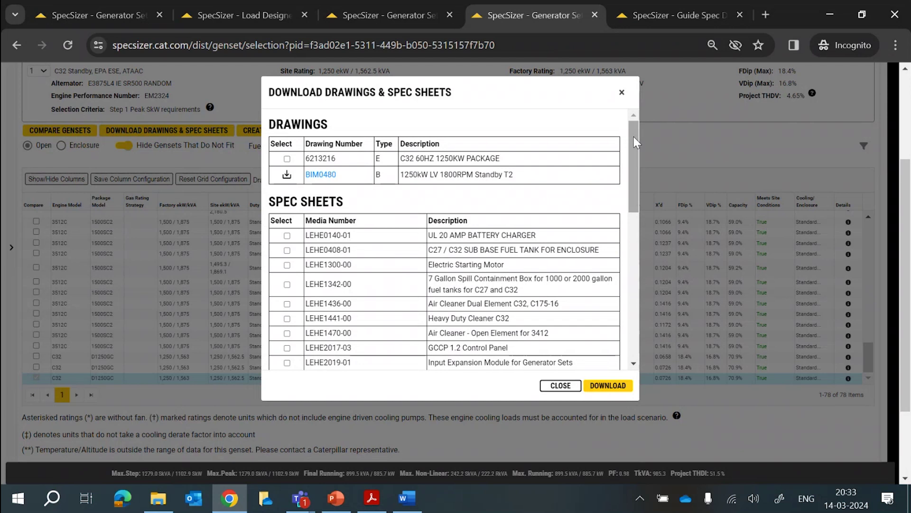
pyautogui.moveTo(633, 137)
pyautogui.mouseDown()
pyautogui.moveTo(626, 296)
pyautogui.moveTo(628, 138)
pyautogui.mouseUp()
pyautogui.click(286, 153)
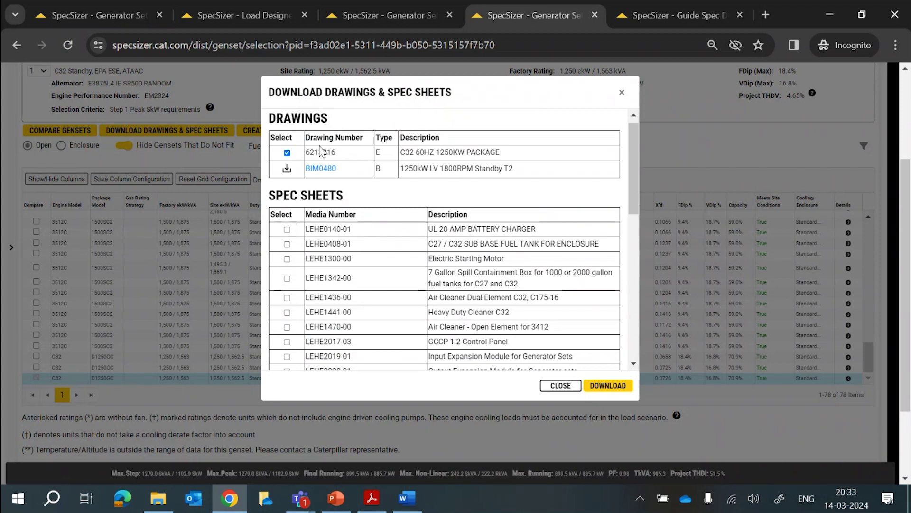
pyautogui.click(286, 229)
pyautogui.click(286, 279)
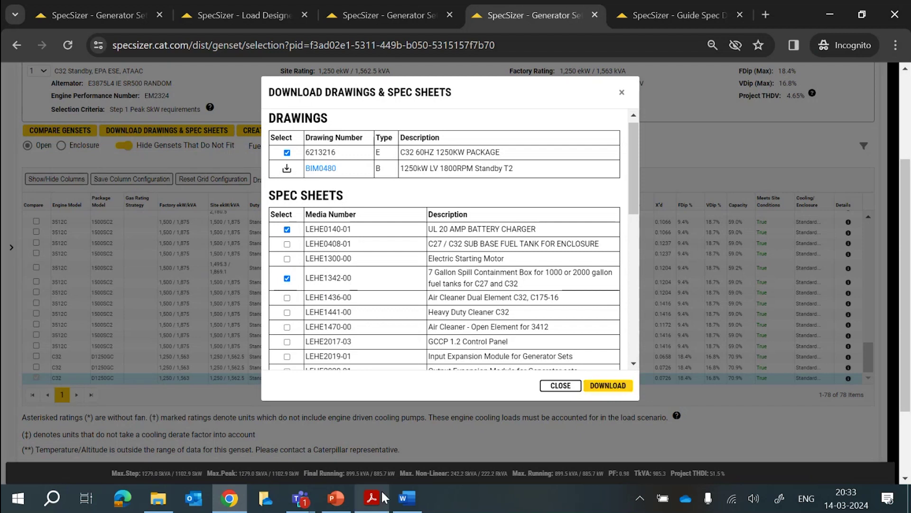
# Switch to Adobe Acrobat Reader, skim the combined project information PDF, and return to the optimized project's generator set selection in SpecSizer
pyautogui.moveTo(383, 498)
pyautogui.click(386, 446)
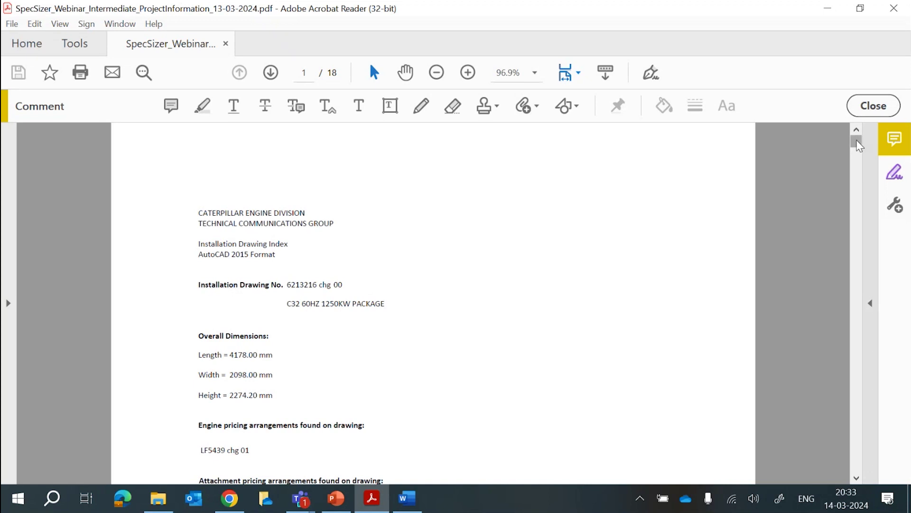
pyautogui.moveTo(860, 146); pyautogui.dragTo(854, 413)
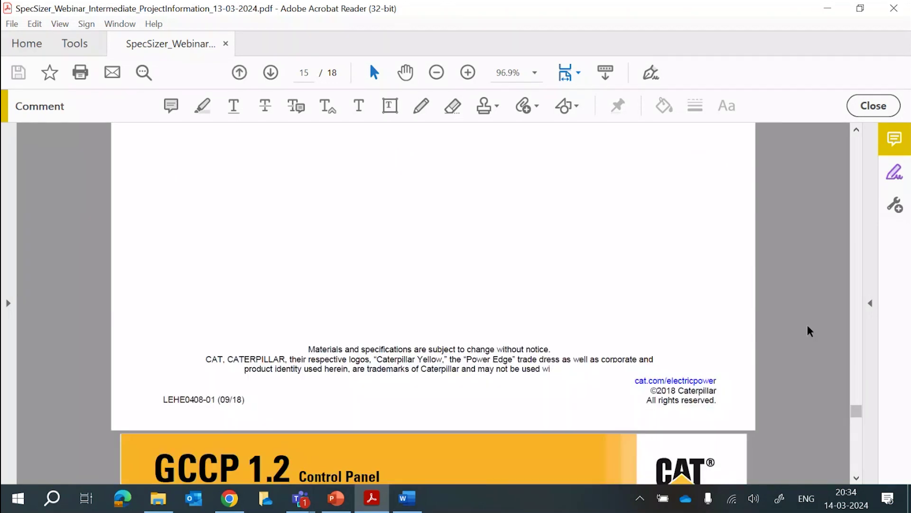
pyautogui.click(831, 8)
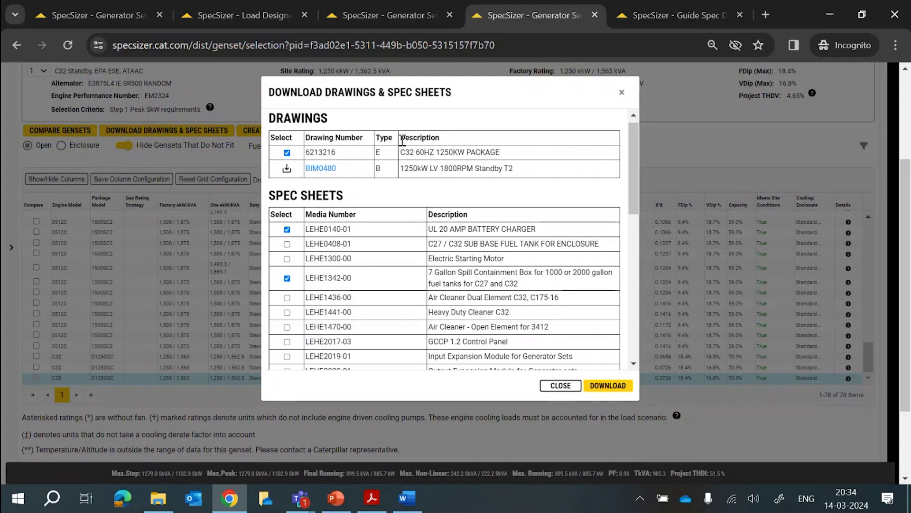
pyautogui.click(123, 5)
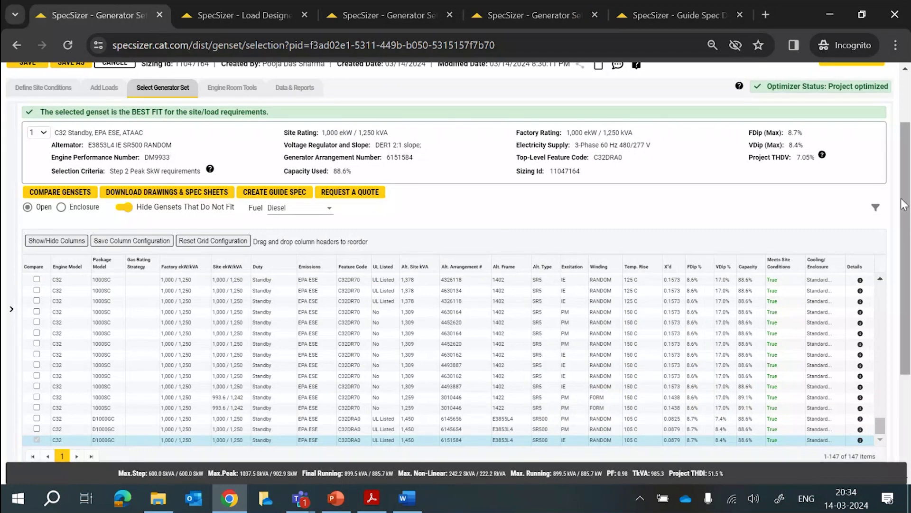
# Go to the open guide spec generation page and choose a UL circuit breaker and a Sound Attenuated enclosure
pyautogui.scroll(-1, 903, 205)
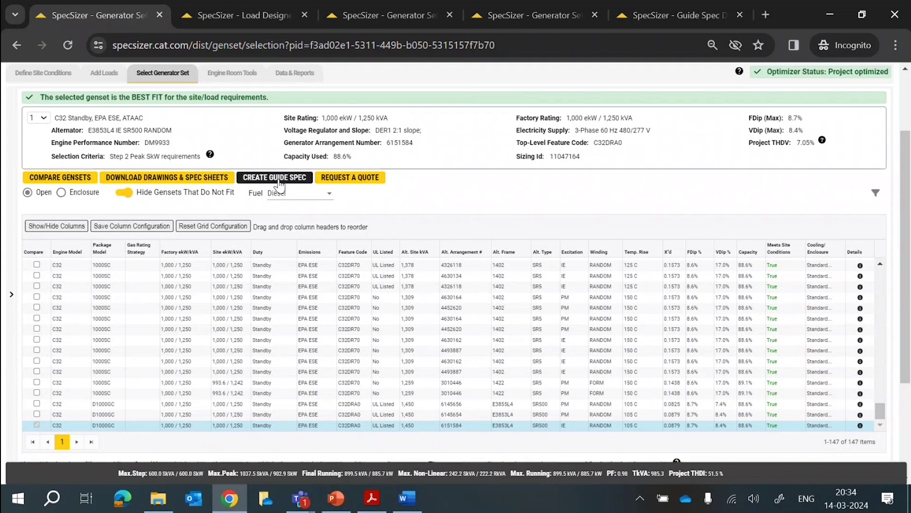
pyautogui.click(632, 18)
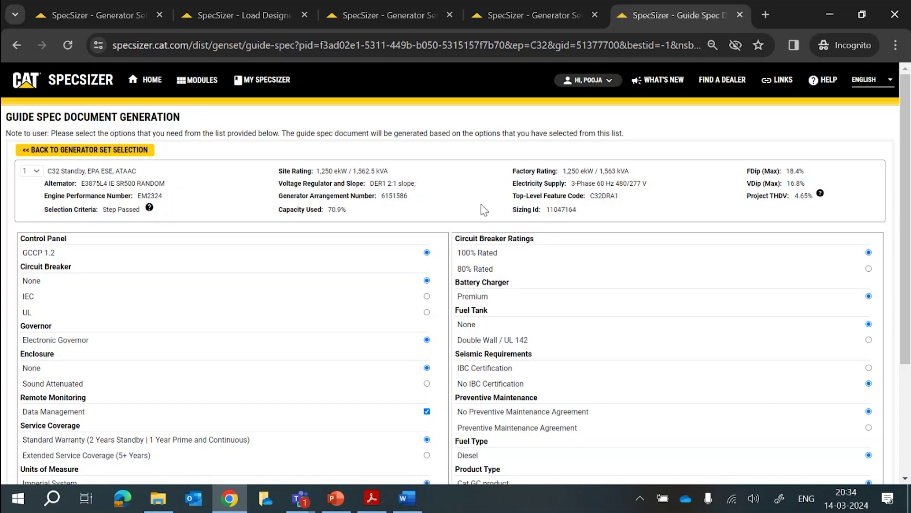
pyautogui.scroll(-1, 360, 222)
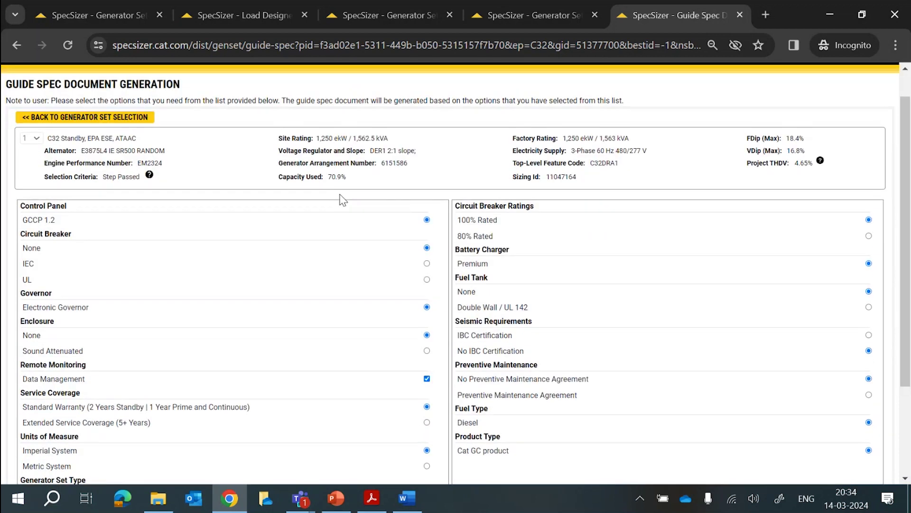
pyautogui.scroll(1, 340, 197)
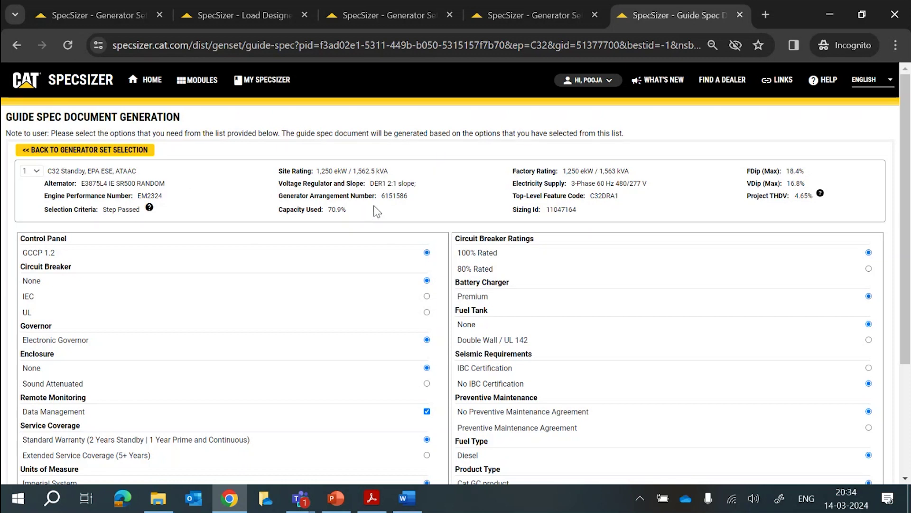
pyautogui.scroll(-1, 374, 205)
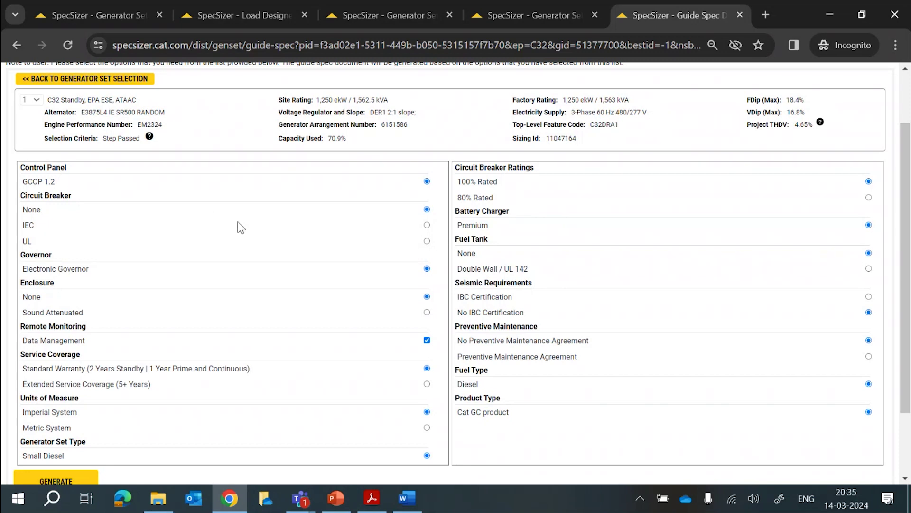
pyautogui.click(425, 240)
pyautogui.click(427, 312)
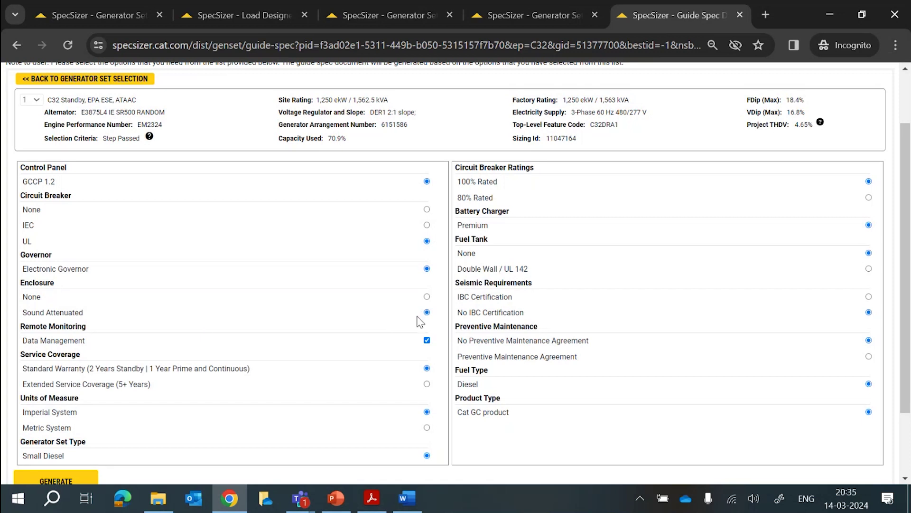
# Choose Extended Service Coverage (5+ Years), a Preventive Maintenance Agreement and a Double Wall / UL 142 fuel tank for the guide spec
pyautogui.scroll(-2, 420, 322)
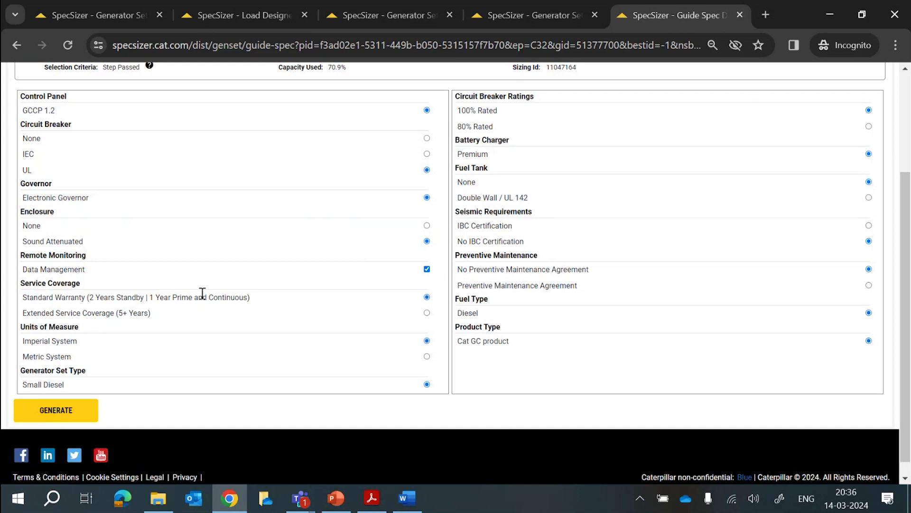
pyautogui.click(427, 313)
pyautogui.scroll(2, 782, 342)
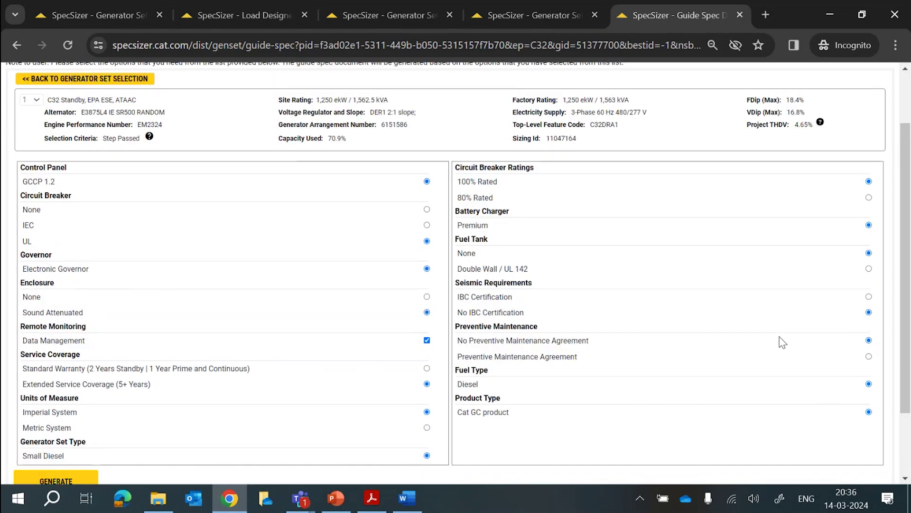
pyautogui.click(870, 359)
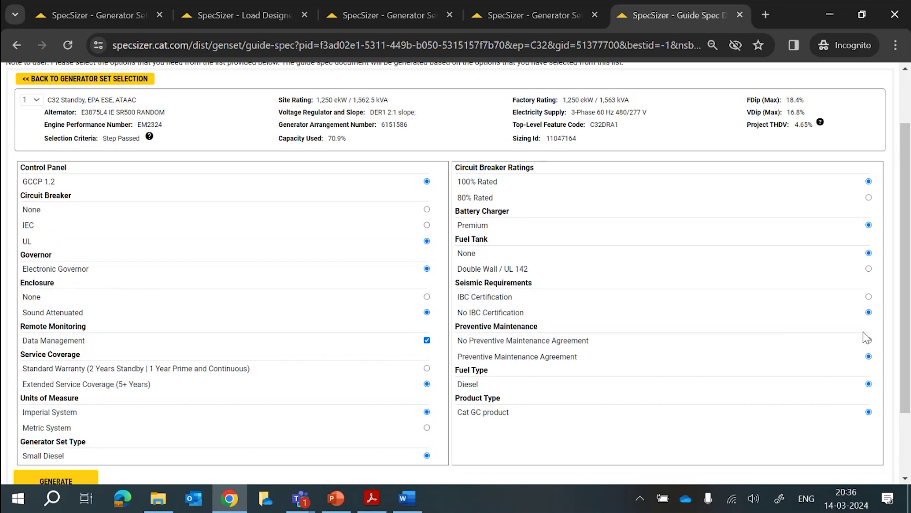
pyautogui.click(868, 269)
pyautogui.scroll(-2, 259, 287)
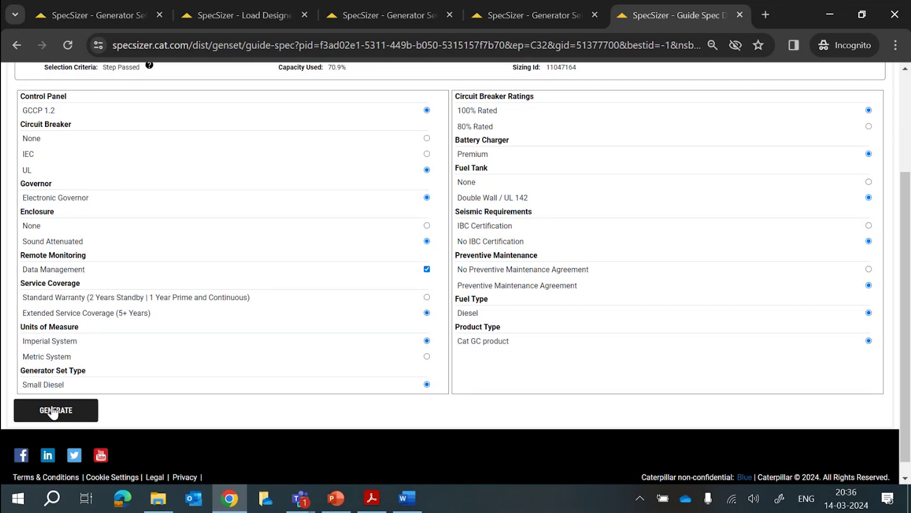
# Switch to Word and read the spec writer note and dealer information fields at the start of the C32 guide specification
pyautogui.click(414, 491)
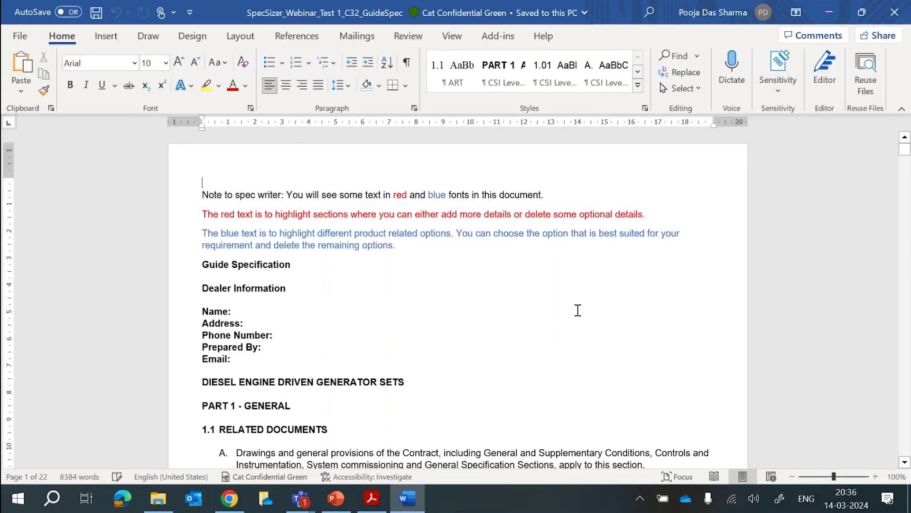
pyautogui.scroll(-1, 577, 310)
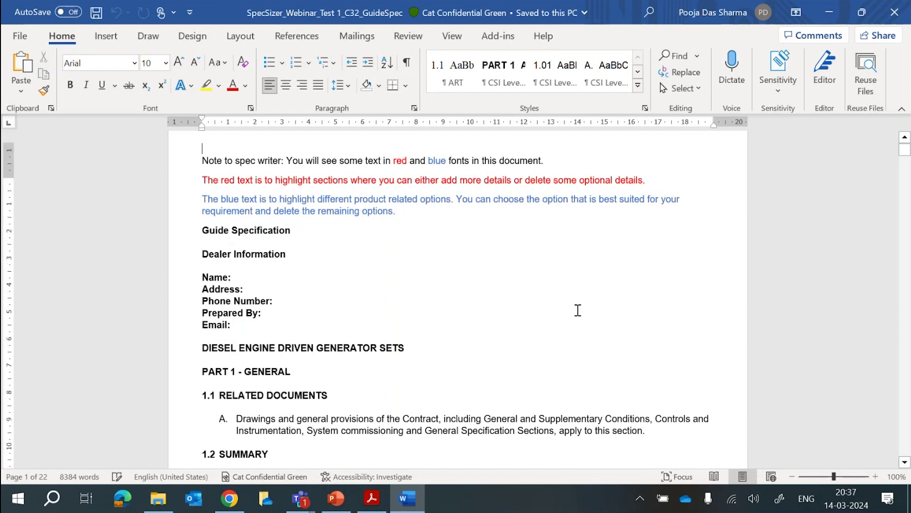
pyautogui.scroll(1, 578, 310)
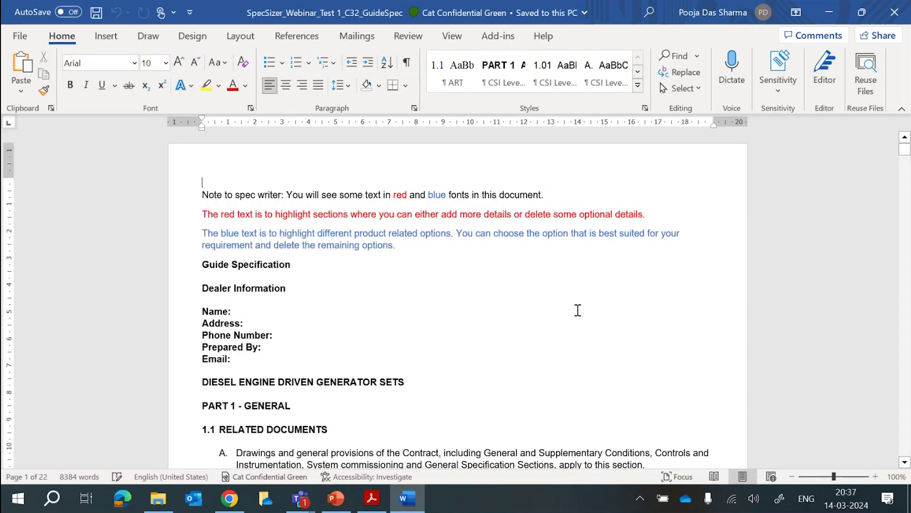
pyautogui.scroll(-2, 578, 310)
pyautogui.scroll(1, 577, 310)
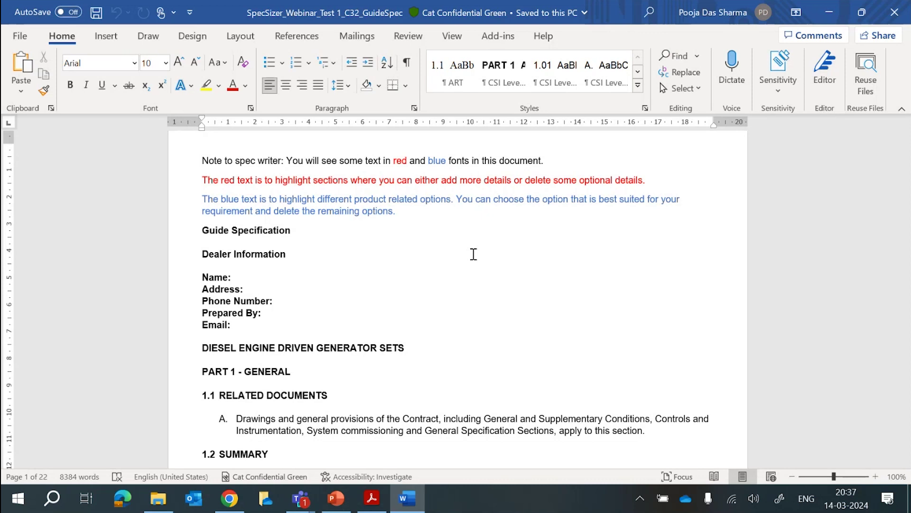
# Skim Part 1 of the guide specification from the summary to the closeout submittals, checking the red optional and fill-in text
pyautogui.scroll(-6, 491, 294)
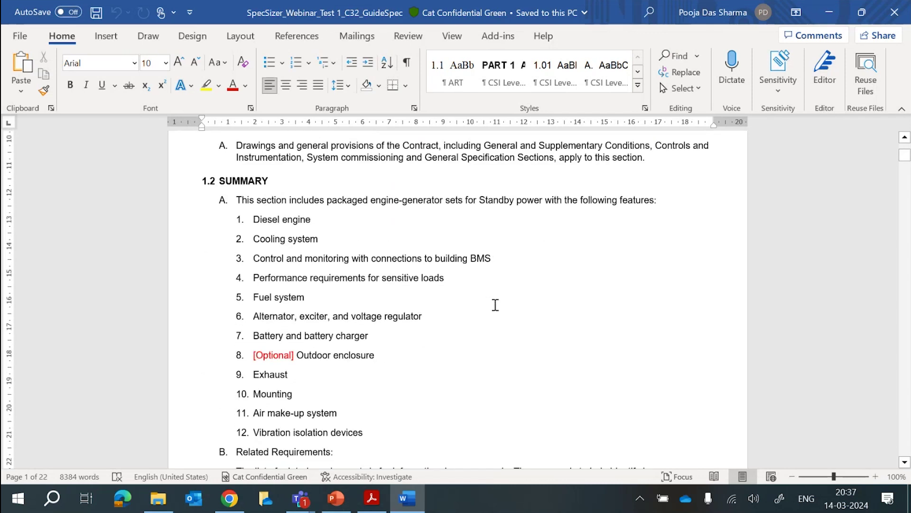
pyautogui.scroll(-3, 494, 304)
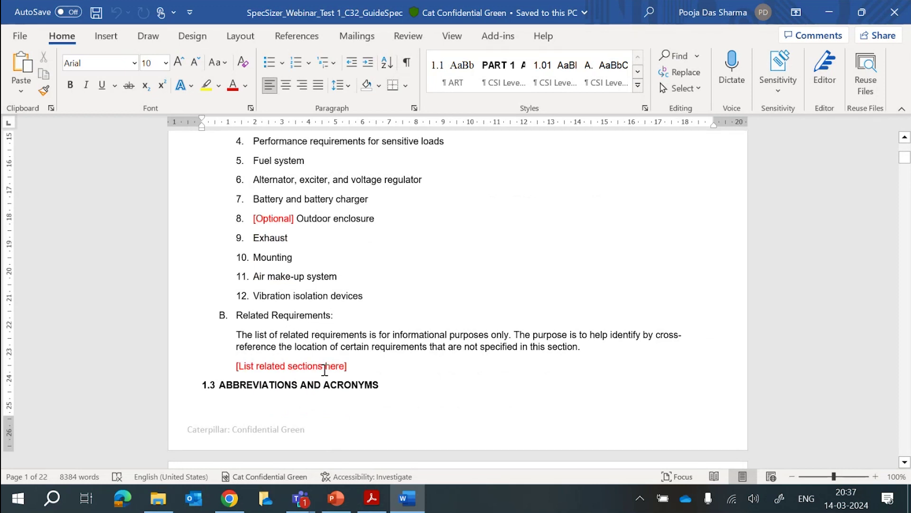
pyautogui.scroll(-12, 331, 367)
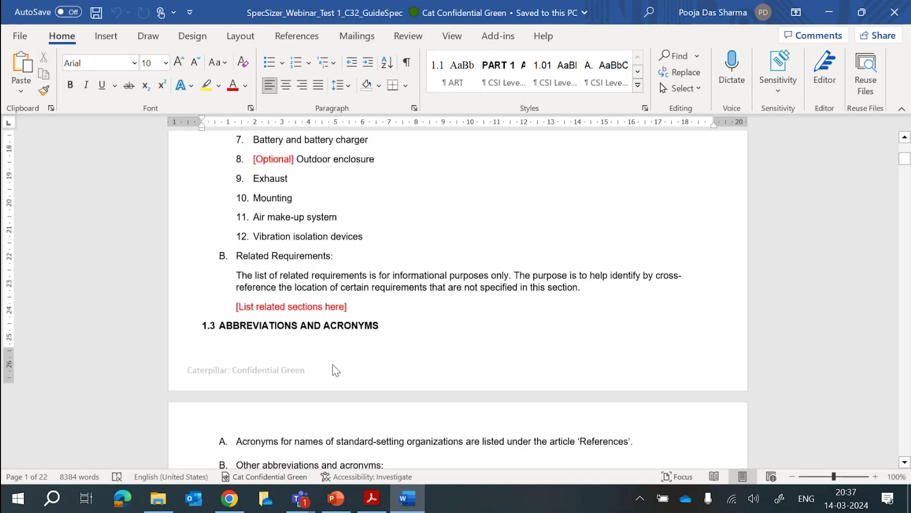
pyautogui.scroll(-20, 407, 350)
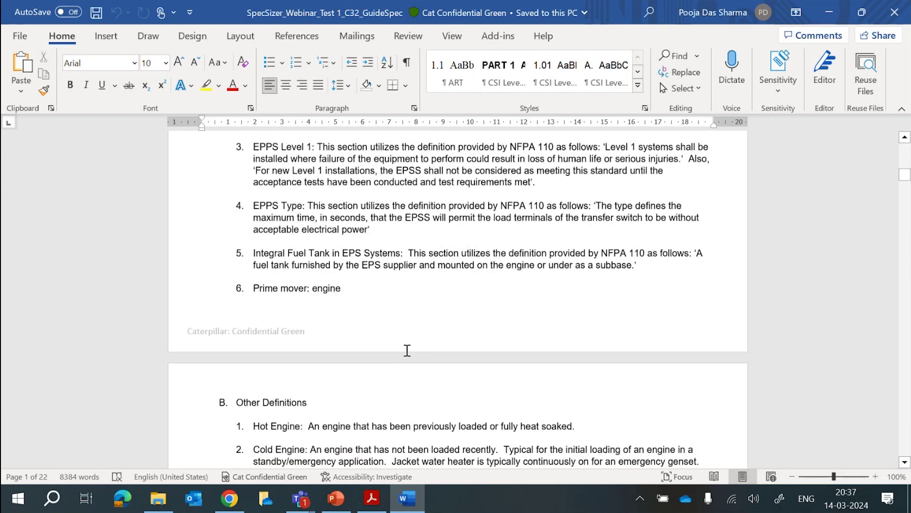
pyautogui.scroll(-15, 456, 201)
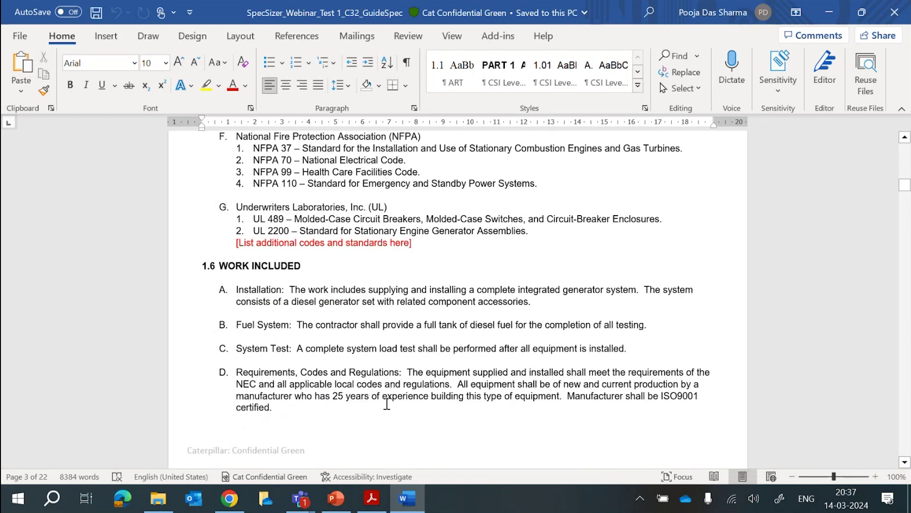
pyautogui.scroll(-20, 387, 404)
pyautogui.scroll(-20, 387, 404)
pyautogui.scroll(-15, 387, 404)
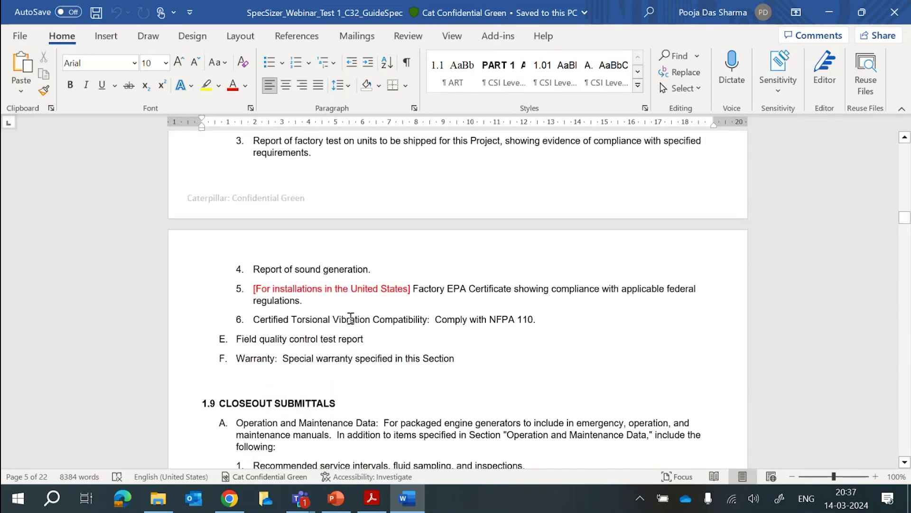